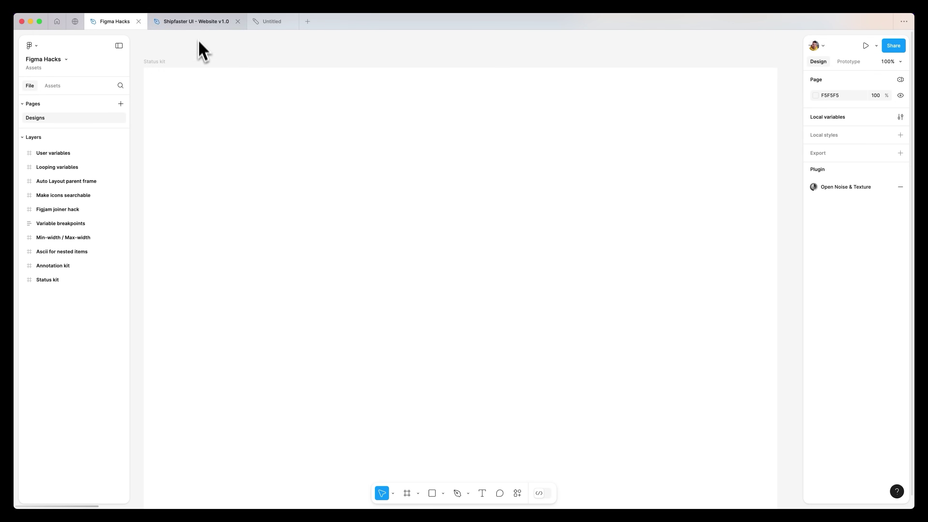
Switch to the Shipfaster UI - Website v1.0 file and pan over to its Homepage frames
{"action": "left_click", "coordinate": [200, 24]}
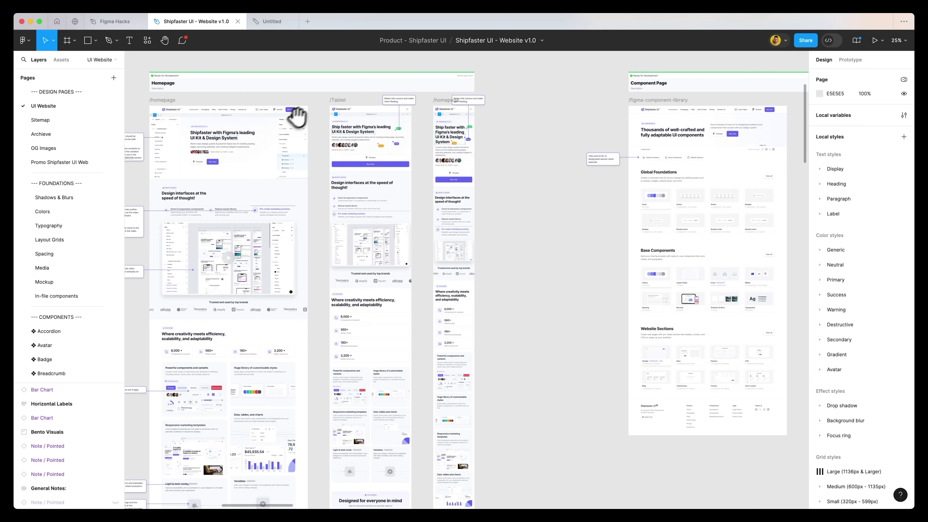
{"action": "scroll", "coordinate": [294, 121], "scroll_direction": "left", "scroll_amount": 3}
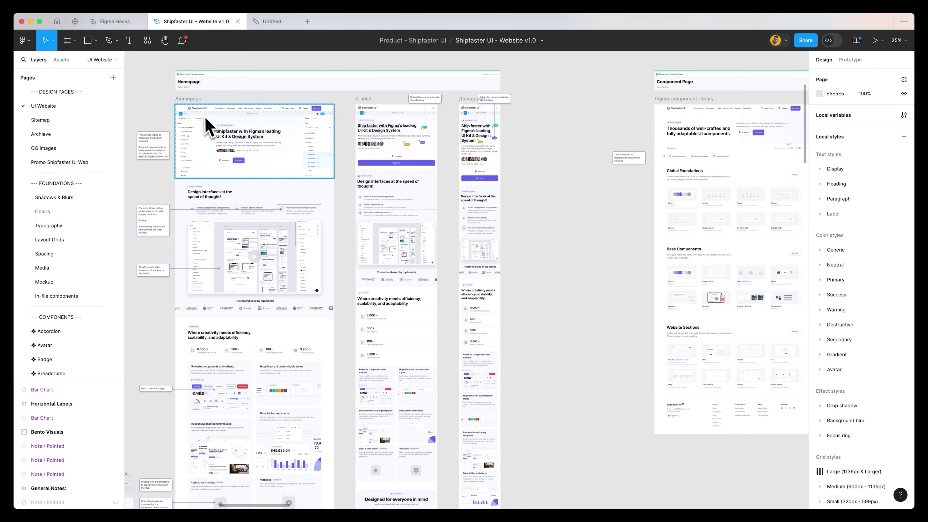
{"action": "scroll", "coordinate": [601, 149], "scroll_direction": "right", "scroll_amount": 15}
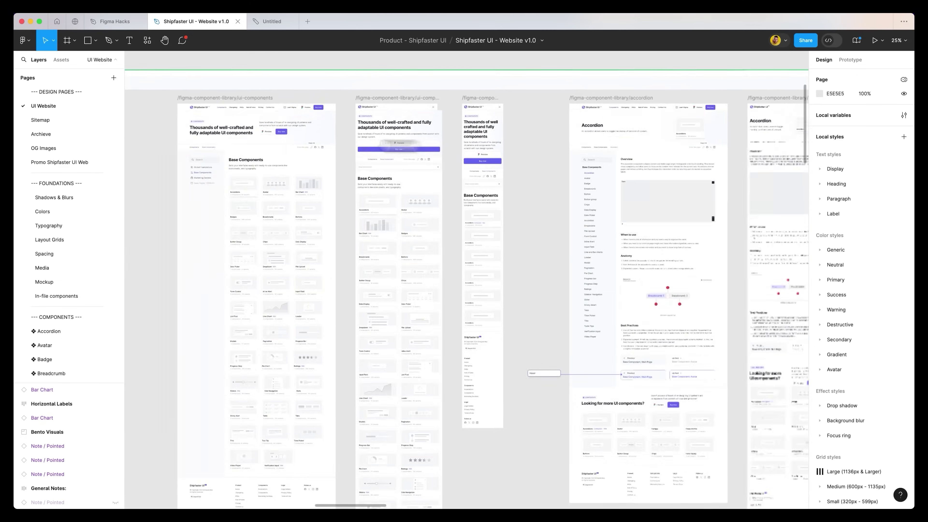
{"action": "scroll", "coordinate": [473, 147], "scroll_direction": "right", "scroll_amount": 20}
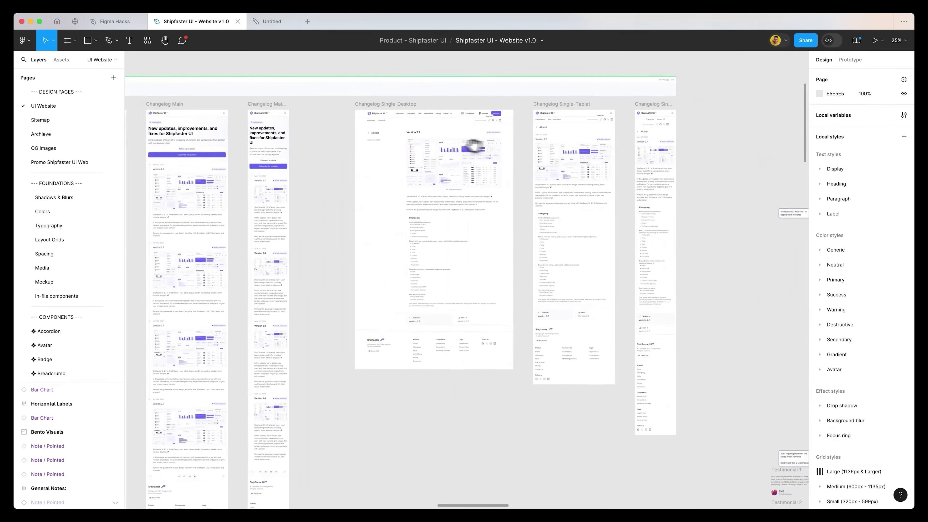
{"action": "scroll", "coordinate": [473, 146], "scroll_direction": "down", "scroll_amount": 5, "text": "ctrl"}
{"action": "scroll", "coordinate": [431, 149], "scroll_direction": "left", "scroll_amount": 15}
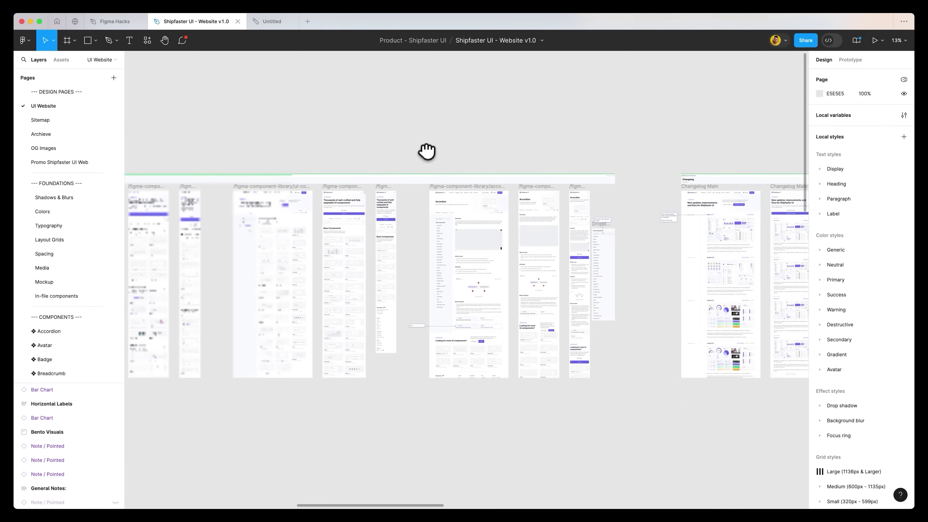
{"action": "scroll", "coordinate": [427, 151], "scroll_direction": "left", "scroll_amount": 10}
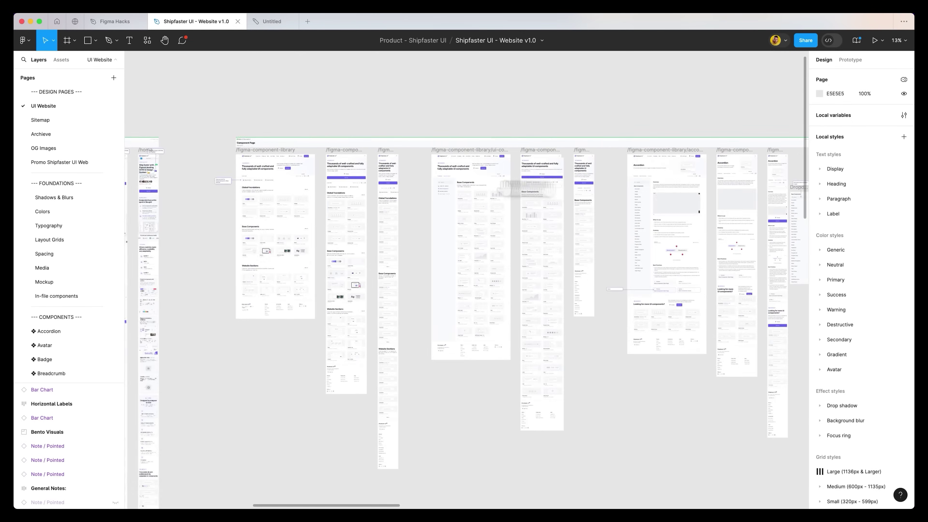
{"action": "scroll", "coordinate": [211, 186], "scroll_direction": "left", "scroll_amount": 5}
{"action": "scroll", "coordinate": [211, 187], "scroll_direction": "right", "scroll_amount": 5}
{"action": "scroll", "coordinate": [214, 189], "scroll_direction": "up", "scroll_amount": 5, "text": "ctrl"}
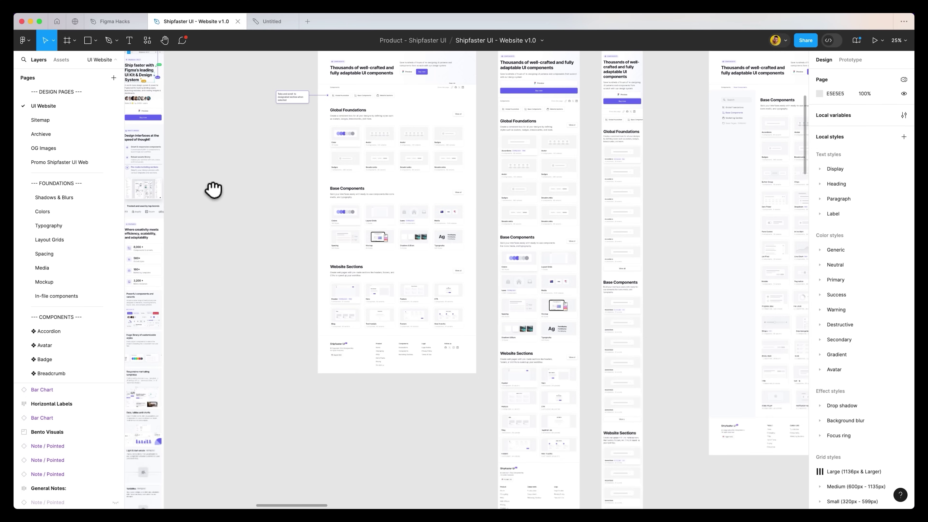
{"action": "scroll", "coordinate": [529, 207], "scroll_direction": "left", "scroll_amount": 10}
{"action": "scroll", "coordinate": [529, 207], "scroll_direction": "up", "scroll_amount": 3}
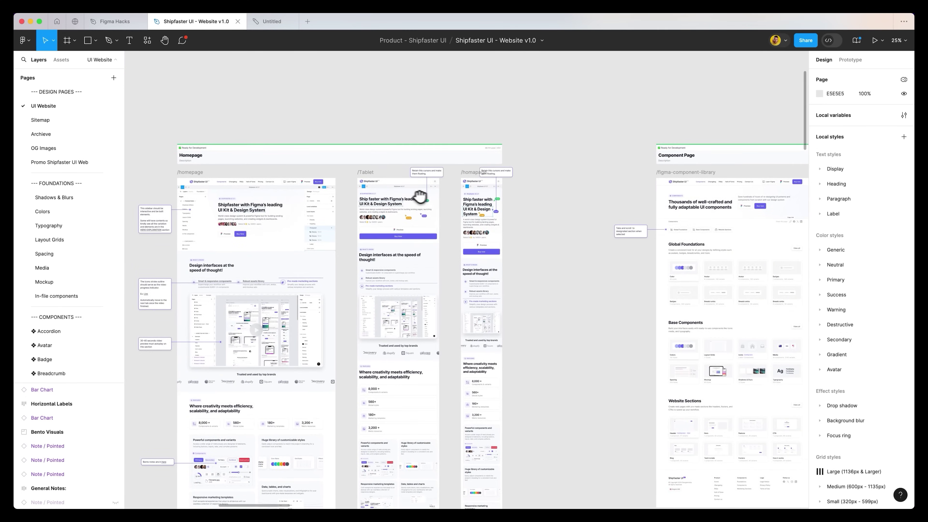
{"action": "scroll", "coordinate": [421, 197], "scroll_direction": "up", "scroll_amount": 5, "text": "ctrl"}
{"action": "scroll", "coordinate": [420, 198], "scroll_direction": "left", "scroll_amount": 10}
{"action": "scroll", "coordinate": [420, 198], "scroll_direction": "up", "scroll_amount": 4}
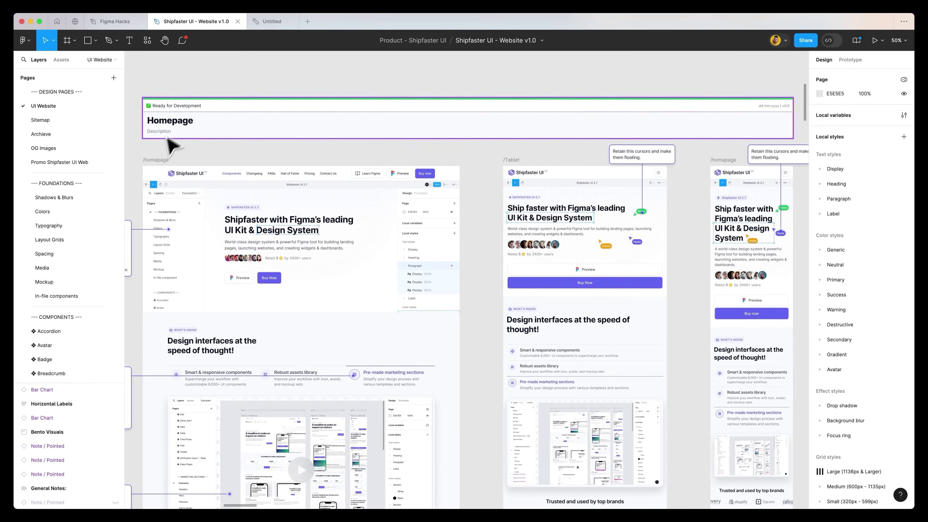
Select the Homepage header and try Size Large, then set it back to Medium
{"action": "left_click", "coordinate": [178, 132]}
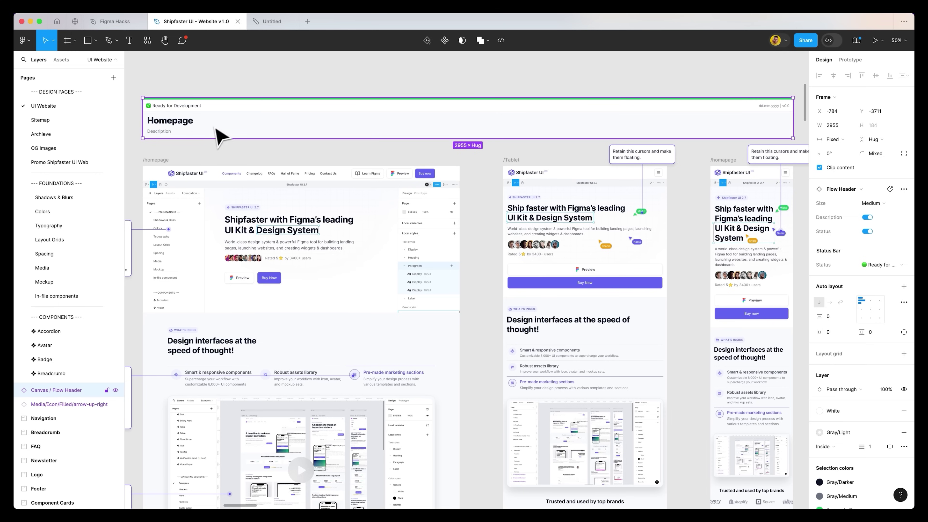
{"action": "left_click", "coordinate": [874, 203]}
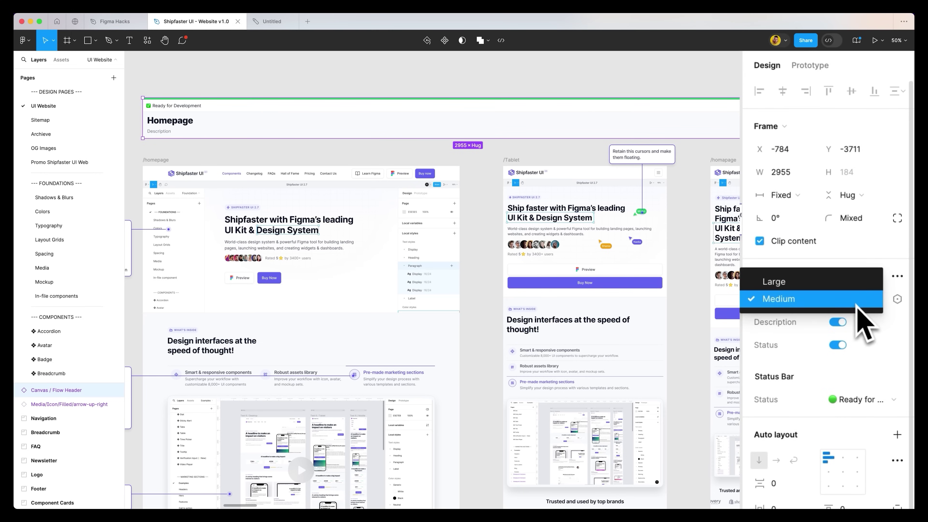
{"action": "left_click", "coordinate": [847, 285]}
{"action": "left_click", "coordinate": [856, 302]}
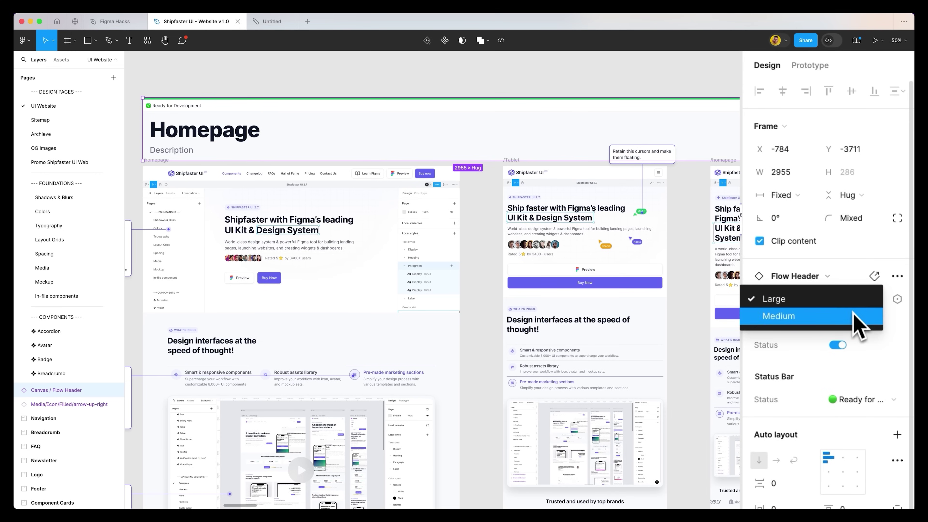
{"action": "left_click", "coordinate": [856, 316]}
Toggle the header's Status bar off and on, browse its status values, then return to Figma Hacks
{"action": "left_click", "coordinate": [838, 344]}
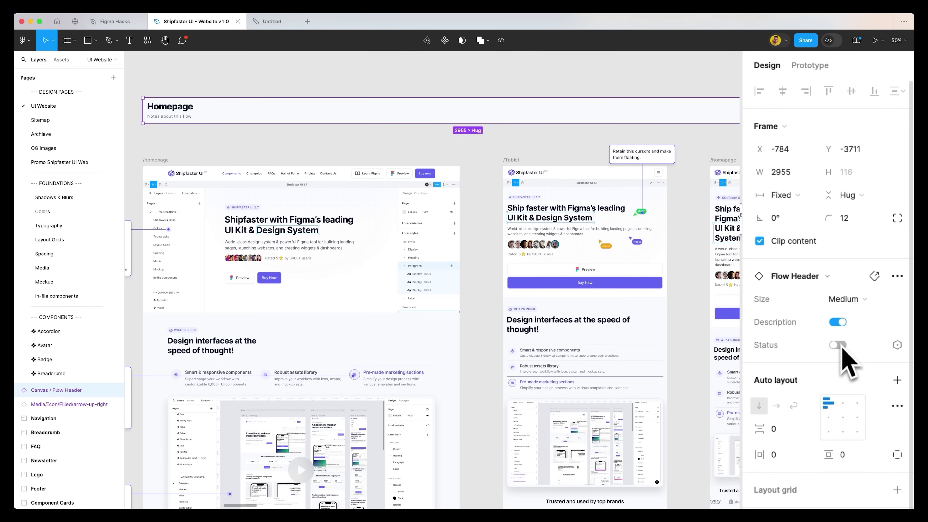
{"action": "left_click", "coordinate": [838, 345]}
{"action": "left_click", "coordinate": [856, 399]}
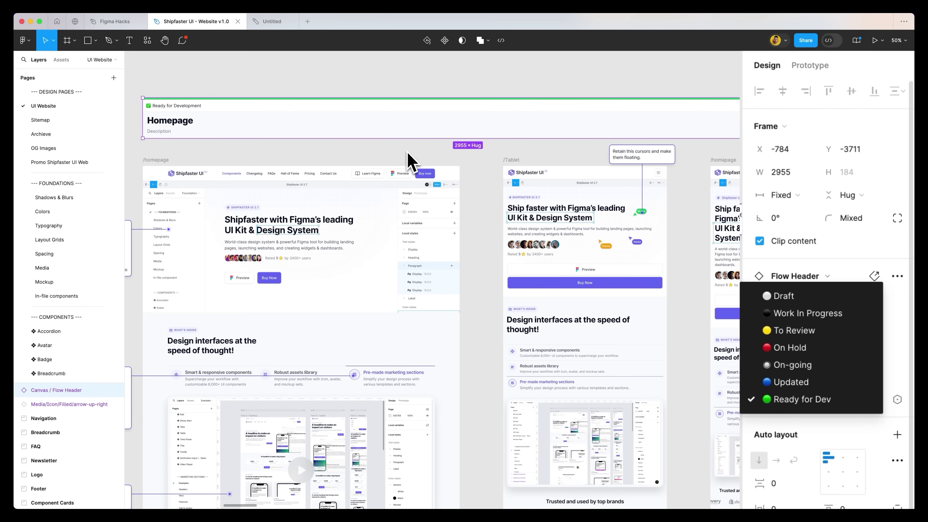
{"action": "left_click", "coordinate": [412, 158]}
{"action": "left_click", "coordinate": [111, 22]}
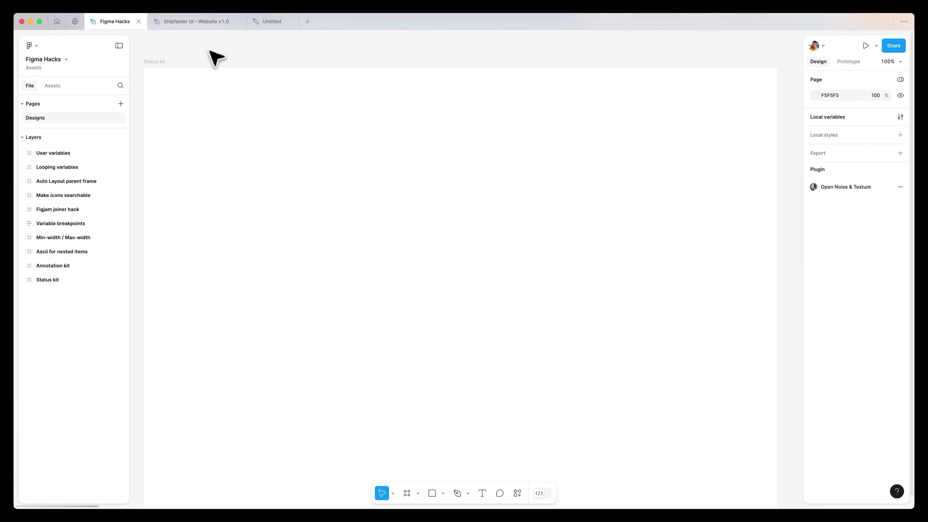
Insert Canvas / Flow Header from an Assets search for 'status' and place it above Status kit
{"action": "key", "text": "super+k"}
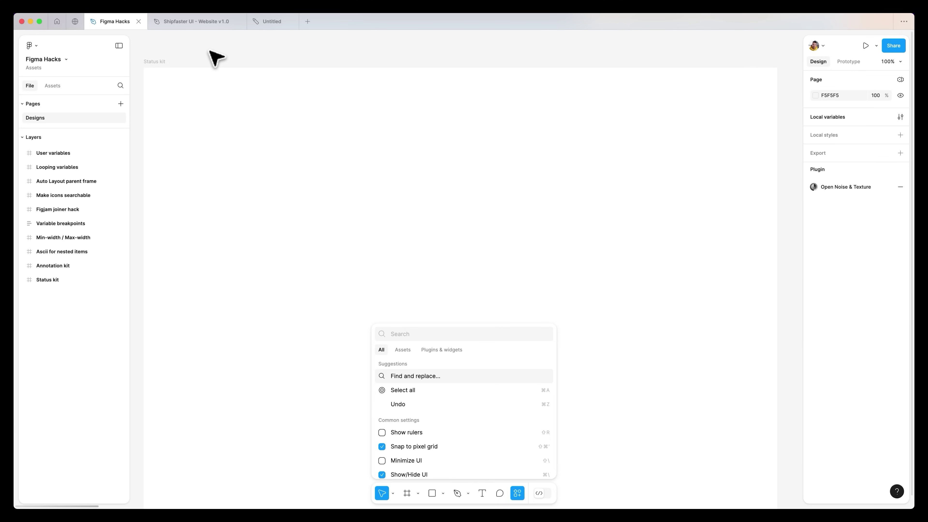
{"action": "left_click", "coordinate": [403, 350]}
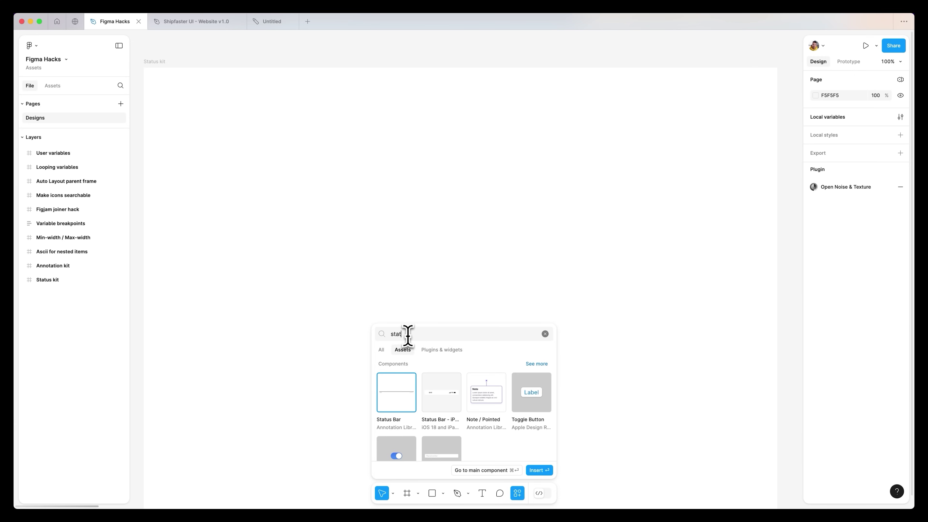
{"action": "type", "text": "status"}
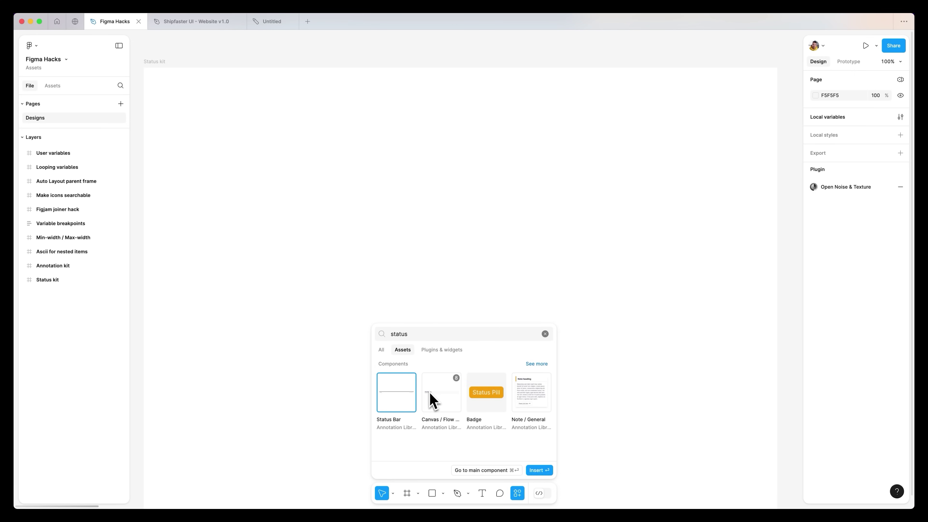
{"action": "left_click", "coordinate": [433, 401]}
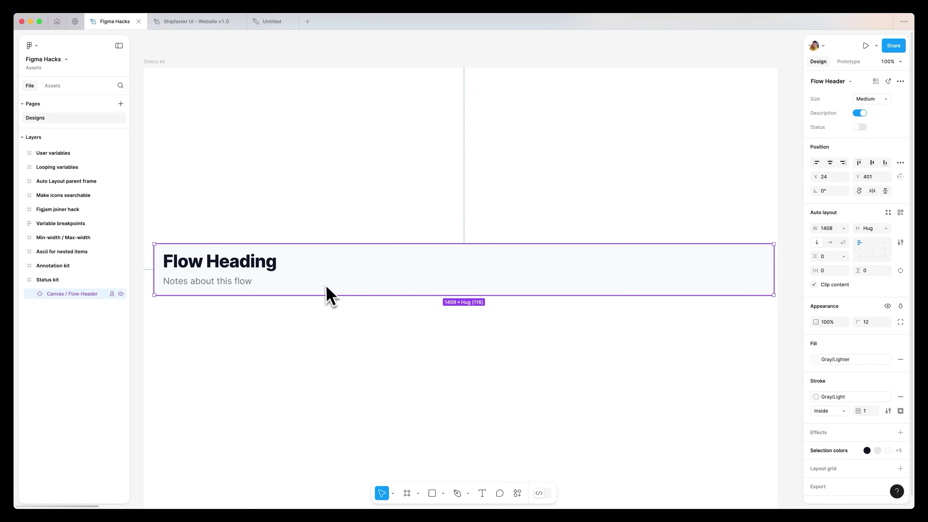
{"action": "left_click_drag", "start_coordinate": [327, 294], "coordinate": [365, 101]}
Keep the Flow Header at Size Medium with its Description line shown
{"action": "left_click", "coordinate": [856, 140]}
{"action": "left_click", "coordinate": [837, 123]}
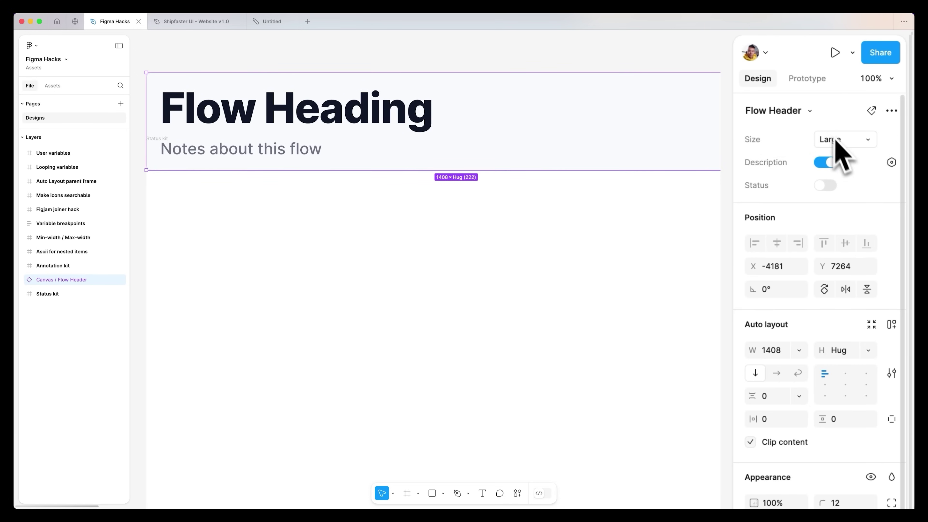
{"action": "left_click", "coordinate": [834, 146]}
{"action": "left_click", "coordinate": [837, 154]}
{"action": "left_click", "coordinate": [833, 164]}
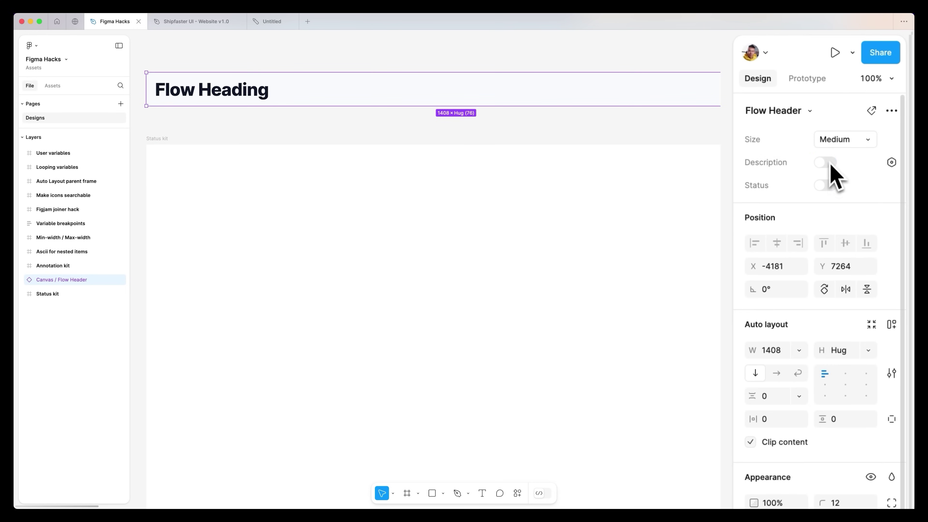
{"action": "left_click", "coordinate": [834, 165]}
Turn on the Flow Header's status bar and set it to Ready for Dev
{"action": "left_click", "coordinate": [835, 185]}
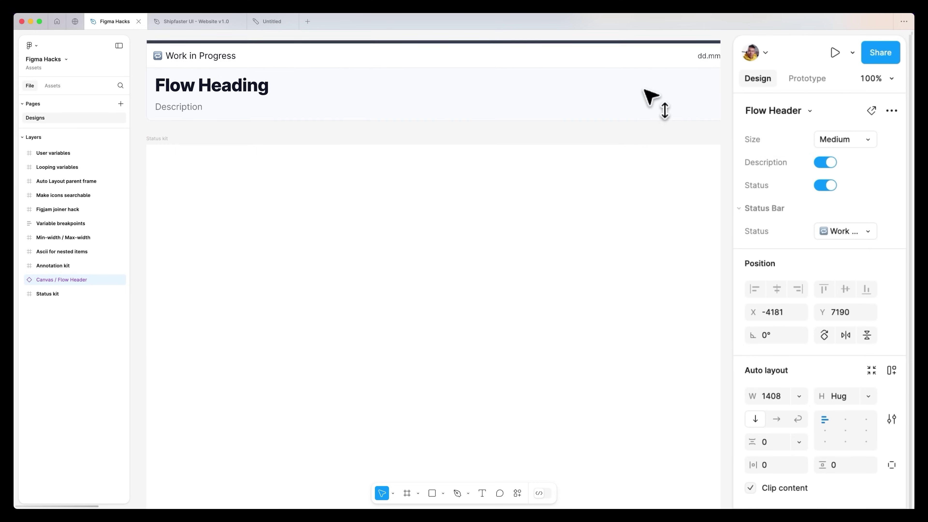
{"action": "left_click", "coordinate": [853, 231]}
{"action": "left_click", "coordinate": [830, 334]}
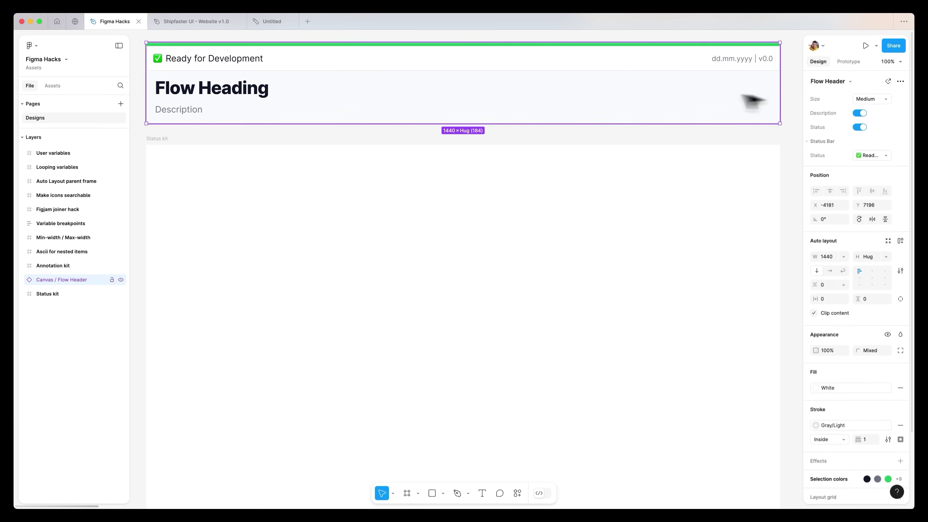
{"action": "left_click", "coordinate": [174, 170]}
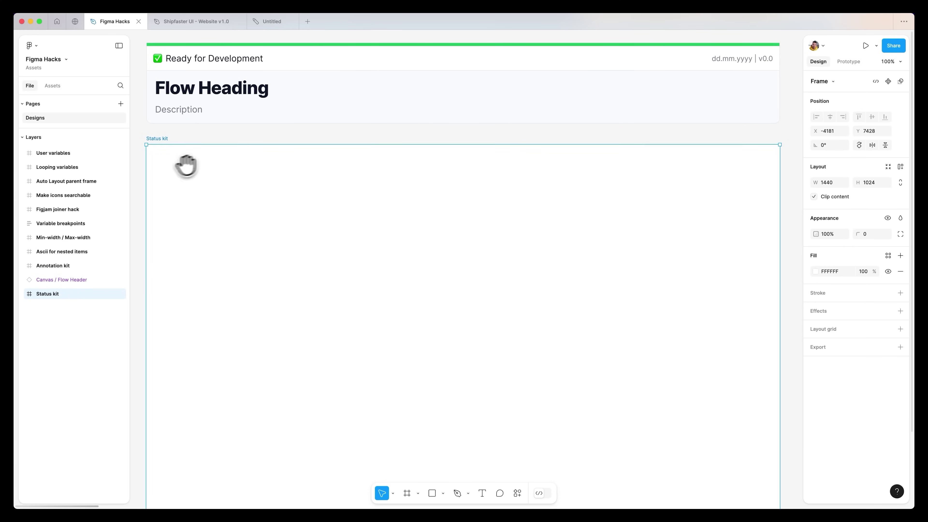
{"action": "scroll", "coordinate": [248, 166], "scroll_direction": "up", "scroll_amount": 2}
{"action": "left_click", "coordinate": [279, 144]}
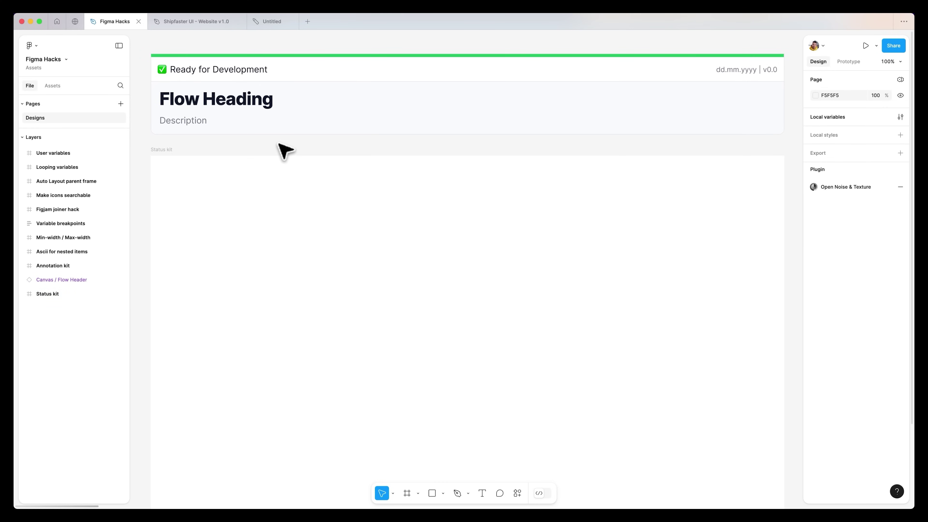
Switch to the Shipfaster UI website file and select the sidebar annotation note
{"action": "scroll", "coordinate": [285, 150], "scroll_direction": "right", "scroll_amount": 10}
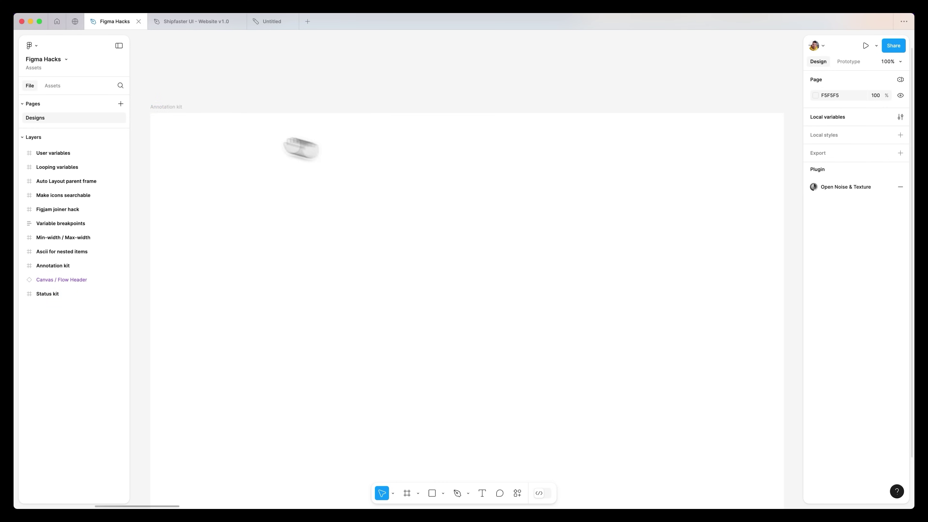
{"action": "left_click", "coordinate": [197, 23]}
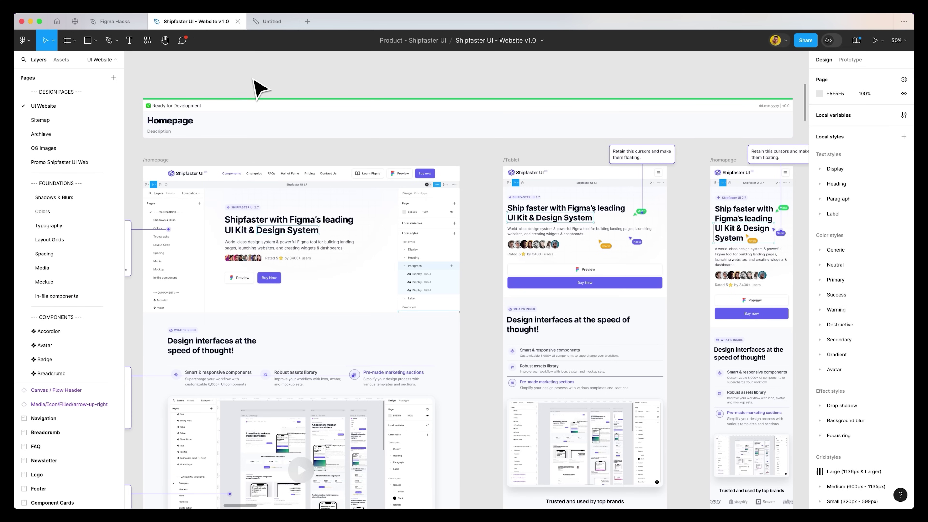
{"action": "scroll", "coordinate": [252, 81], "scroll_direction": "down", "scroll_amount": 3}
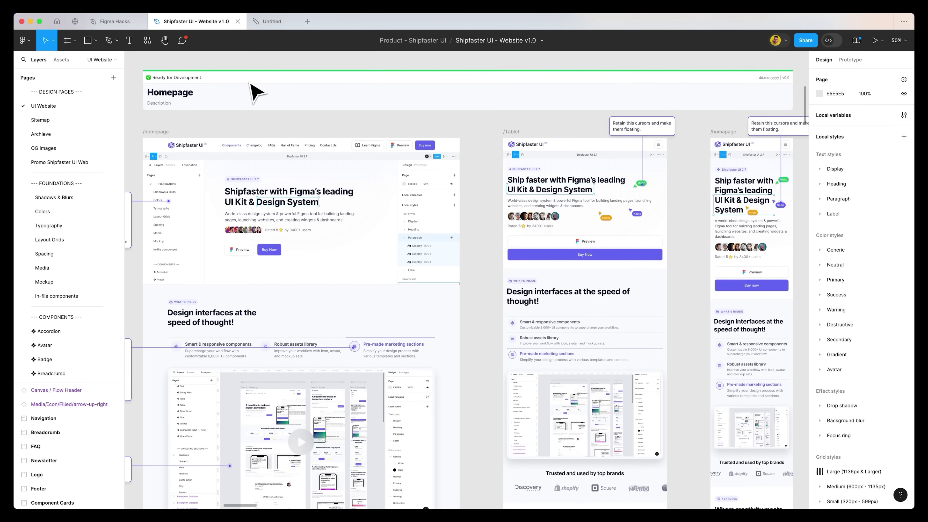
{"action": "scroll", "coordinate": [256, 94], "scroll_direction": "left", "scroll_amount": 1}
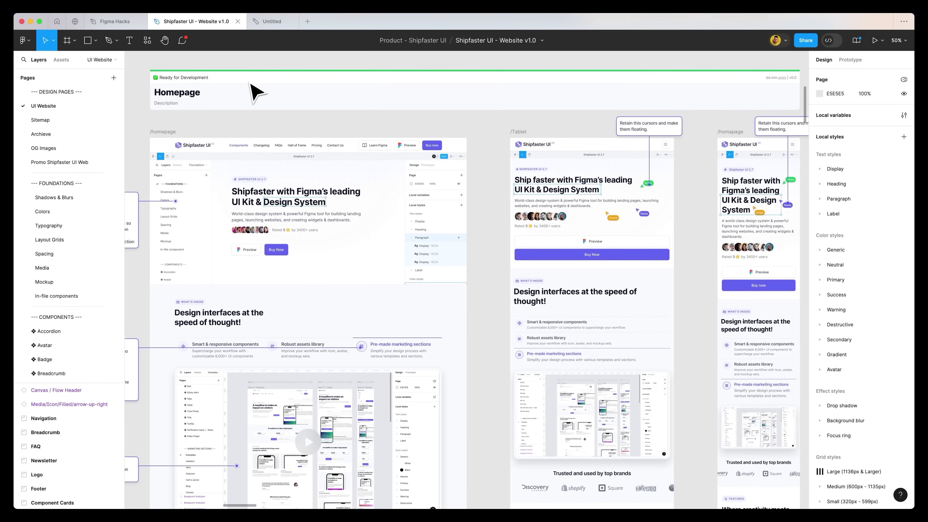
{"action": "scroll", "coordinate": [311, 161], "scroll_direction": "left", "scroll_amount": 5}
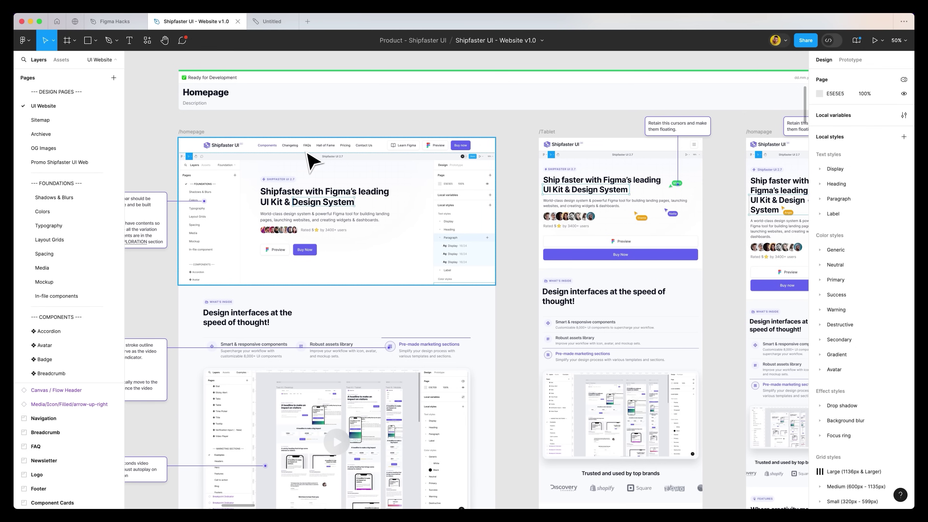
{"action": "scroll", "coordinate": [313, 161], "scroll_direction": "left", "scroll_amount": 2}
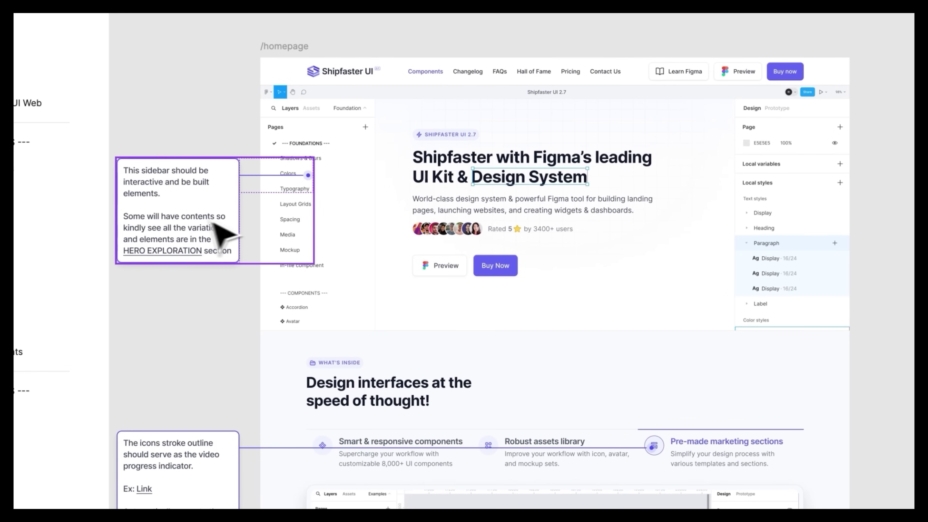
{"action": "left_click", "coordinate": [214, 224]}
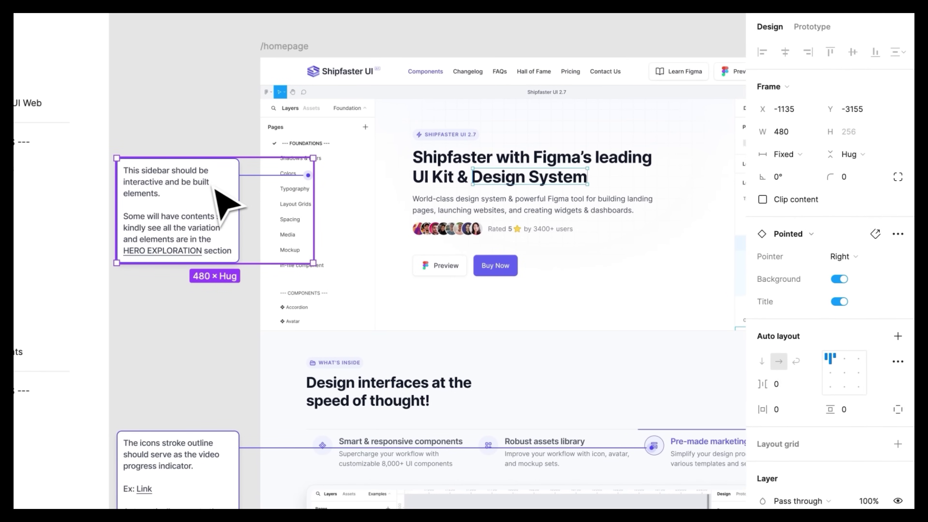
Cycle the annotation's pointer through Top, Bottom and Left, ending on Right
{"action": "left_click", "coordinate": [840, 257]}
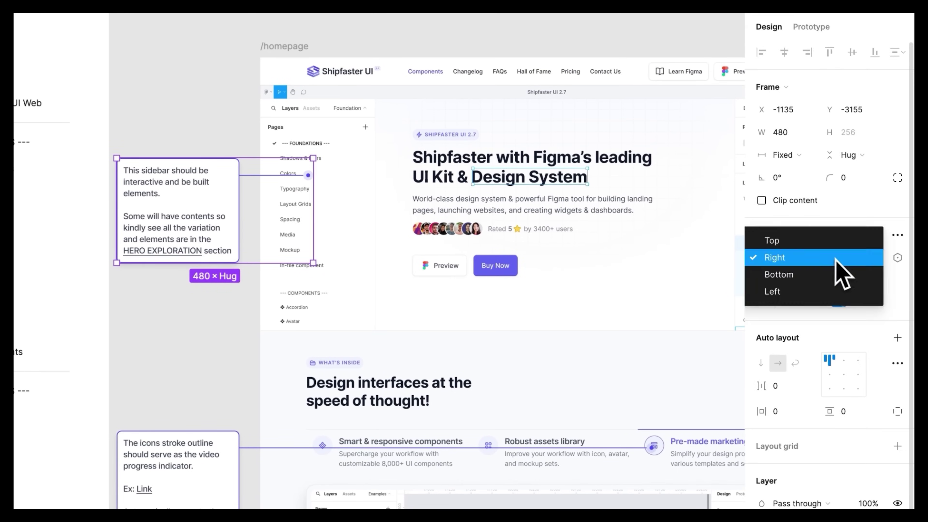
{"action": "left_click", "coordinate": [835, 242]}
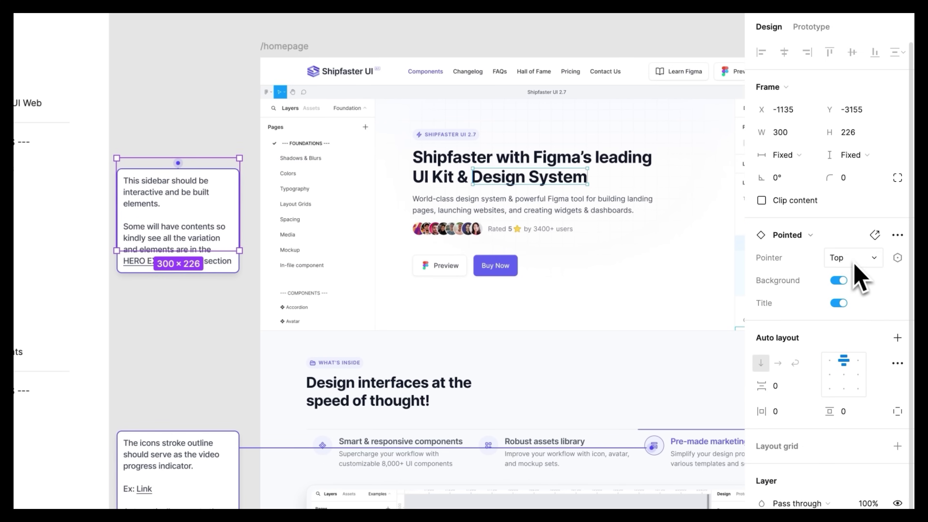
{"action": "left_click", "coordinate": [855, 262]}
{"action": "left_click", "coordinate": [854, 289]}
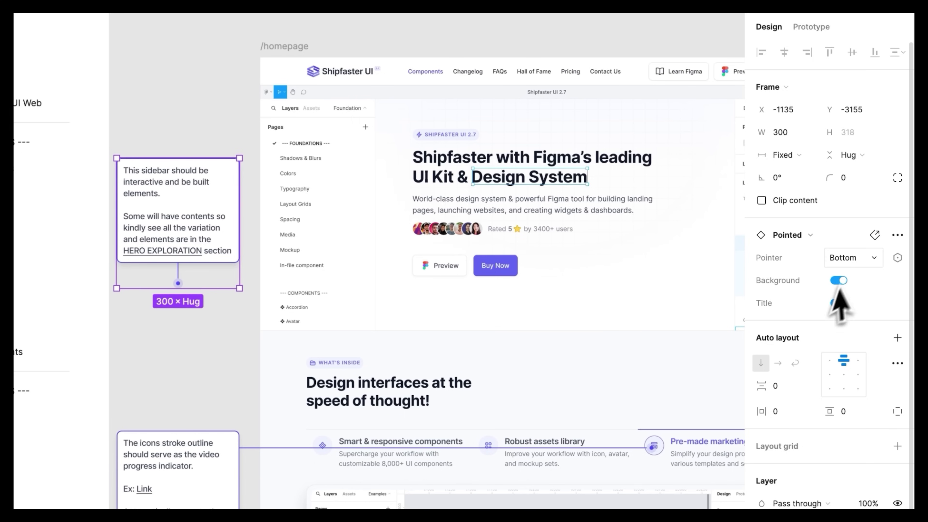
{"action": "left_click", "coordinate": [847, 259]}
{"action": "left_click", "coordinate": [842, 276]}
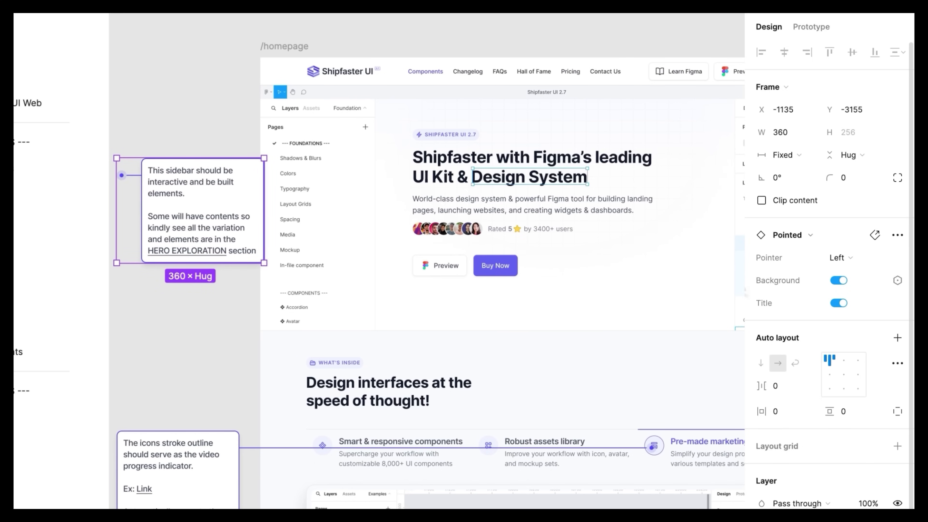
{"action": "left_click", "coordinate": [844, 258]}
{"action": "left_click", "coordinate": [836, 230]}
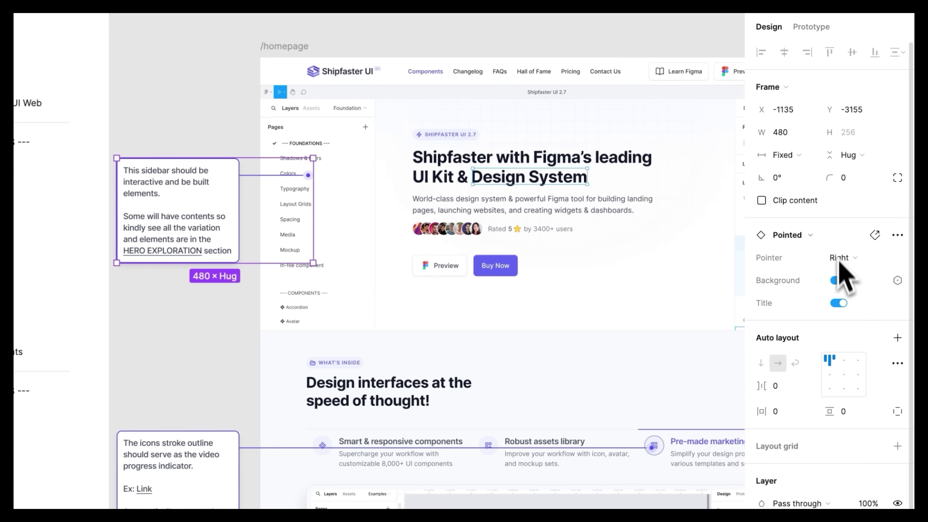
Toggle the annotation's background and switch its Title off
{"action": "left_click", "coordinate": [840, 282]}
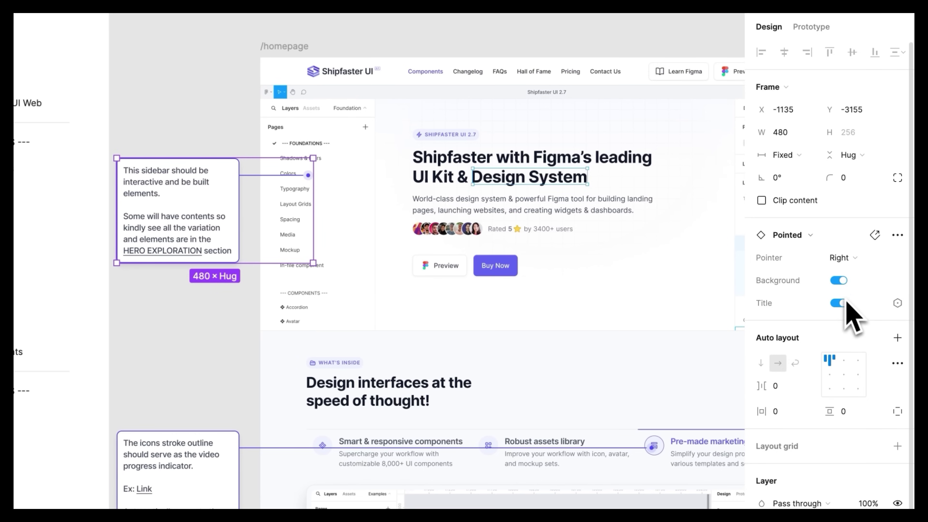
{"action": "left_click", "coordinate": [841, 303]}
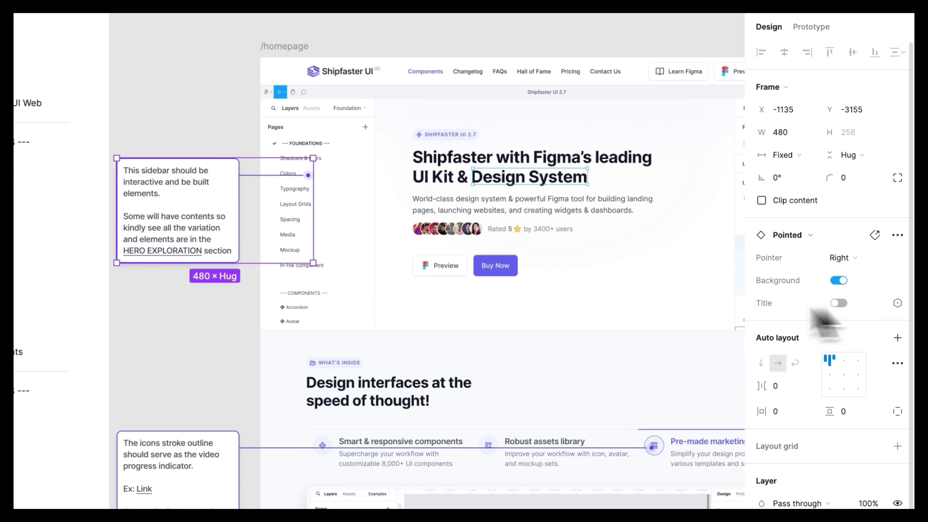
{"action": "left_click", "coordinate": [203, 40]}
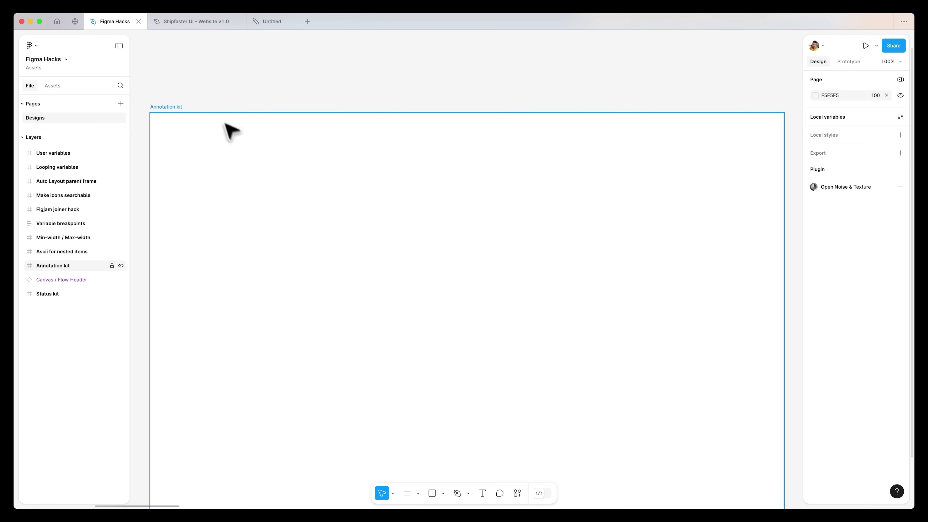
Insert a Note / Pointed annotation from the library and move it above the Annotation kit frame
{"action": "left_click", "coordinate": [234, 136]}
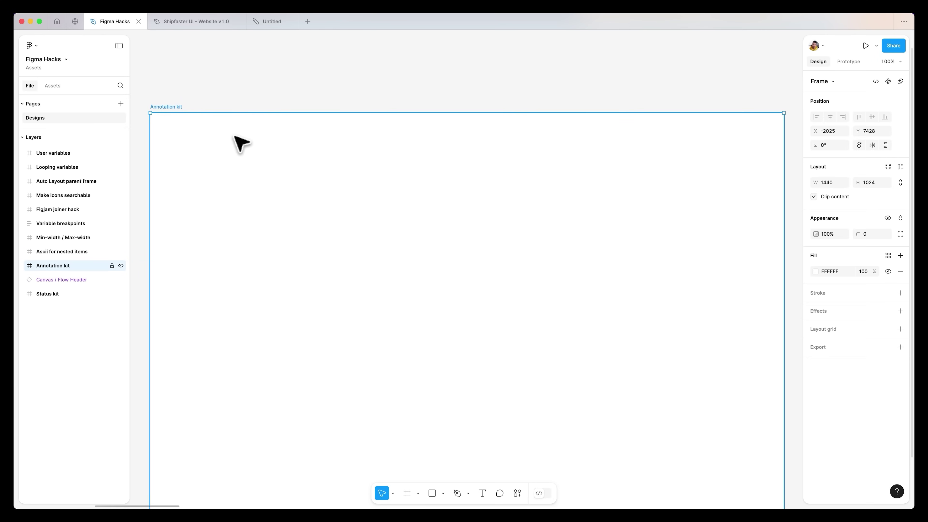
{"action": "key", "text": "super+k"}
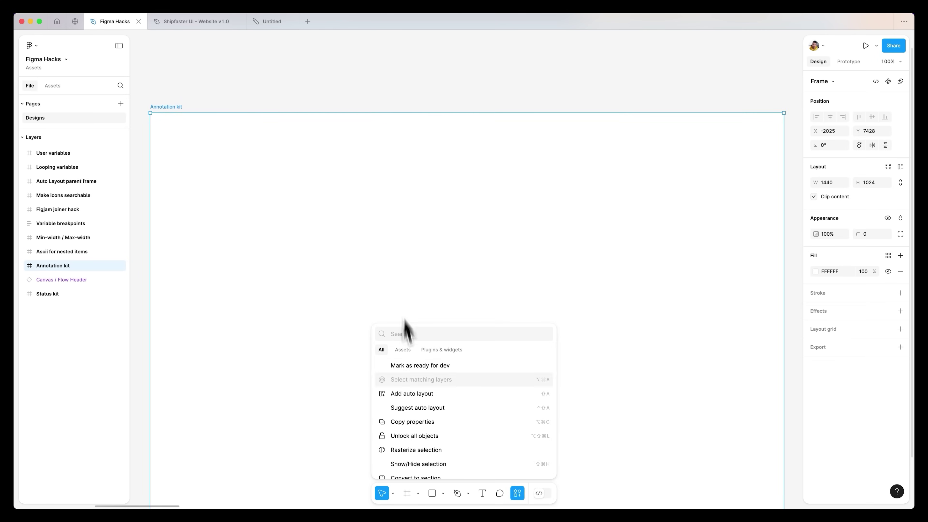
{"action": "left_click", "coordinate": [406, 352]}
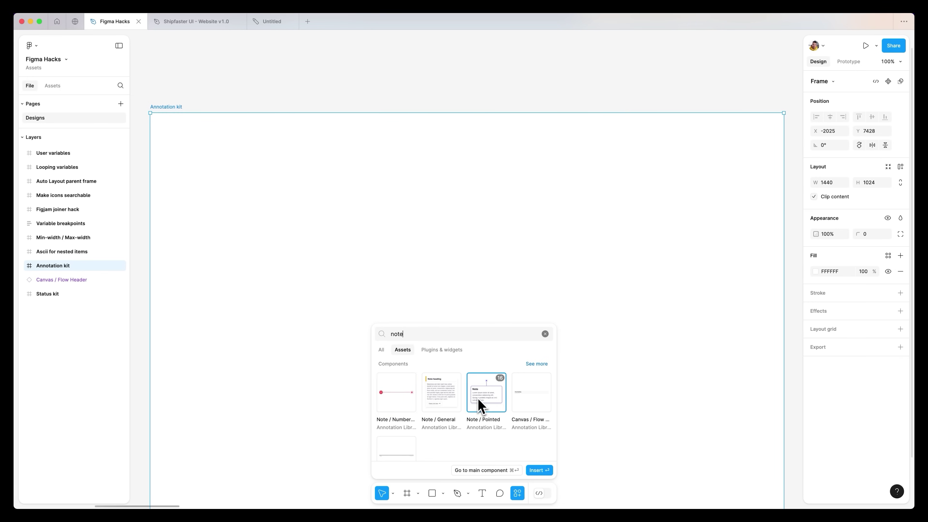
{"action": "left_click", "coordinate": [477, 397]}
{"action": "mouse_move", "coordinate": [435, 332]}
{"action": "left_mouse_down"}
{"action": "mouse_move", "coordinate": [408, 79]}
{"action": "mouse_move", "coordinate": [408, 148]}
{"action": "mouse_move", "coordinate": [253, 151]}
{"action": "mouse_move", "coordinate": [243, 142]}
{"action": "mouse_move", "coordinate": [363, 142]}
{"action": "mouse_move", "coordinate": [385, 183]}
{"action": "mouse_move", "coordinate": [387, 160]}
{"action": "left_mouse_up"}
Set the note's pointer to Bottom, undoing a trial resize, and recentre on the Annotation kit frame
{"action": "left_click", "coordinate": [877, 99]}
{"action": "left_click", "coordinate": [867, 123]}
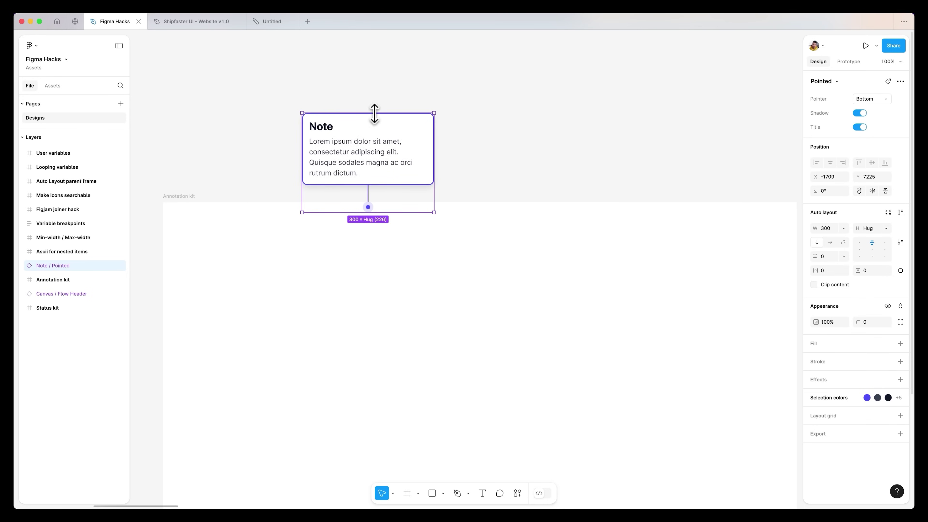
{"action": "left_click_drag", "start_coordinate": [375, 113], "coordinate": [375, 46]}
{"action": "key", "text": "super+z"}
{"action": "left_click", "coordinate": [421, 104]}
{"action": "scroll", "coordinate": [494, 134], "scroll_direction": "right", "scroll_amount": 2}
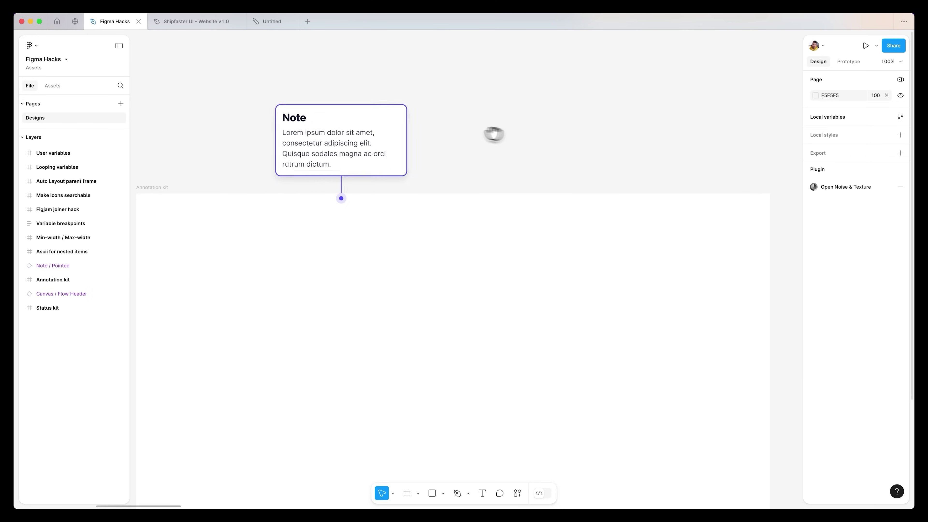
{"action": "left_click_drag", "start_coordinate": [494, 134], "coordinate": [432, 118]}
{"action": "scroll", "coordinate": [432, 119], "scroll_direction": "down", "scroll_amount": 3}
{"action": "scroll", "coordinate": [432, 119], "scroll_direction": "up", "scroll_amount": 3}
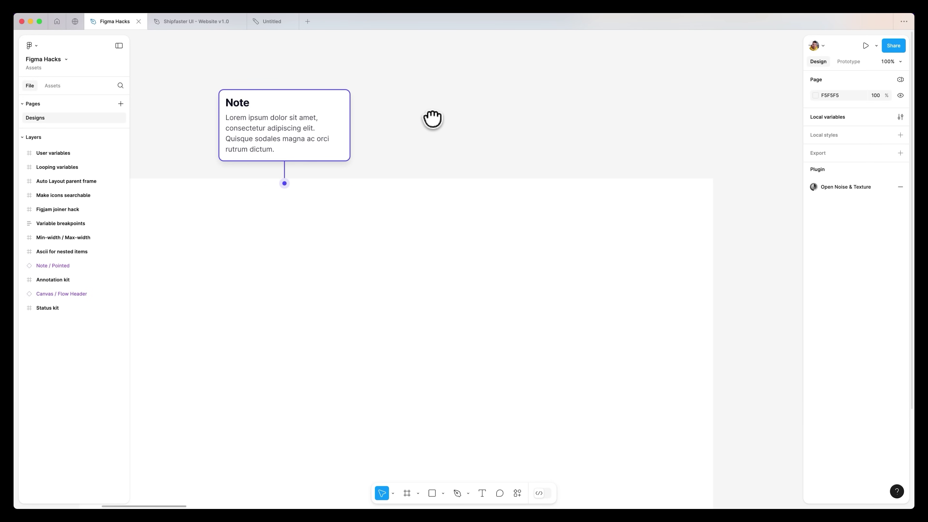
{"action": "scroll", "coordinate": [400, 213], "scroll_direction": "down", "scroll_amount": 2}
{"action": "scroll", "coordinate": [400, 213], "scroll_direction": "left", "scroll_amount": 2}
{"action": "left_click_drag", "start_coordinate": [400, 214], "coordinate": [435, 215]}
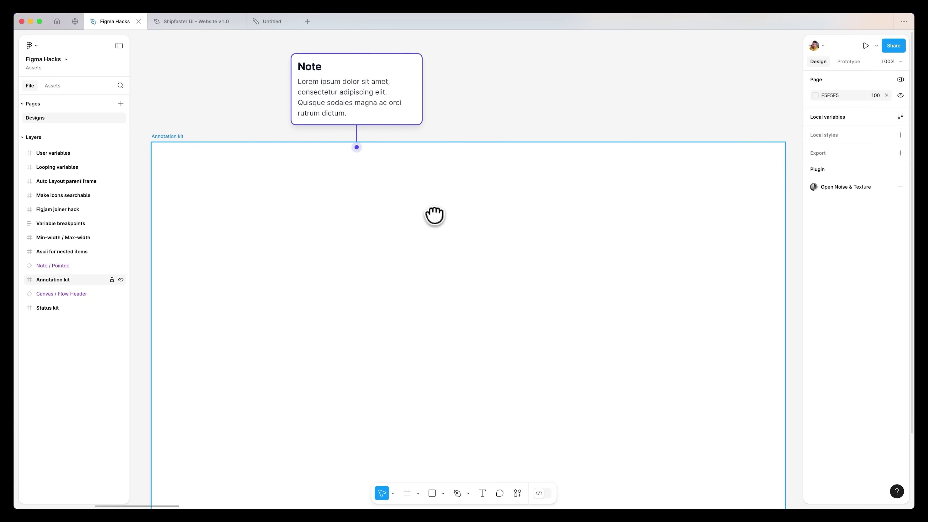
Pan to the Ascii for nested items frame and select the date picker's nested Date Field
{"action": "scroll", "coordinate": [435, 215], "scroll_direction": "down", "scroll_amount": 10}
{"action": "left_click_drag", "start_coordinate": [529, 348], "coordinate": [537, 294]}
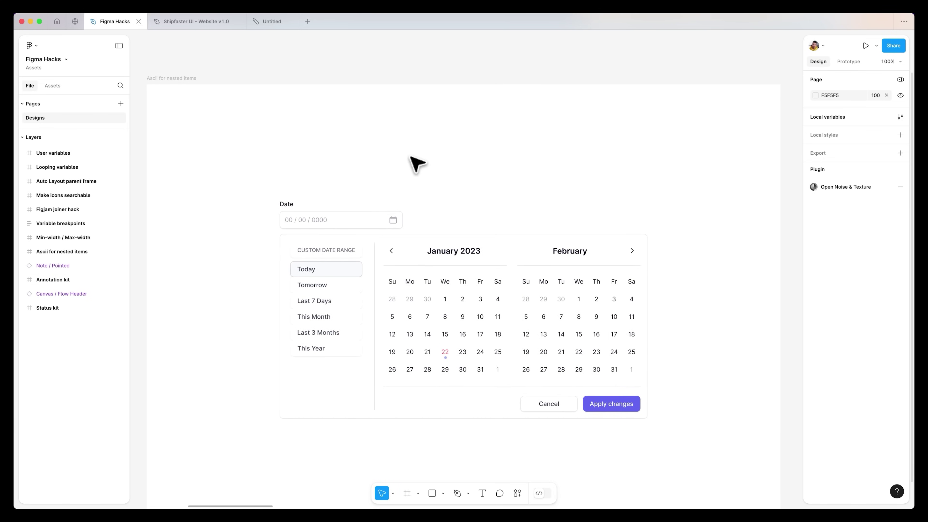
{"action": "left_click", "coordinate": [371, 216]}
{"action": "left_click", "coordinate": [372, 216]}
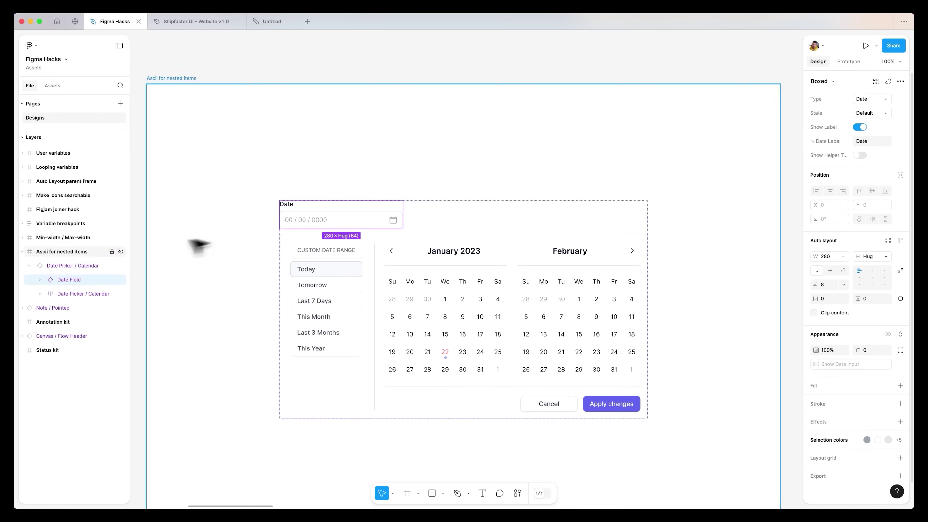
{"action": "left_click", "coordinate": [429, 161]}
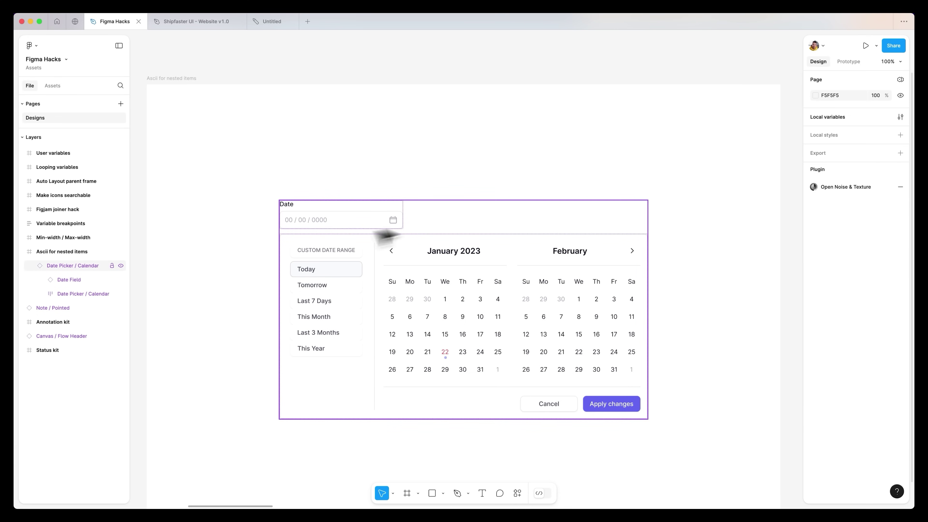
{"action": "double_click", "coordinate": [325, 221]}
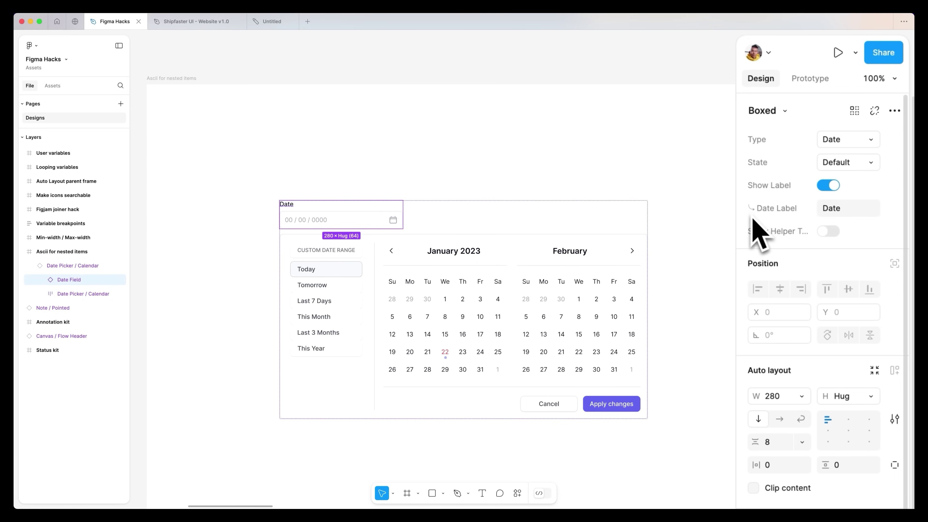
{"action": "left_click", "coordinate": [289, 125]}
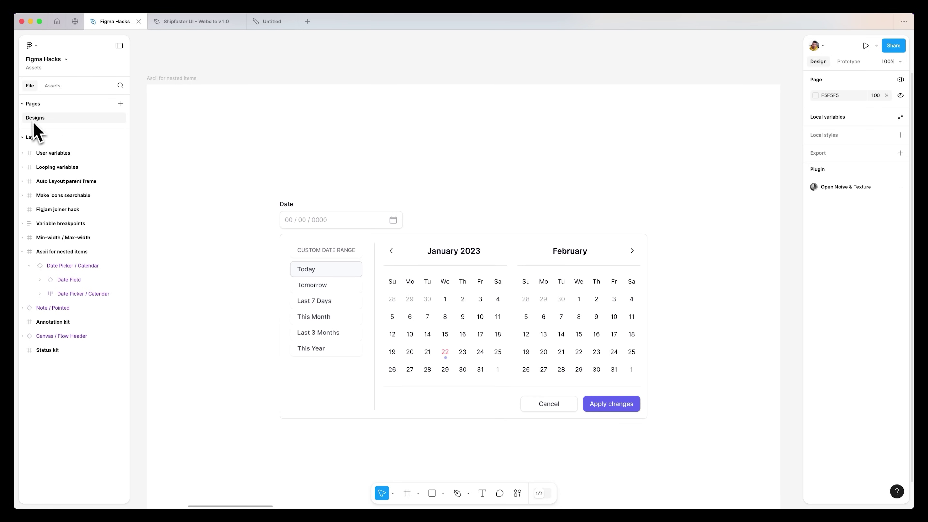
Add a new page named 'Archived designs', then go back to the Designs page
{"action": "left_click", "coordinate": [120, 104]}
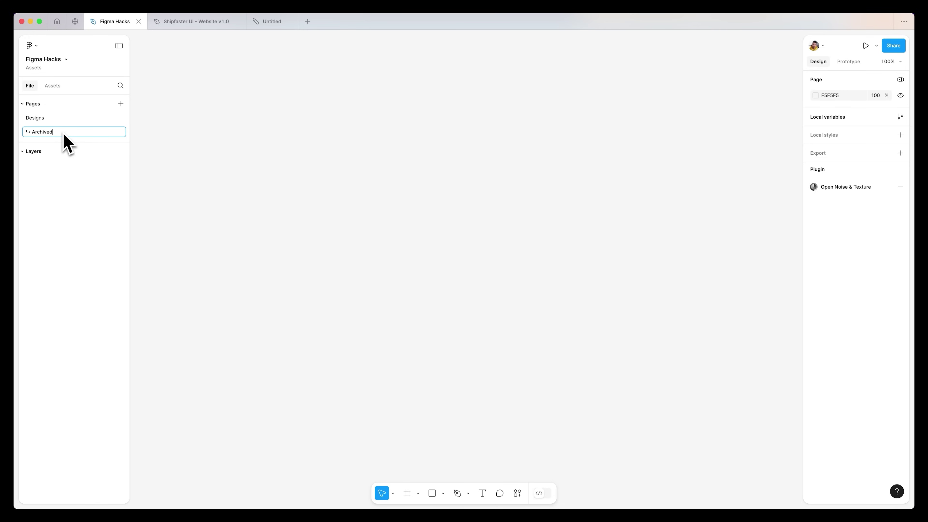
{"action": "type", "text": "igns"}
{"action": "key", "text": "Return"}
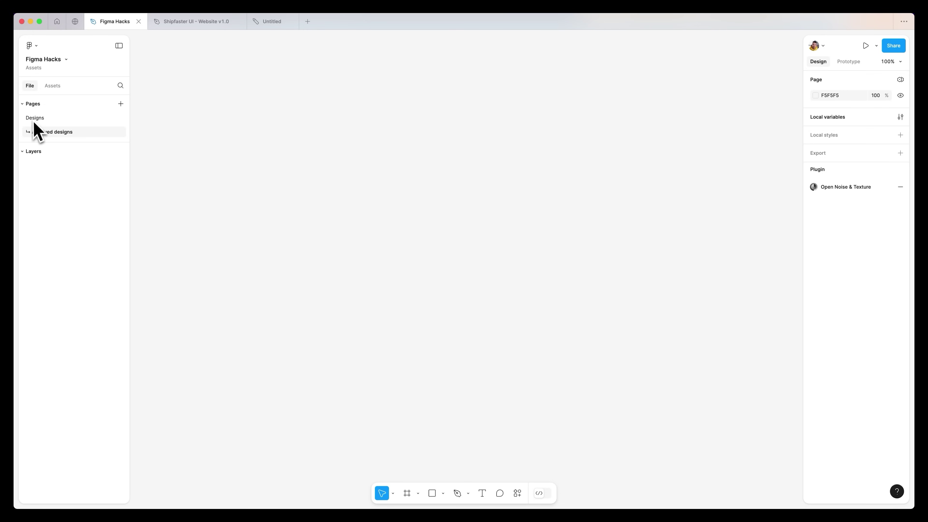
{"action": "left_click", "coordinate": [41, 118]}
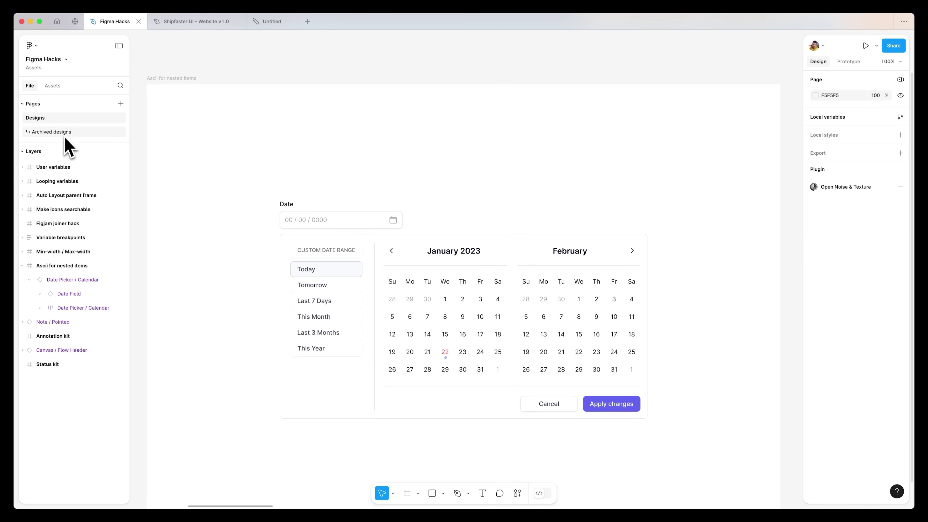
Narrow the Features section in Min-width / Max-width to watch cards reflow, then restore 1440 width
{"action": "scroll", "coordinate": [321, 143], "scroll_direction": "right", "scroll_amount": 15}
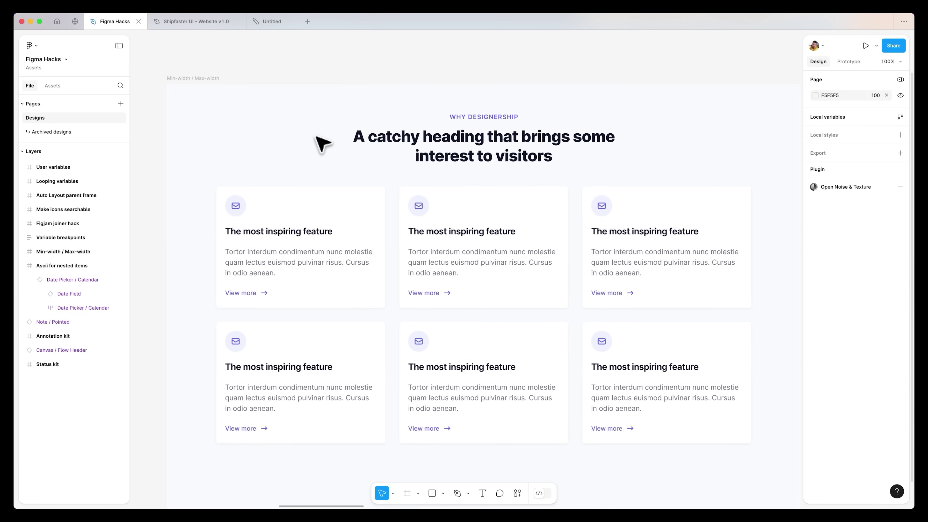
{"action": "scroll", "coordinate": [321, 142], "scroll_direction": "right", "scroll_amount": 2}
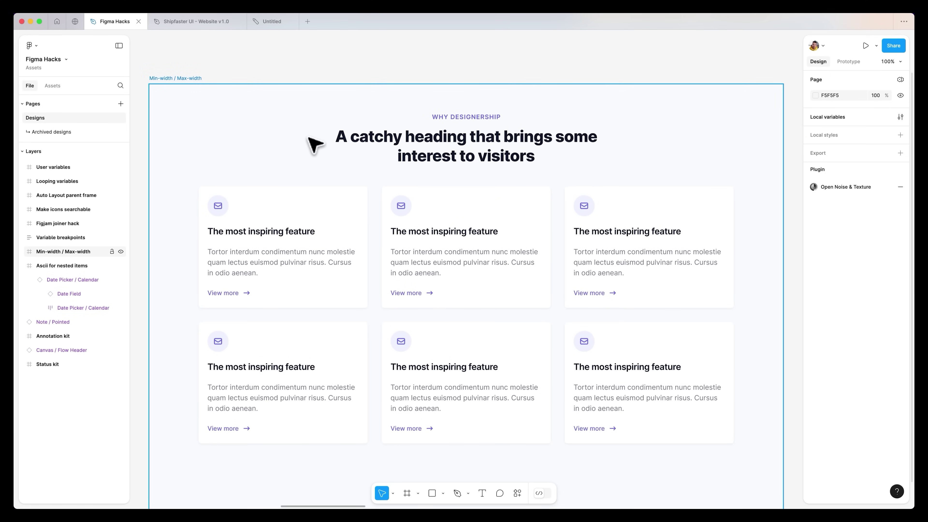
{"action": "left_click", "coordinate": [379, 228]}
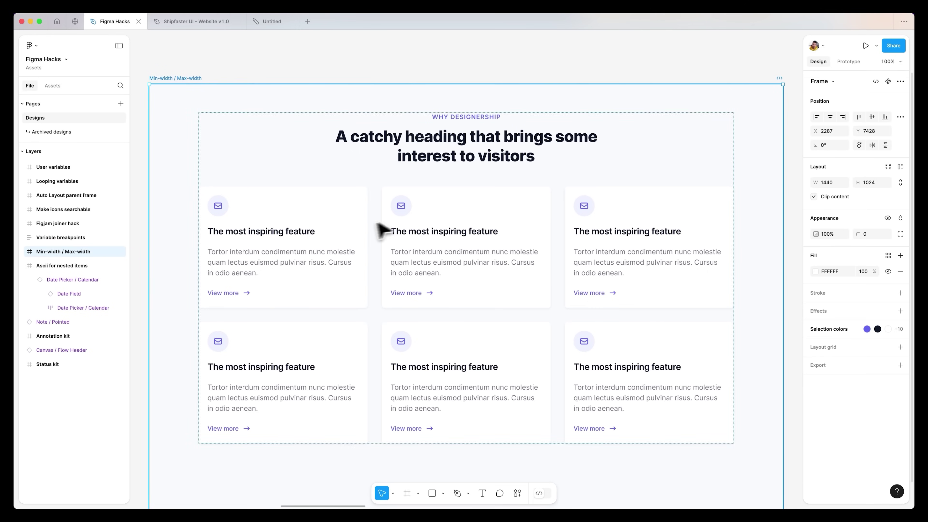
{"action": "left_click", "coordinate": [23, 252]}
{"action": "left_click", "coordinate": [58, 266]}
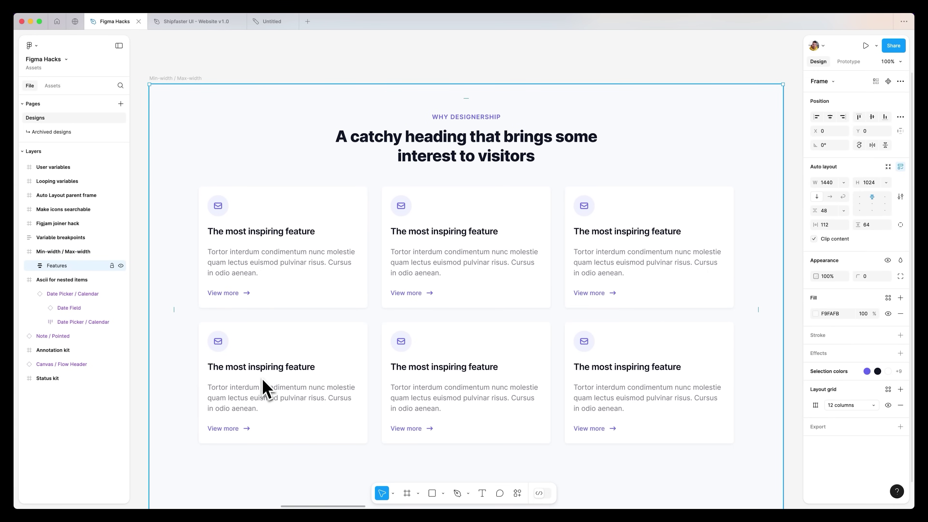
{"action": "left_click_drag", "start_coordinate": [783, 252], "coordinate": [658, 260]}
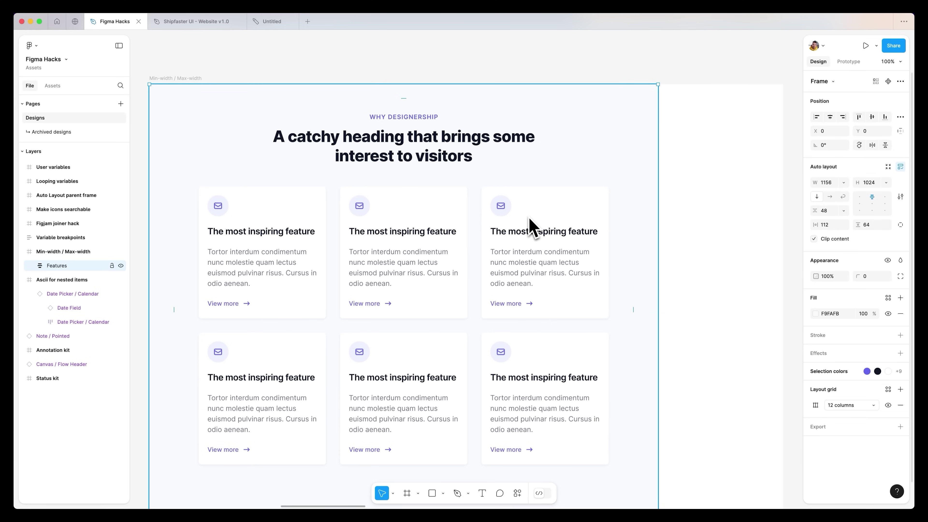
{"action": "left_click_drag", "start_coordinate": [662, 221], "coordinate": [780, 238]}
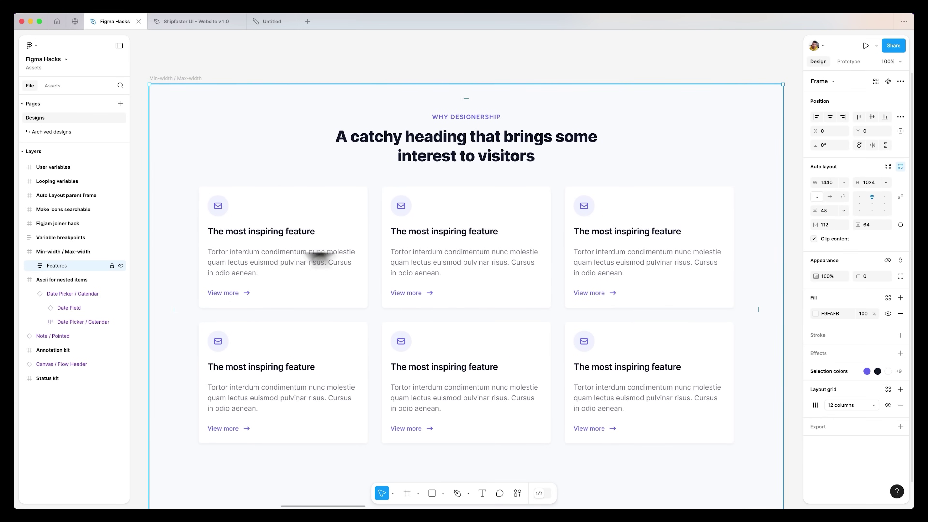
Select all six feature cards and give them a minimum width of 300
{"action": "left_click", "coordinate": [257, 264]}
{"action": "double_click", "coordinate": [259, 264]}
{"action": "left_click", "coordinate": [441, 256], "text": "shift"}
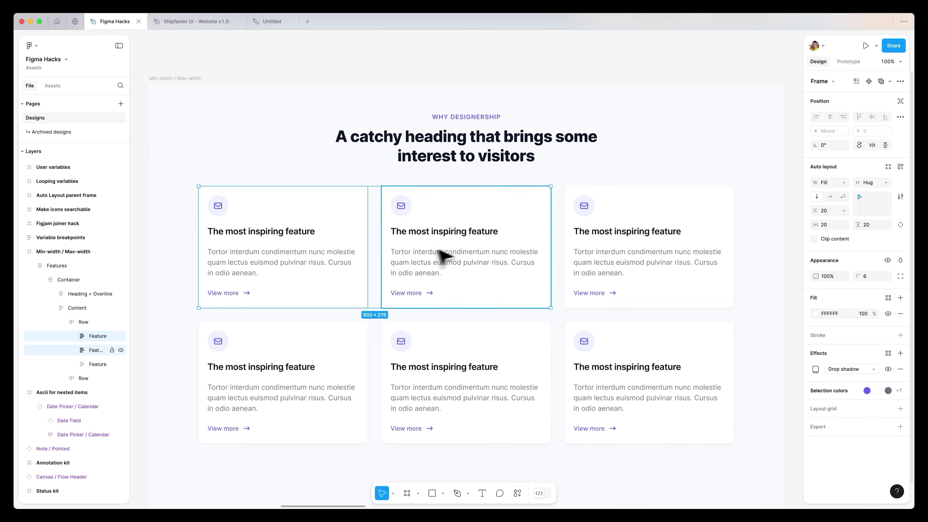
{"action": "left_click", "coordinate": [629, 256], "text": "shift"}
{"action": "left_click", "coordinate": [285, 362], "text": "shift"}
{"action": "left_click", "coordinate": [464, 362], "text": "shift"}
{"action": "left_click", "coordinate": [628, 363], "text": "shift"}
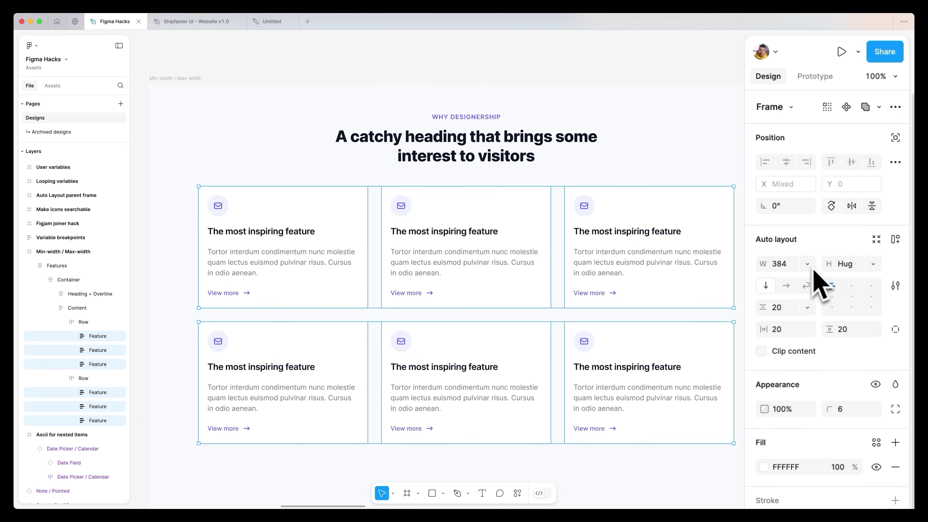
{"action": "left_click", "coordinate": [810, 264]}
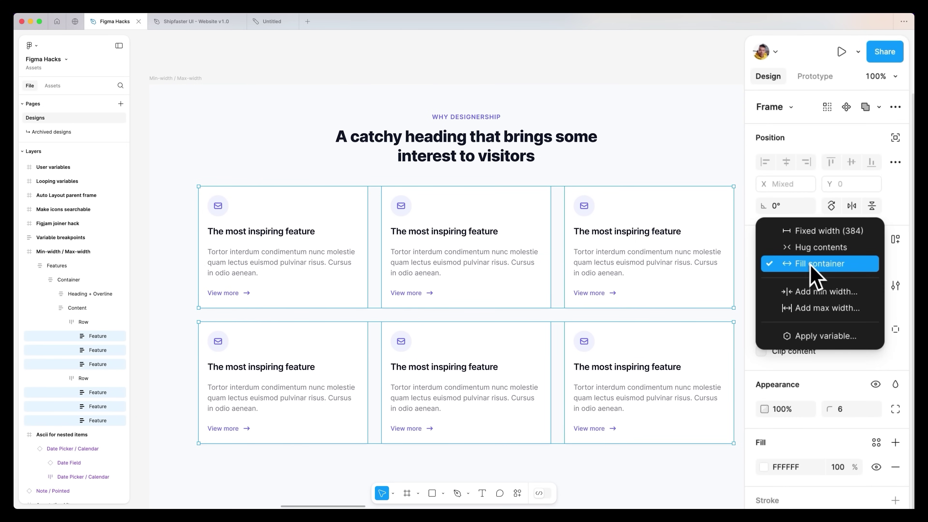
{"action": "left_click", "coordinate": [818, 292]}
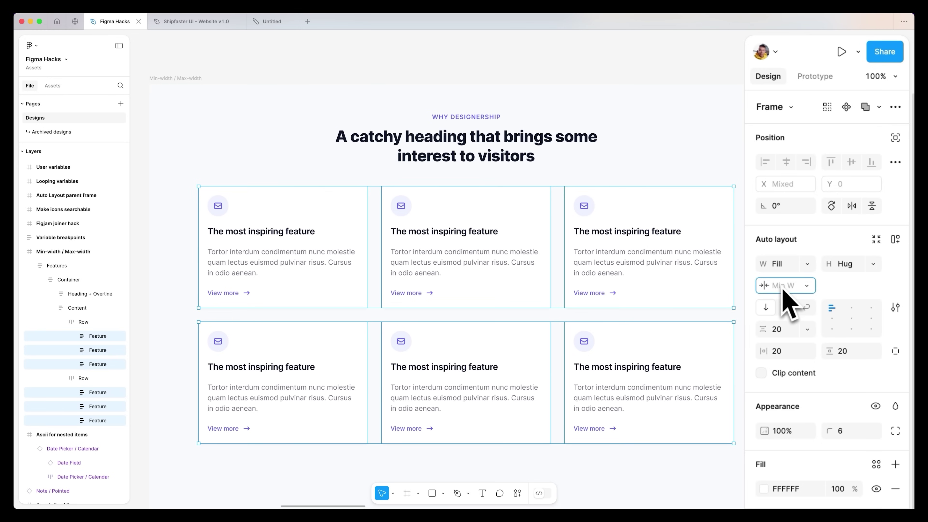
{"action": "key", "text": "Return"}
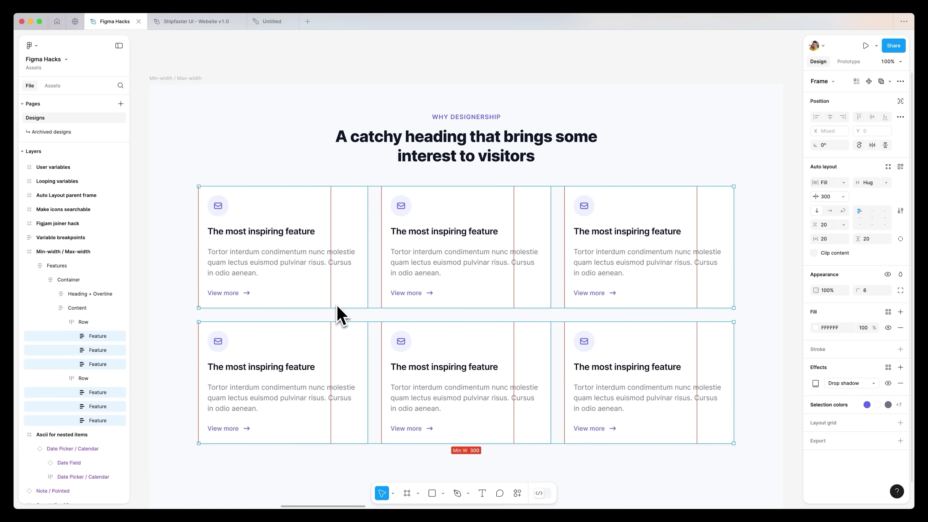
Drag the Features frame's edge to test the cards' 300 minimum width
{"action": "left_click", "coordinate": [164, 106]}
{"action": "left_click", "coordinate": [96, 269]}
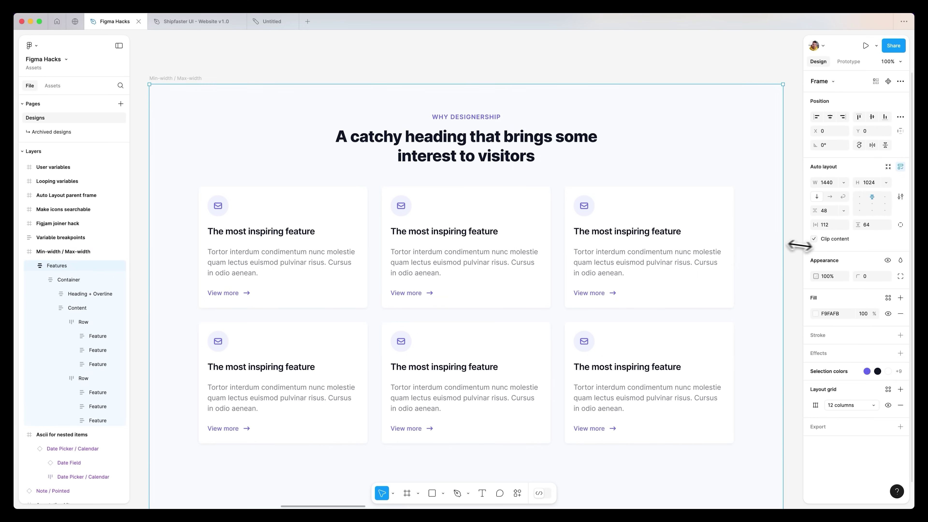
{"action": "left_click_drag", "start_coordinate": [783, 253], "coordinate": [781, 275]}
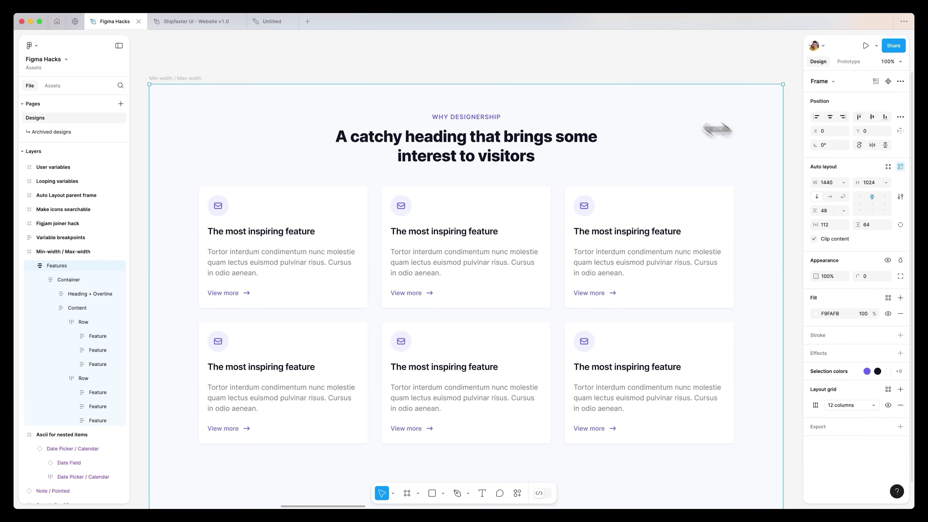
Pan over to the Variable breakpoints frame and select it
{"action": "scroll", "coordinate": [659, 103], "scroll_direction": "right", "scroll_amount": 10}
{"action": "scroll", "coordinate": [654, 141], "scroll_direction": "right", "scroll_amount": 8}
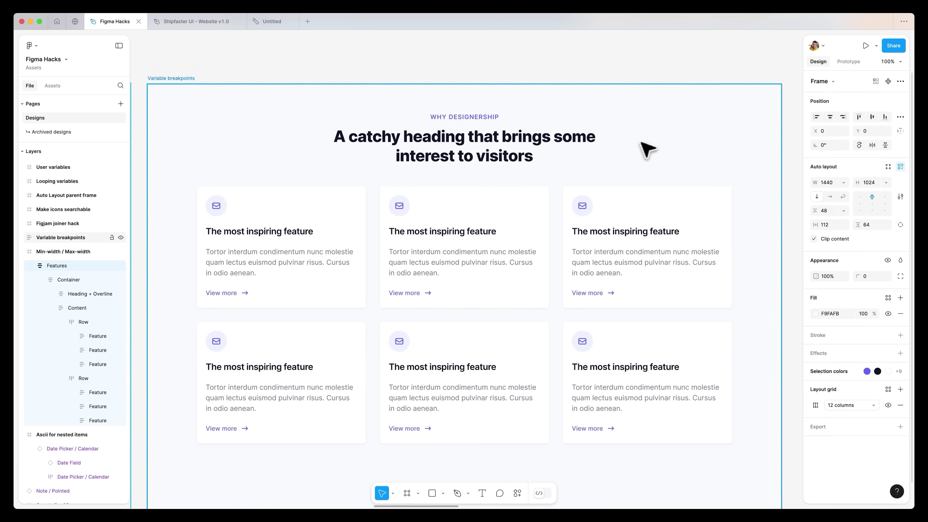
{"action": "scroll", "coordinate": [643, 150], "scroll_direction": "down", "scroll_amount": 1}
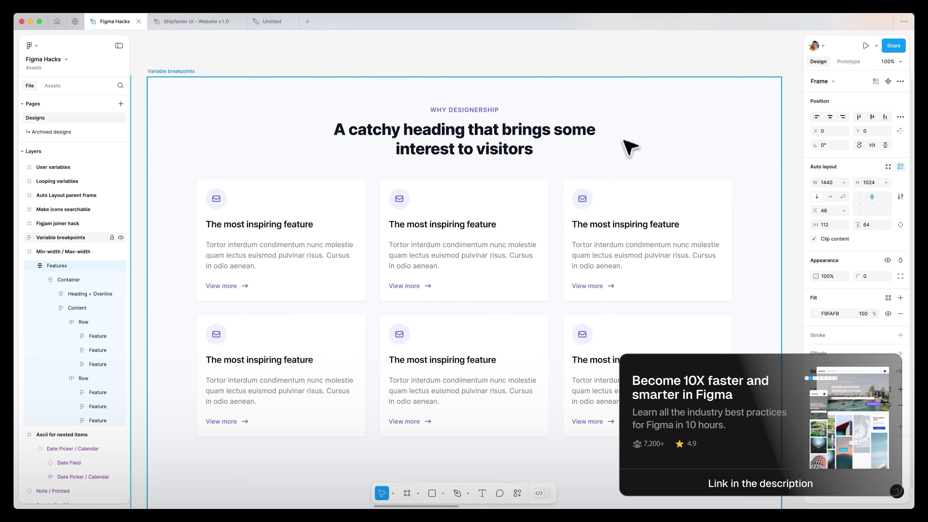
{"action": "left_click", "coordinate": [625, 65]}
{"action": "left_click", "coordinate": [669, 91]}
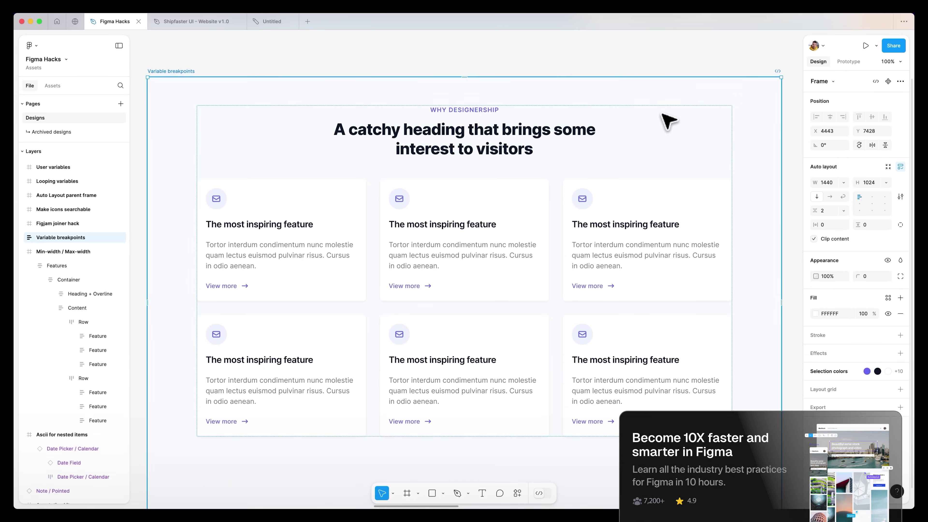
Review the breakpoints variable in Local variables: Tablet 768, Desktop 1080, Wide Desktop 1440
{"action": "left_click", "coordinate": [789, 69]}
{"action": "left_click", "coordinate": [836, 117]}
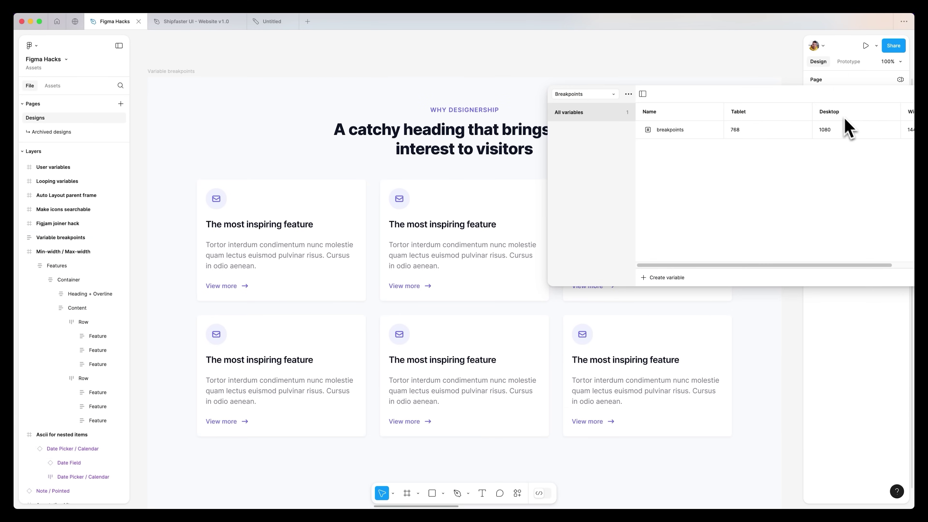
{"action": "left_click_drag", "start_coordinate": [828, 90], "coordinate": [775, 220]}
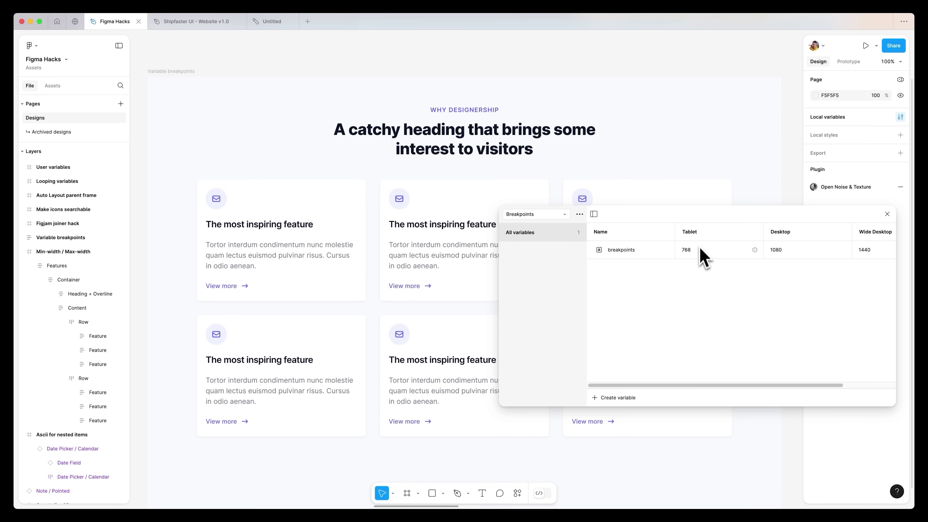
{"action": "left_click", "coordinate": [887, 214]}
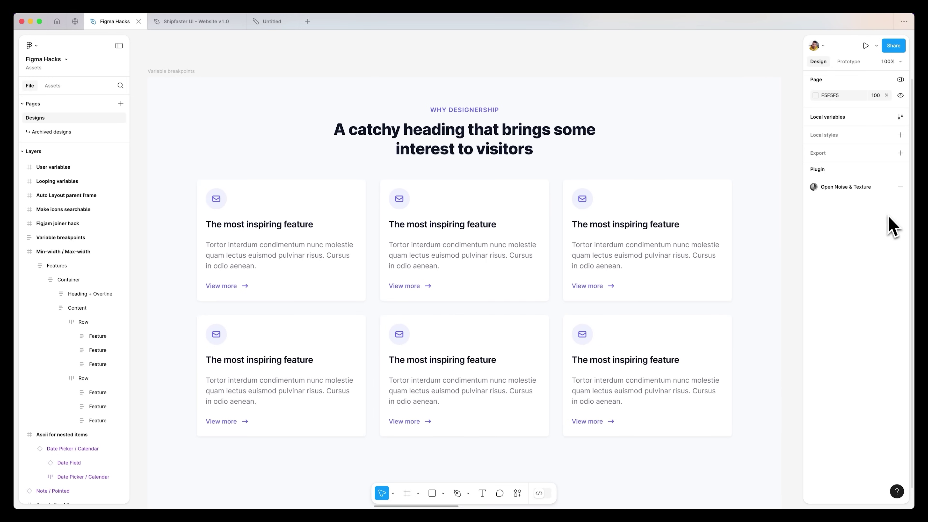
Bind the Features frame's width to the breakpoints variable, making it 768 wide with cards in one column
{"action": "left_click", "coordinate": [203, 116]}
{"action": "left_click", "coordinate": [22, 238]}
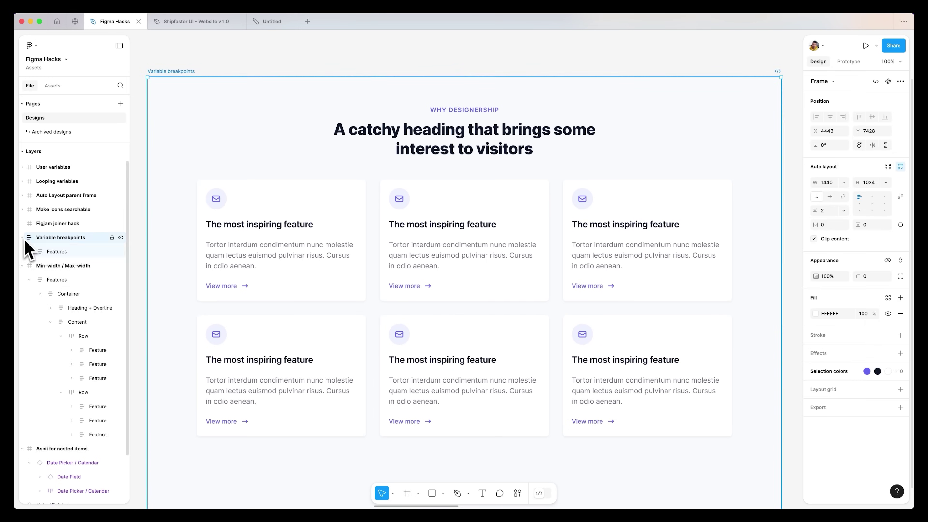
{"action": "left_click", "coordinate": [57, 252]}
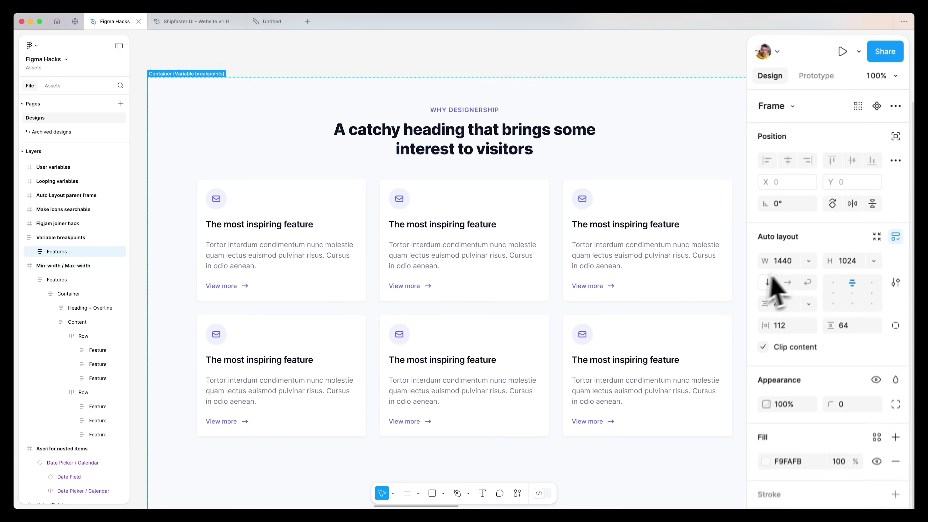
{"action": "left_click", "coordinate": [844, 183]}
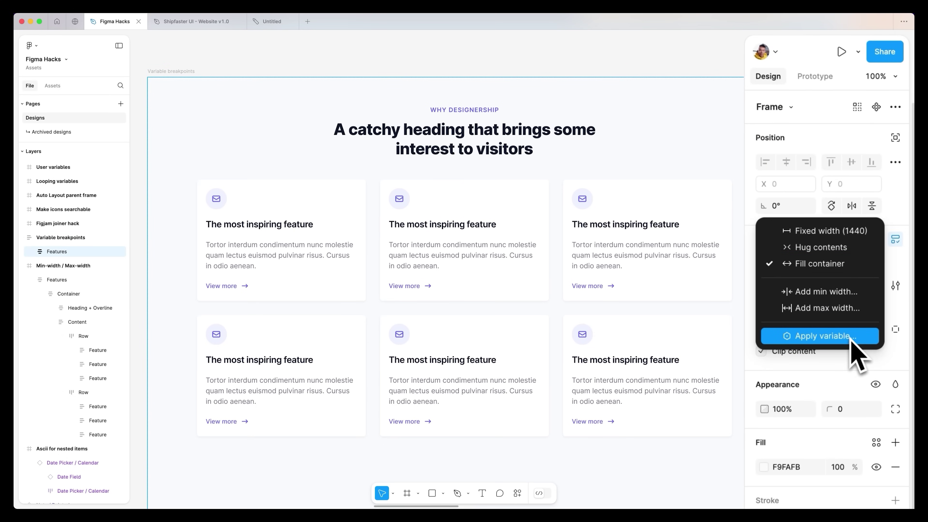
{"action": "left_click", "coordinate": [853, 353]}
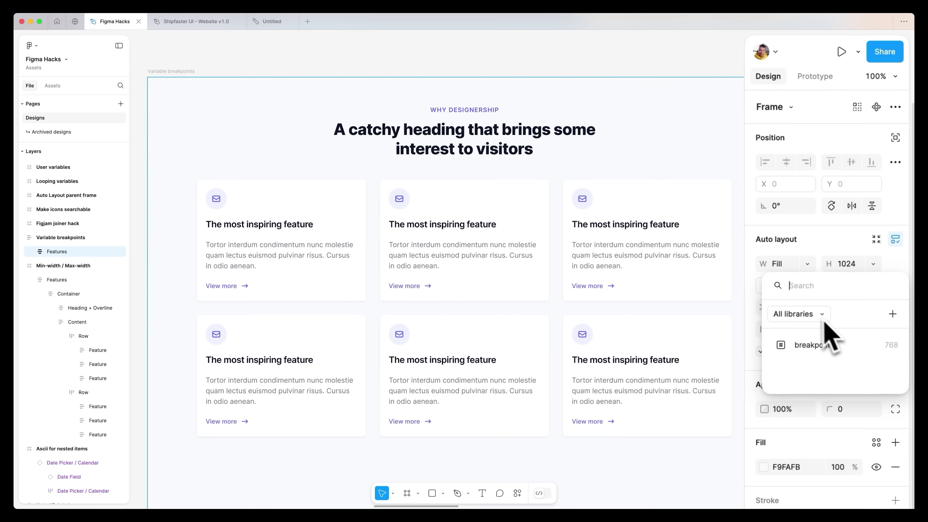
{"action": "left_click", "coordinate": [815, 347]}
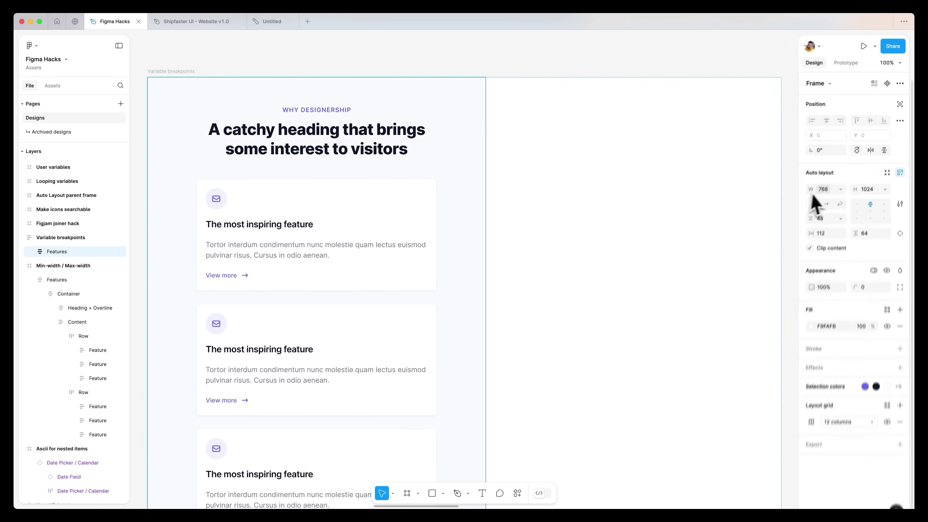
{"action": "left_click", "coordinate": [780, 117]}
Apply the Breakpoints Tablet mode to the Variable breakpoints frame, then switch through Desktop to Wide Desktop
{"action": "left_click", "coordinate": [840, 118]}
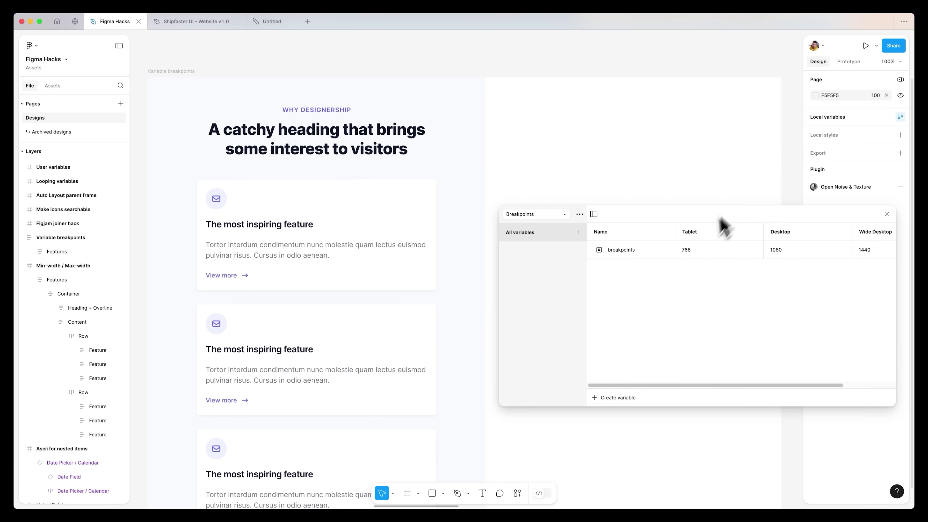
{"action": "left_click", "coordinate": [887, 214]}
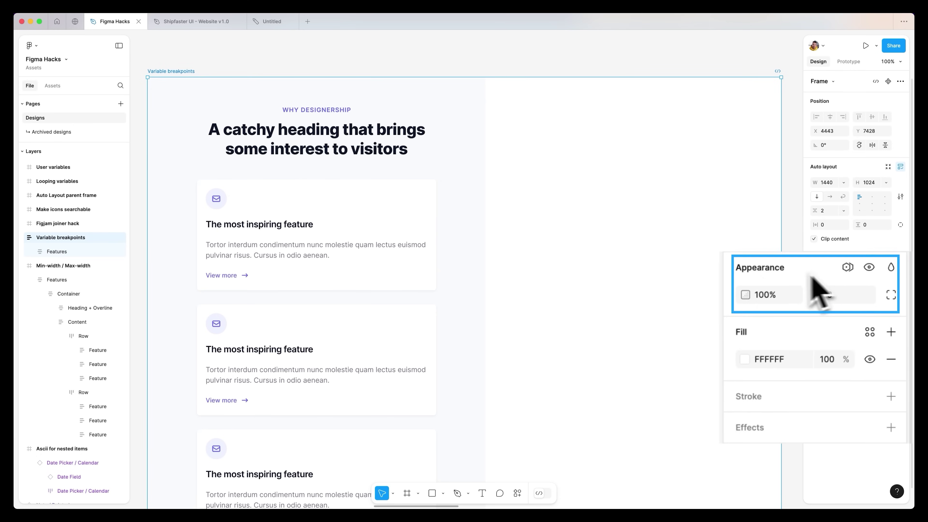
{"action": "left_click", "coordinate": [848, 270]}
{"action": "mouse_move", "coordinate": [845, 315]}
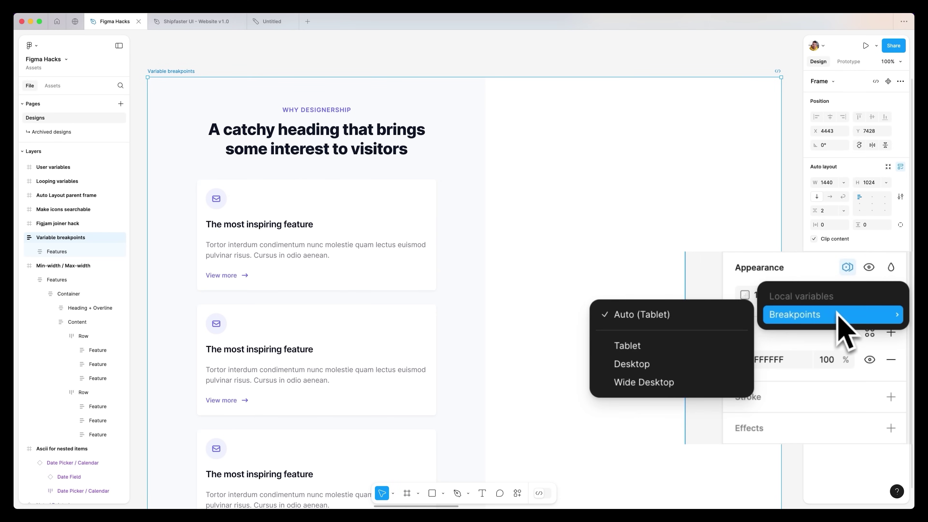
{"action": "left_click", "coordinate": [703, 346]}
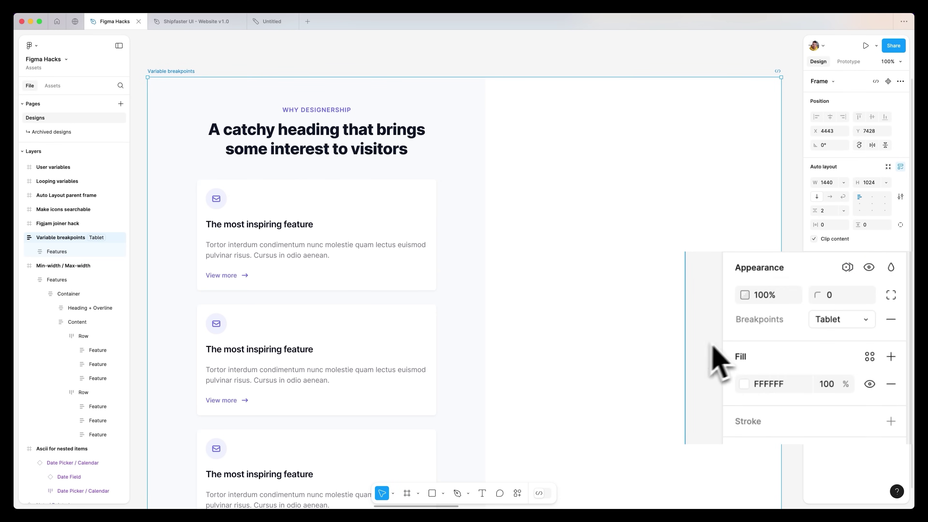
{"action": "left_click", "coordinate": [840, 320]}
{"action": "left_click", "coordinate": [848, 351]}
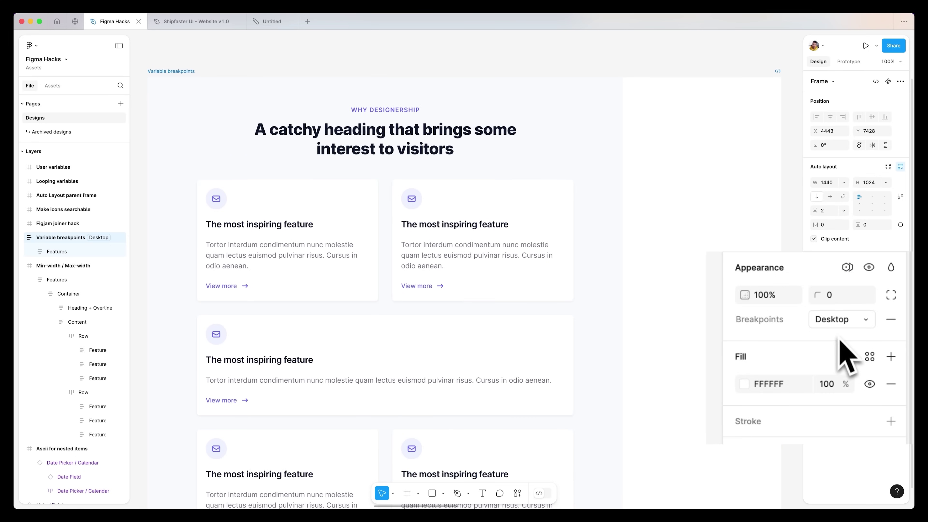
{"action": "left_click", "coordinate": [841, 322]}
{"action": "left_click", "coordinate": [848, 335]}
Cycle the frame back through Tablet and Desktop, settling on Wide Desktop with three-column cards
{"action": "left_click", "coordinate": [847, 321]}
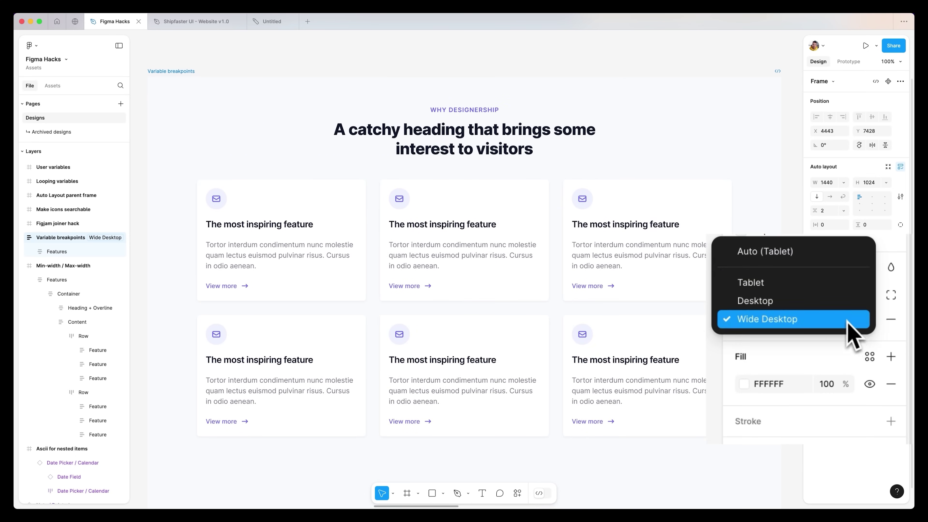
{"action": "left_click", "coordinate": [840, 283]}
{"action": "left_click", "coordinate": [846, 319]}
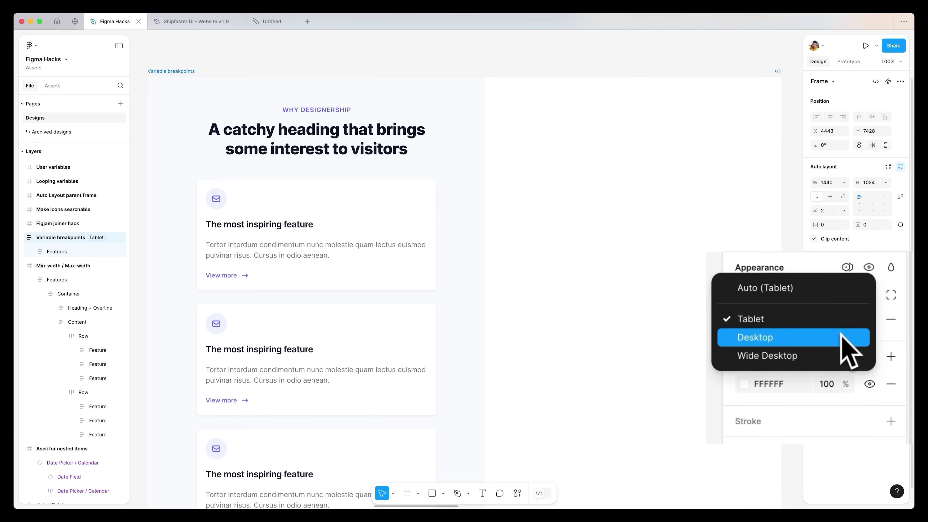
{"action": "left_click", "coordinate": [850, 338]}
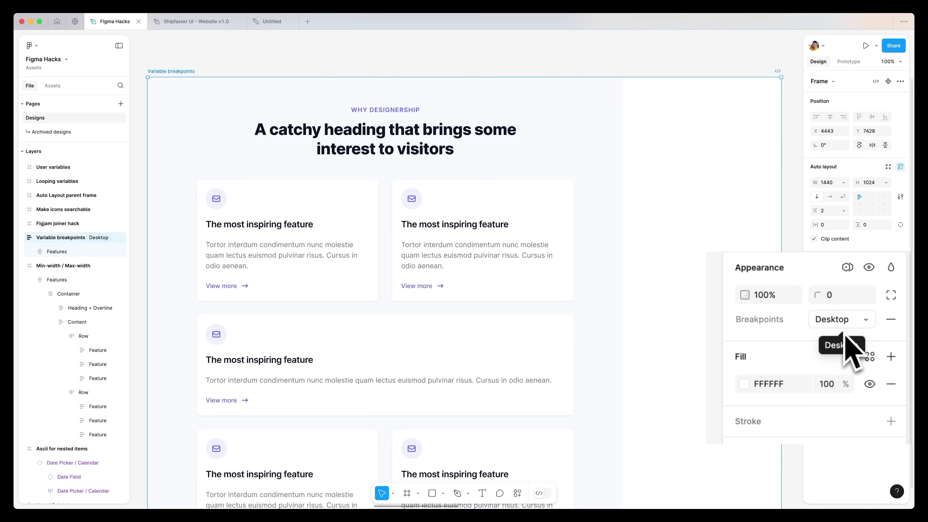
{"action": "left_click", "coordinate": [843, 331]}
{"action": "left_click", "coordinate": [840, 336]}
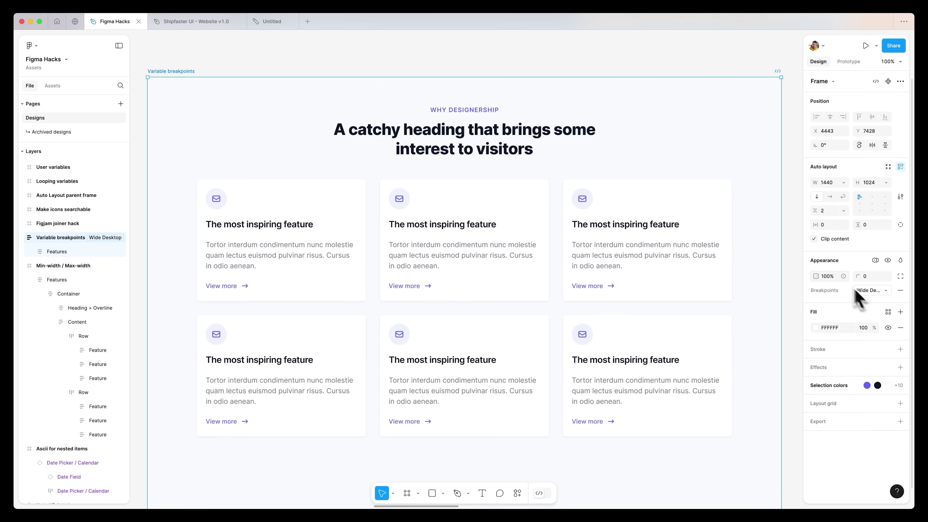
{"action": "left_click", "coordinate": [729, 65]}
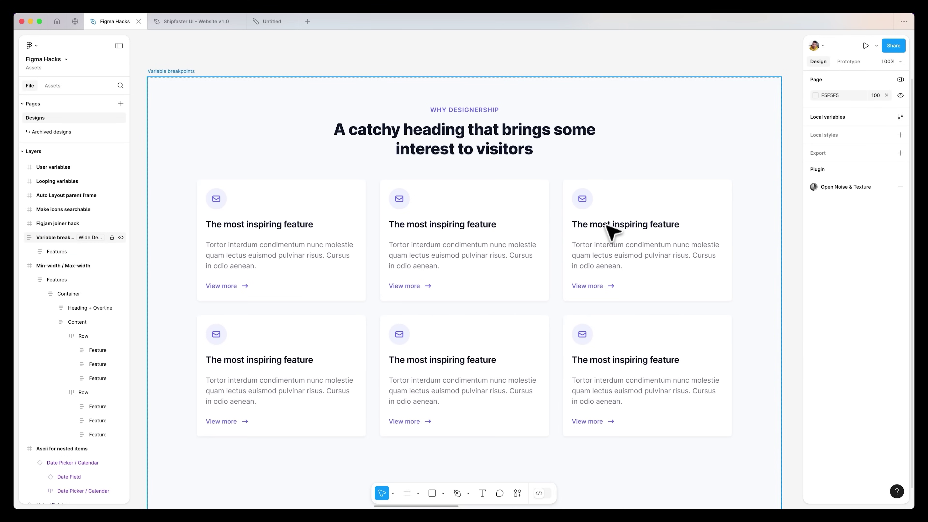
{"action": "scroll", "coordinate": [612, 231], "scroll_direction": "right", "scroll_amount": 10}
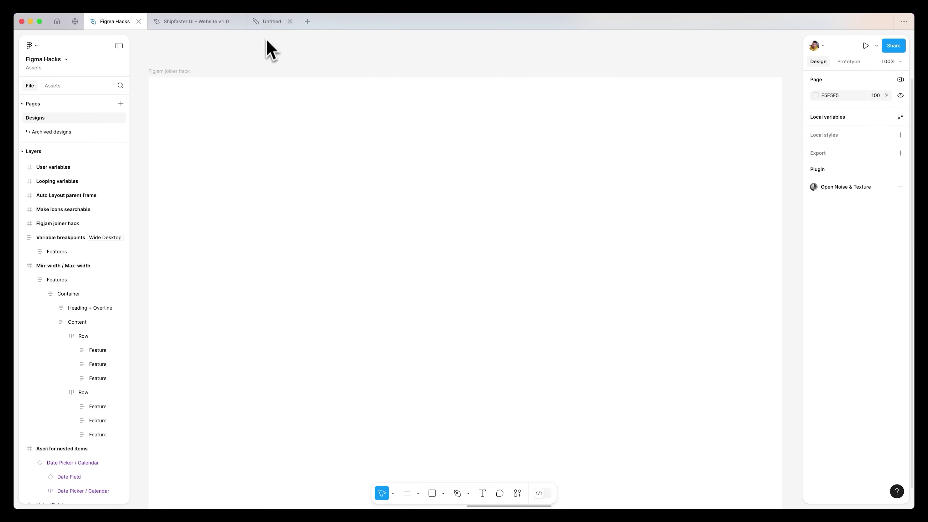
On the Untitled FigJam board, draw an elbow connector that bends downward and ends in an arrowhead
{"action": "left_click", "coordinate": [271, 21]}
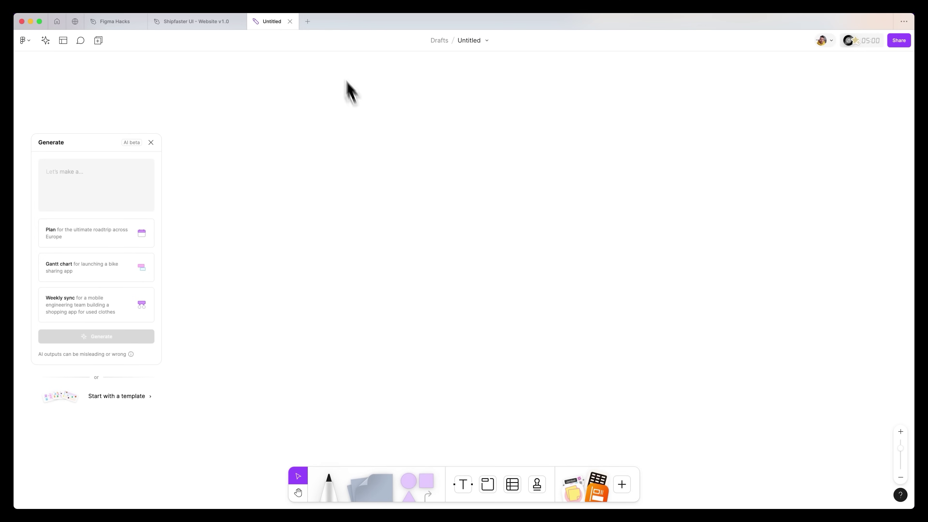
{"action": "left_click", "coordinate": [307, 22]}
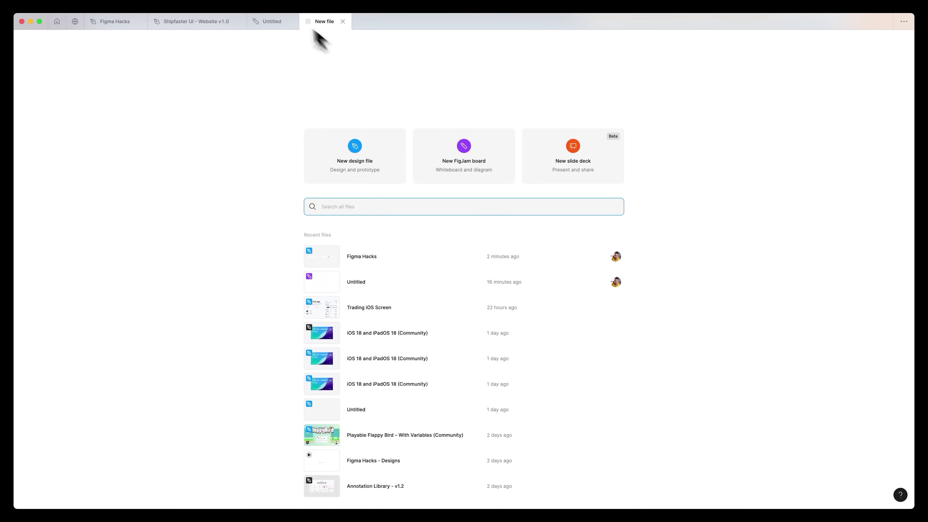
{"action": "left_click", "coordinate": [272, 22]}
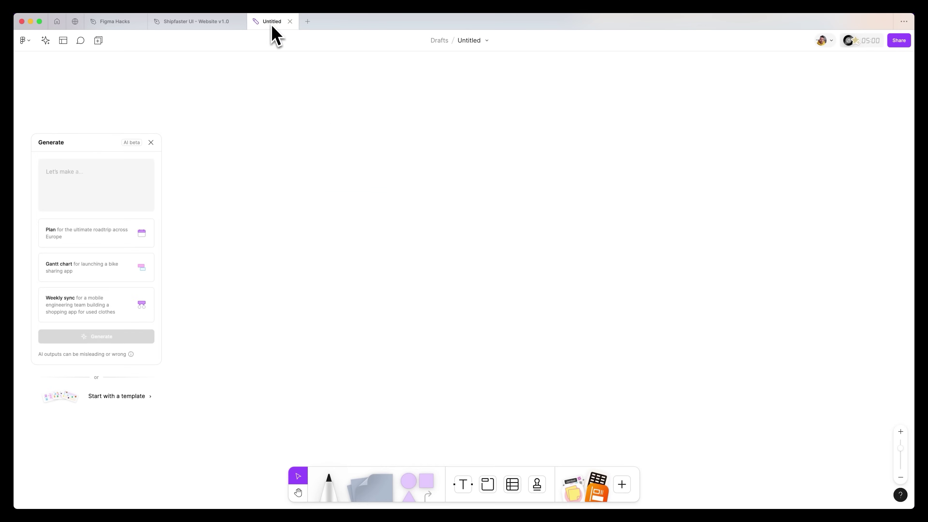
{"action": "left_click", "coordinate": [430, 501]}
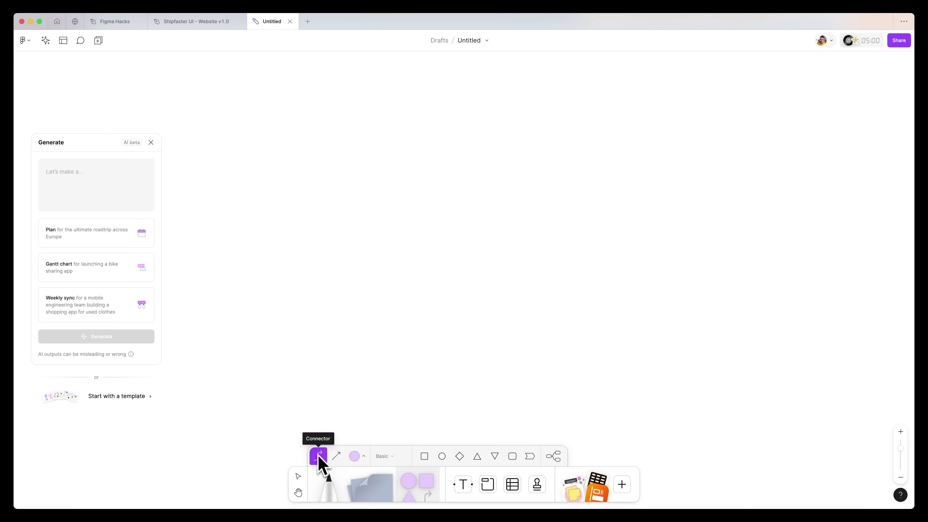
{"action": "left_click_drag", "start_coordinate": [372, 146], "coordinate": [528, 301]}
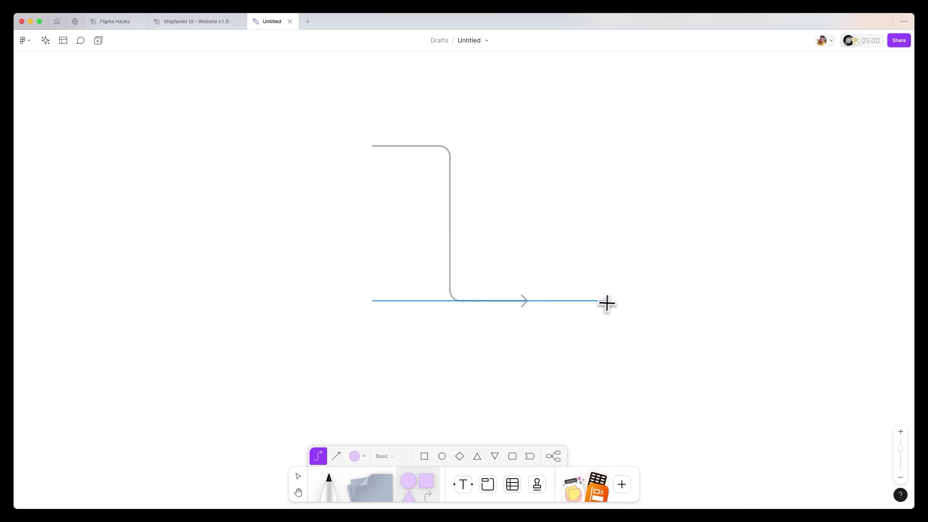
{"action": "left_click_drag", "start_coordinate": [605, 301], "coordinate": [576, 270]}
{"action": "key", "text": "Escape"}
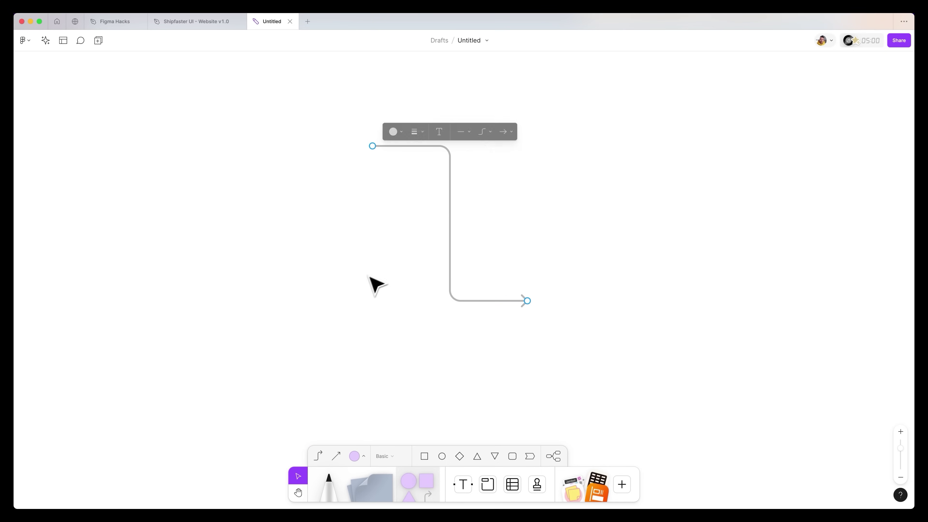
In Figma Hacks, move the connector out, straighten it, and attach its end to Make icons searchable
{"action": "left_click", "coordinate": [123, 27]}
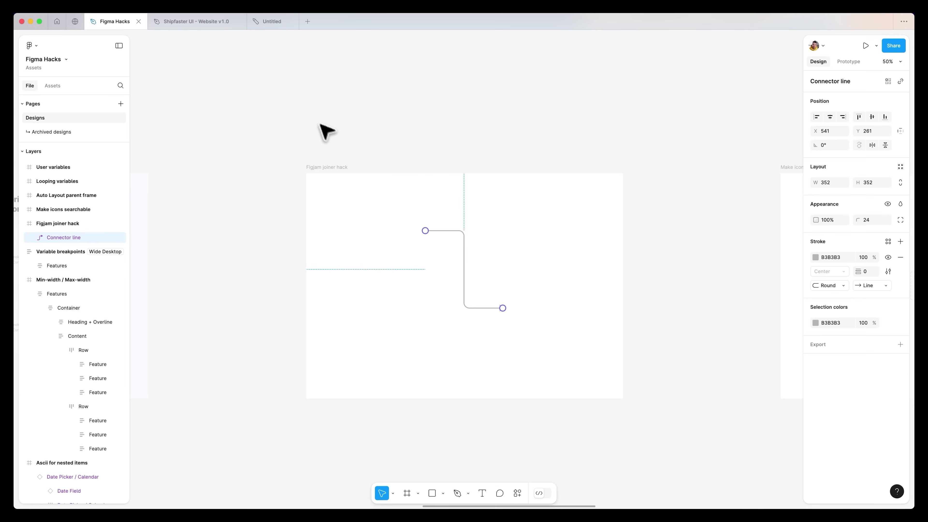
{"action": "left_click_drag", "start_coordinate": [462, 248], "coordinate": [667, 307]}
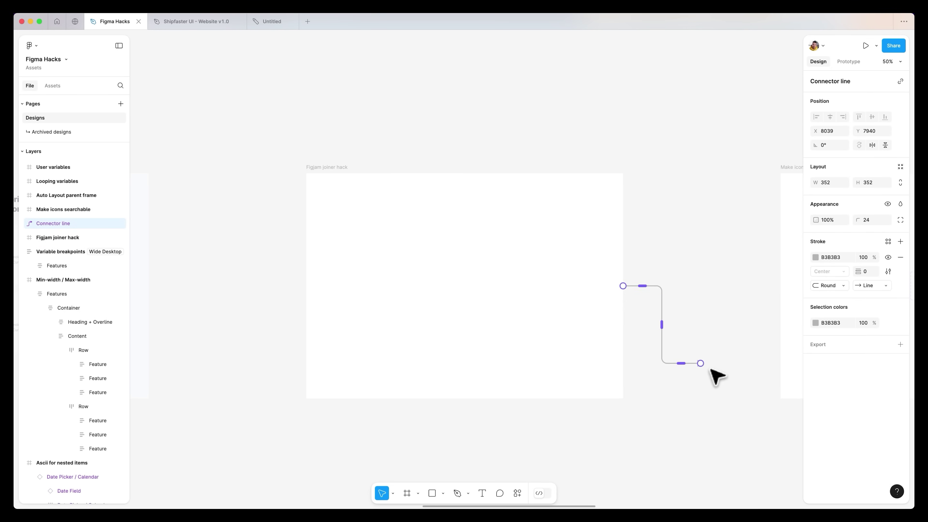
{"action": "left_click_drag", "start_coordinate": [700, 364], "coordinate": [782, 289]}
{"action": "left_click", "coordinate": [756, 325]}
{"action": "scroll", "coordinate": [584, 319], "scroll_direction": "right", "scroll_amount": 8}
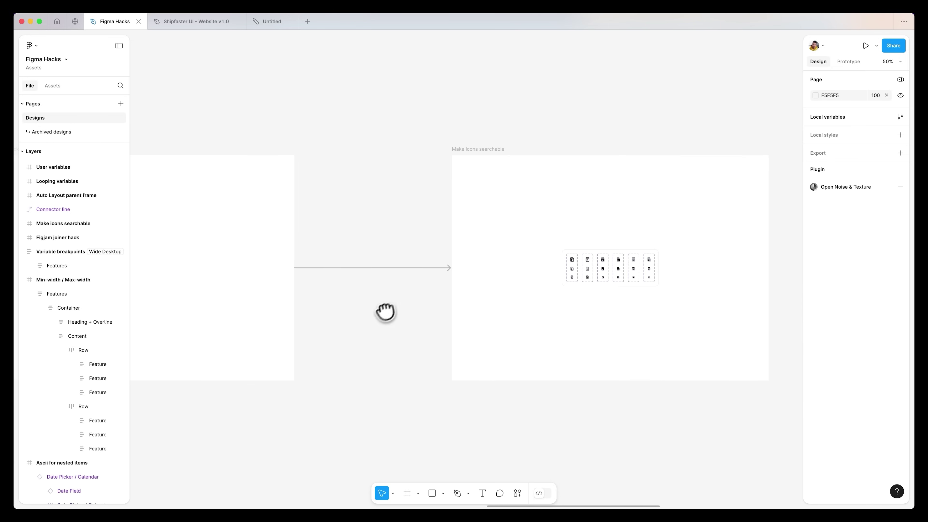
Move the Make icons searchable and Figjam joiner hack frames to show the connector rerouting
{"action": "left_click", "coordinate": [498, 141]}
{"action": "mouse_move", "coordinate": [498, 143]}
{"action": "left_mouse_down"}
{"action": "mouse_move", "coordinate": [427, 101]}
{"action": "mouse_move", "coordinate": [409, 202]}
{"action": "mouse_move", "coordinate": [451, 87]}
{"action": "mouse_move", "coordinate": [475, 150]}
{"action": "mouse_move", "coordinate": [489, 152]}
{"action": "left_mouse_up"}
{"action": "key", "text": "Escape"}
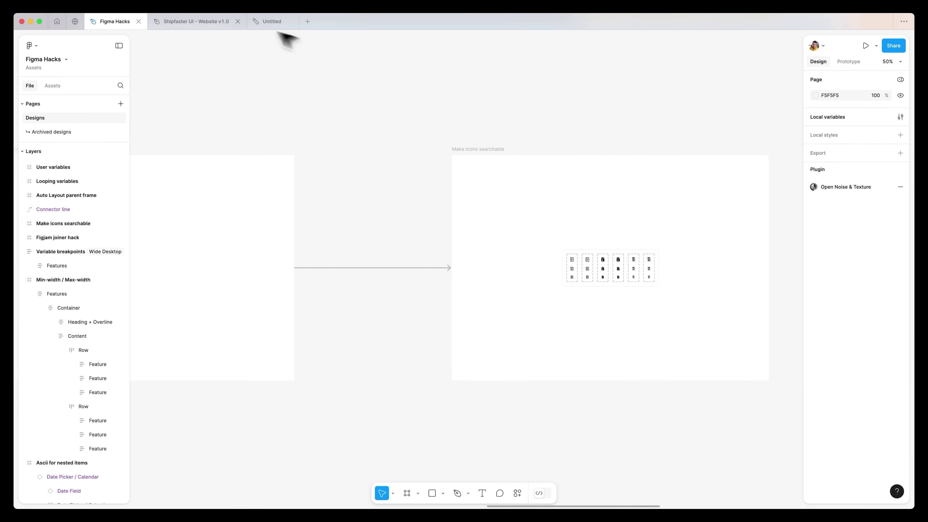
{"action": "left_click", "coordinate": [271, 22]}
{"action": "left_click", "coordinate": [124, 21]}
{"action": "scroll", "coordinate": [434, 131], "scroll_direction": "left", "scroll_amount": 5}
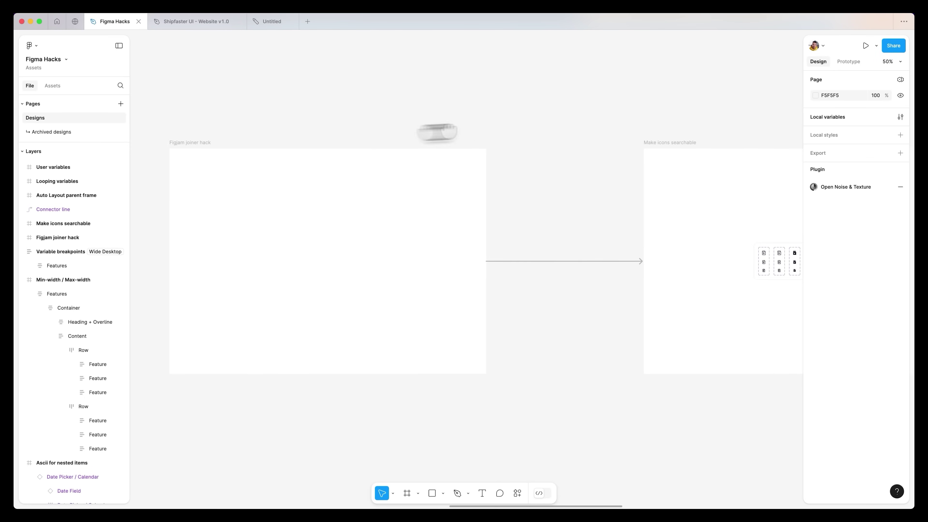
{"action": "left_click", "coordinate": [332, 143]}
{"action": "mouse_move", "coordinate": [185, 142]}
{"action": "left_mouse_down"}
{"action": "mouse_move", "coordinate": [150, 216]}
{"action": "mouse_move", "coordinate": [207, 128]}
{"action": "mouse_move", "coordinate": [185, 142]}
{"action": "left_mouse_up"}
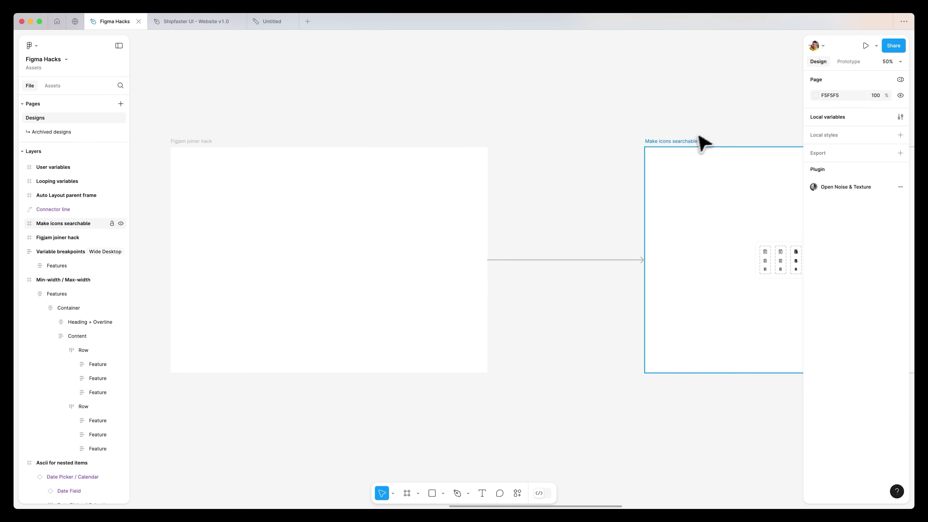
{"action": "left_click_drag", "start_coordinate": [700, 141], "coordinate": [665, 164]}
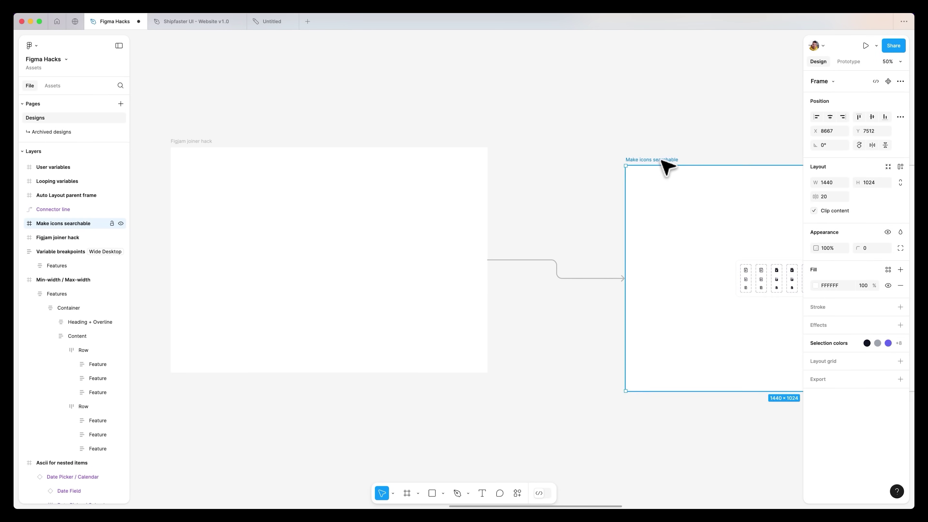
{"action": "key", "text": "Escape"}
{"action": "scroll", "coordinate": [607, 97], "scroll_direction": "right", "scroll_amount": 10}
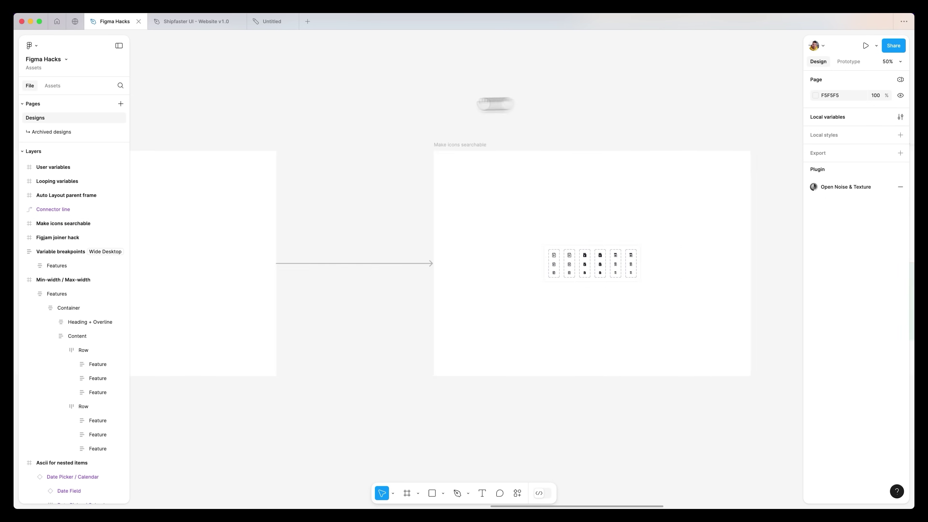
Zoom to 100% on the Make icons searchable frame and inspect the Audio Book icon variant set
{"action": "key", "text": "shift+0"}
{"action": "mouse_move", "coordinate": [462, 92]}
{"action": "left_mouse_down"}
{"action": "mouse_move", "coordinate": [442, 89]}
{"action": "mouse_move", "coordinate": [456, 94]}
{"action": "left_mouse_up"}
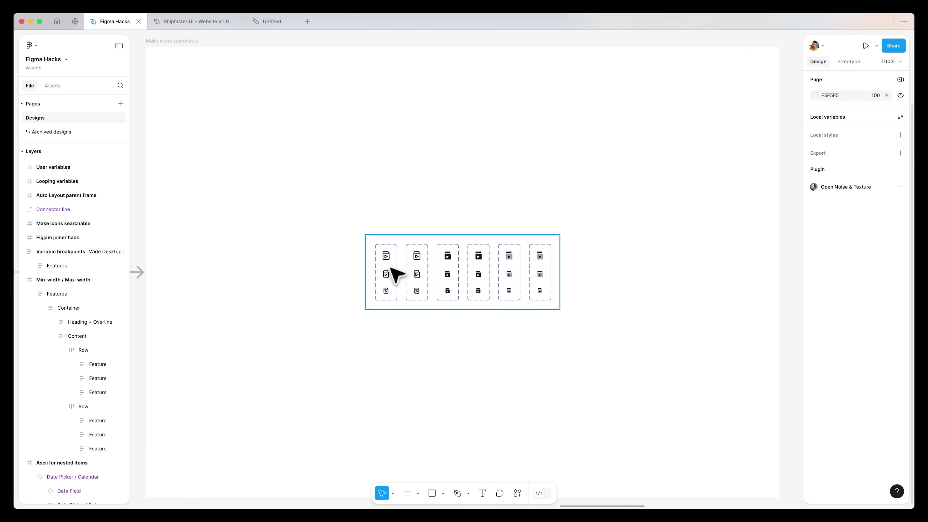
{"action": "double_click", "coordinate": [396, 274]}
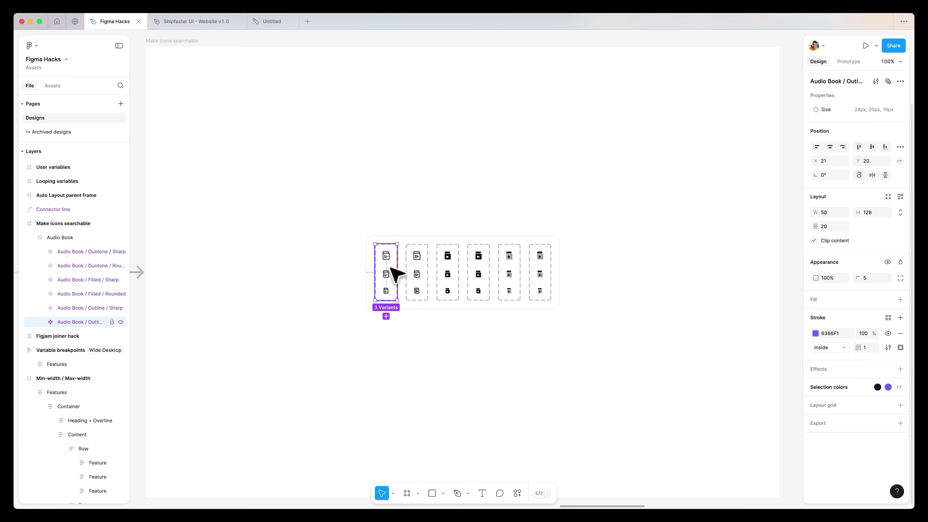
{"action": "left_click", "coordinate": [435, 172]}
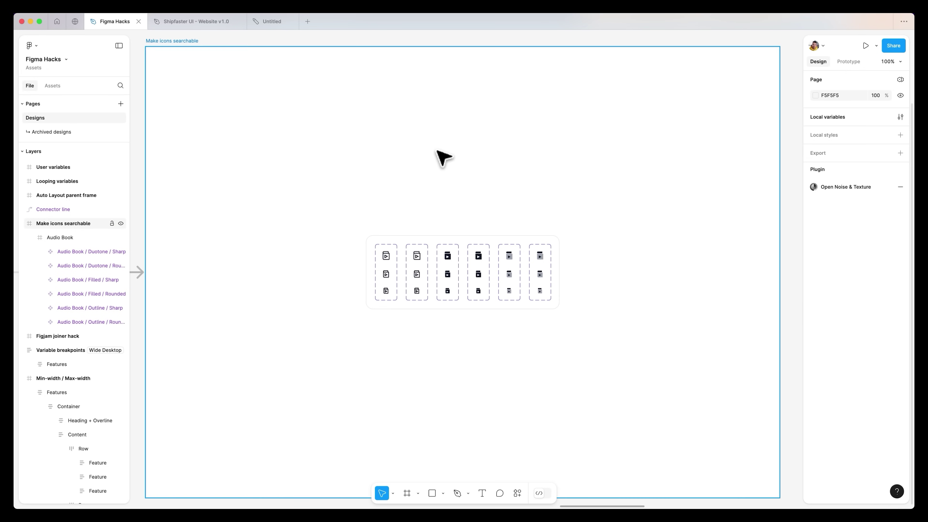
Search the file's assets for 'audi', then 'ms', and select the Audio Book / Outline / Rounded set
{"action": "key", "text": "super+k"}
{"action": "left_click", "coordinate": [403, 349]}
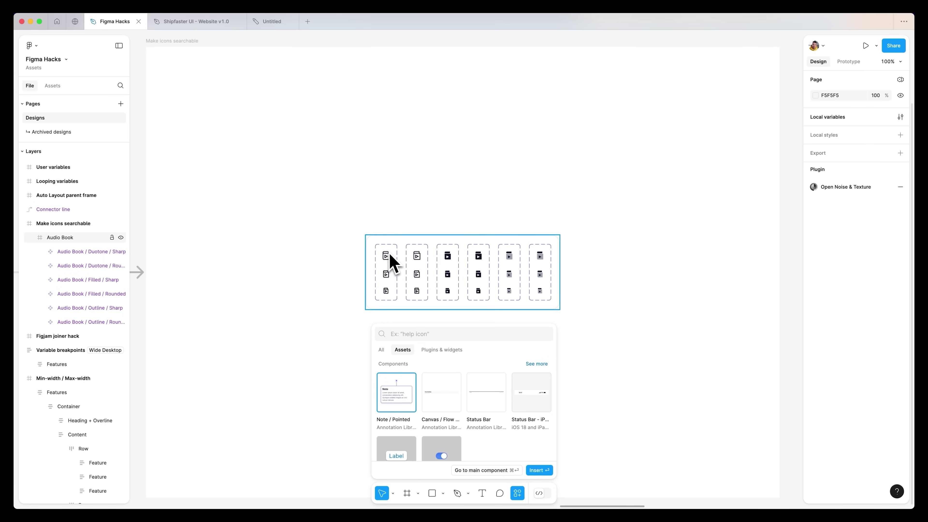
{"action": "type", "text": "audi"}
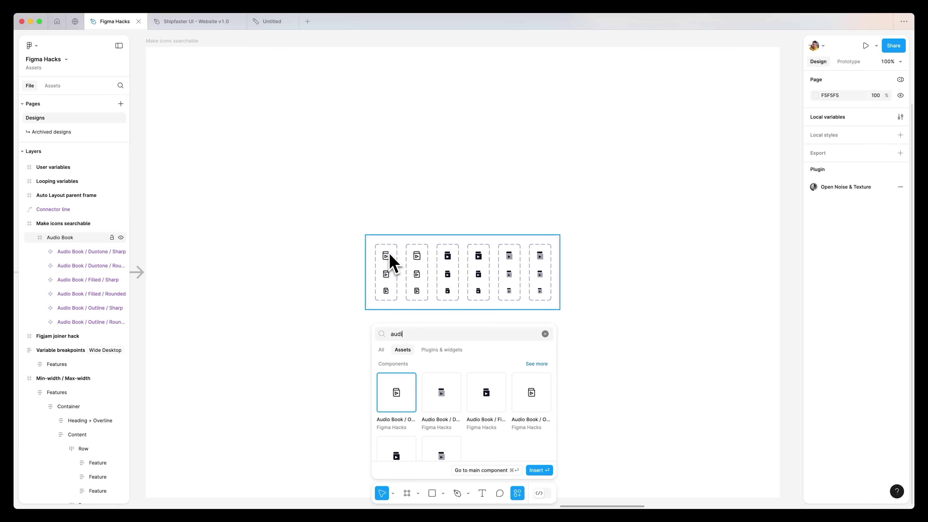
{"action": "scroll", "coordinate": [417, 415], "scroll_direction": "down", "scroll_amount": 1}
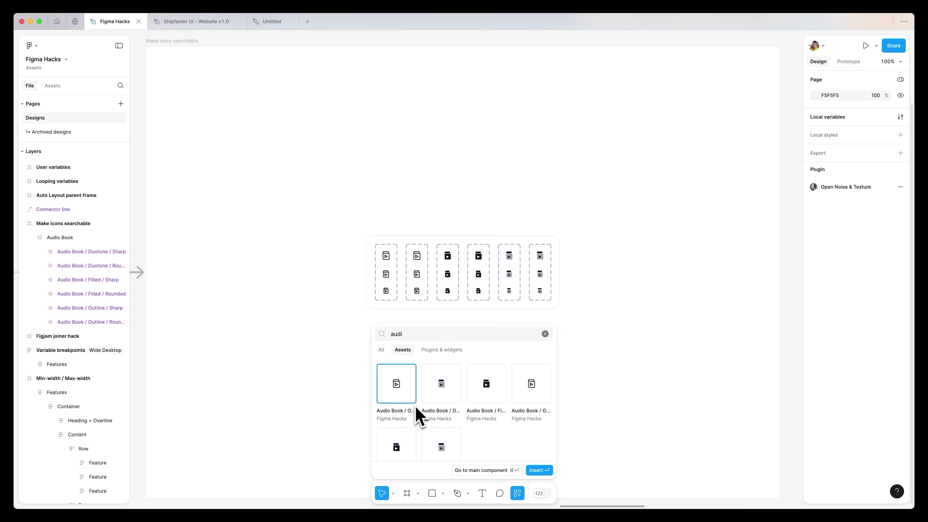
{"action": "key", "text": "BackSpace"}
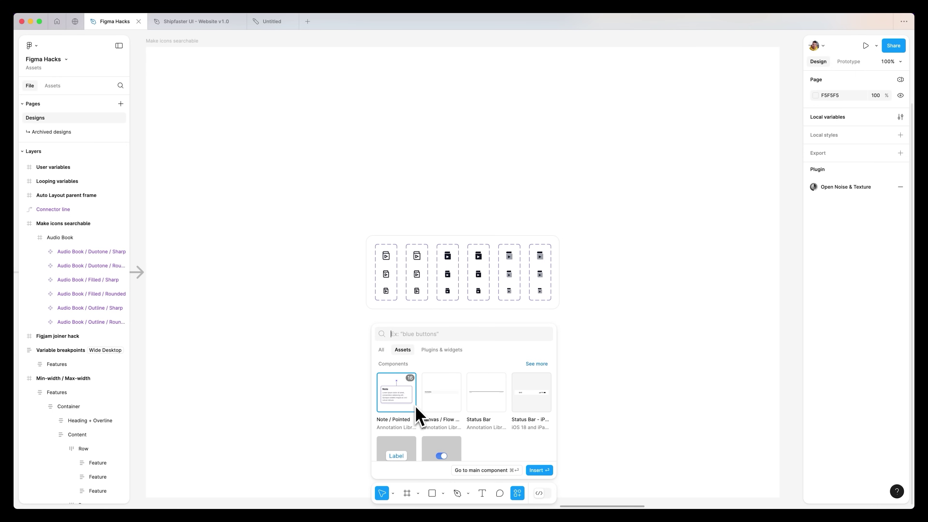
{"action": "type", "text": "ms"}
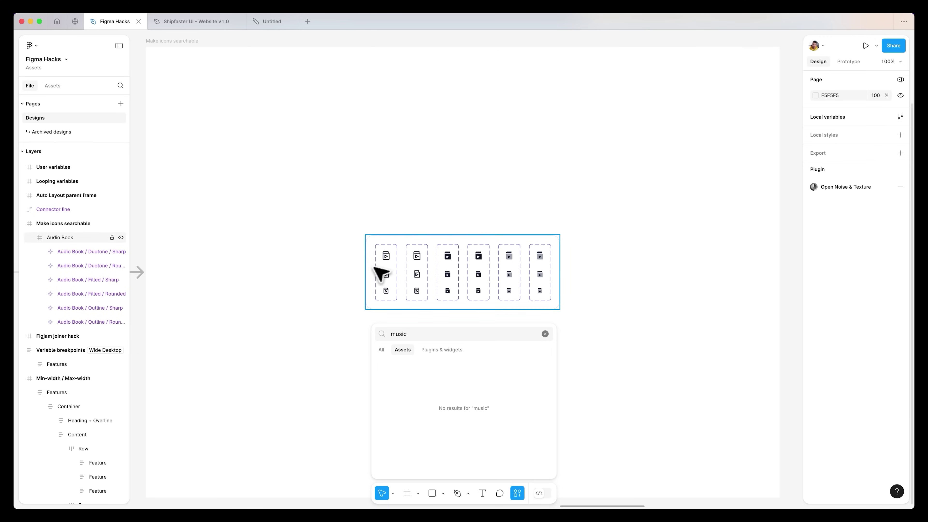
{"action": "left_click", "coordinate": [384, 266]}
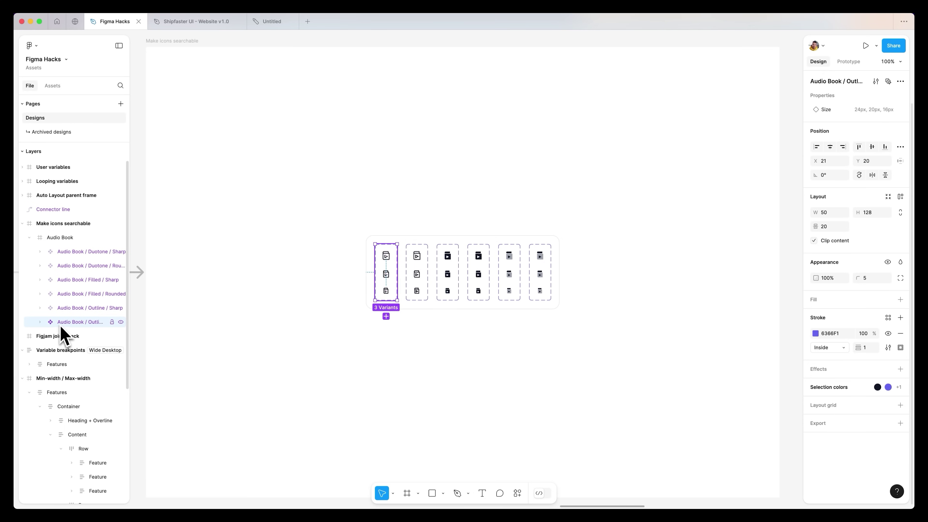
Replace the Audio Book component's description with 'music'
{"action": "left_click", "coordinate": [877, 86]}
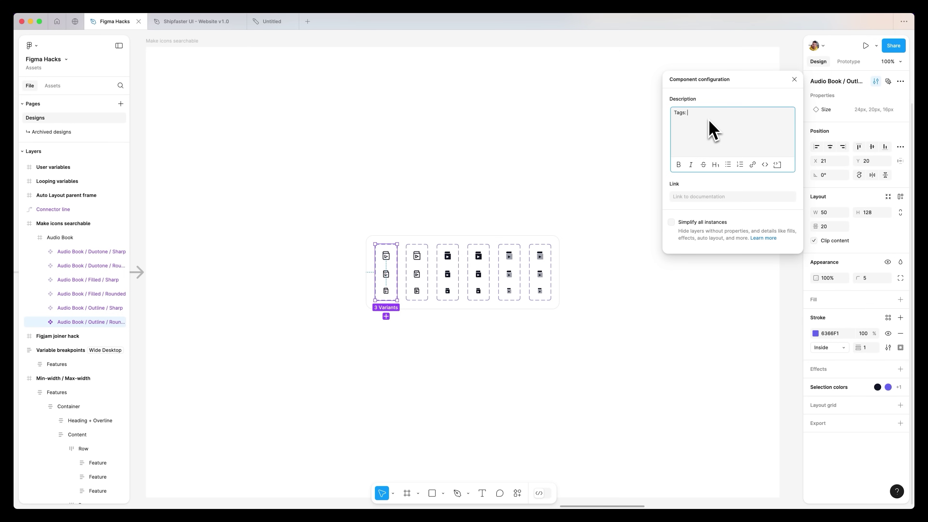
{"action": "key", "text": "super+a"}
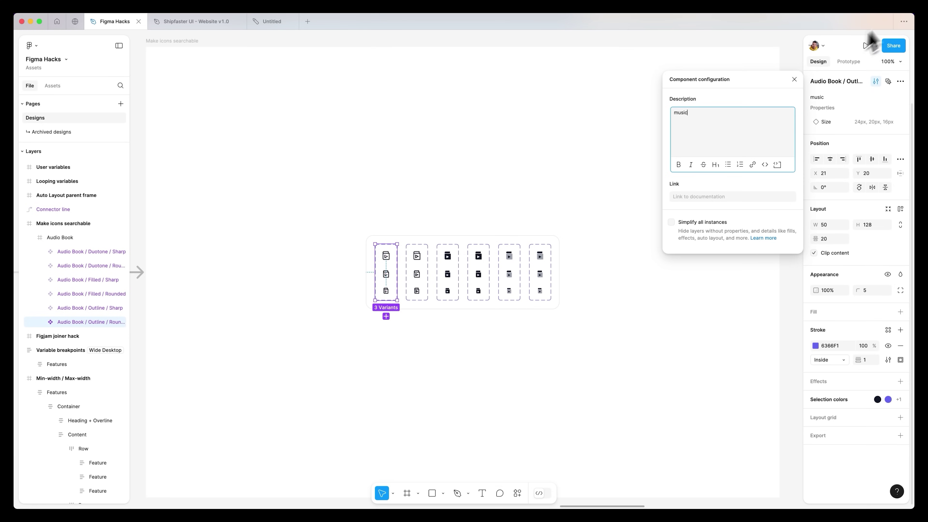
{"action": "left_click", "coordinate": [794, 79]}
{"action": "left_click", "coordinate": [676, 117]}
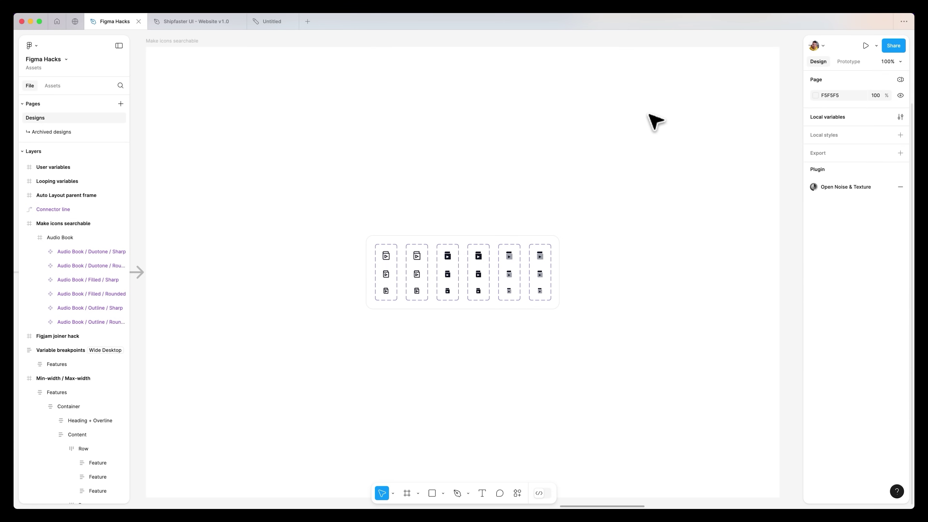
Search the file's assets for music to confirm Audio Book now appears
{"action": "key", "text": "super+k"}
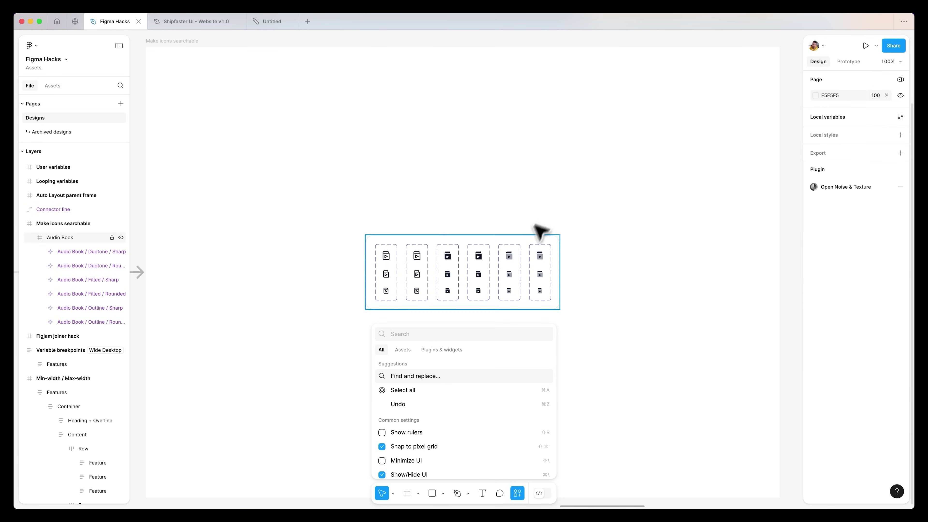
{"action": "left_click", "coordinate": [404, 352]}
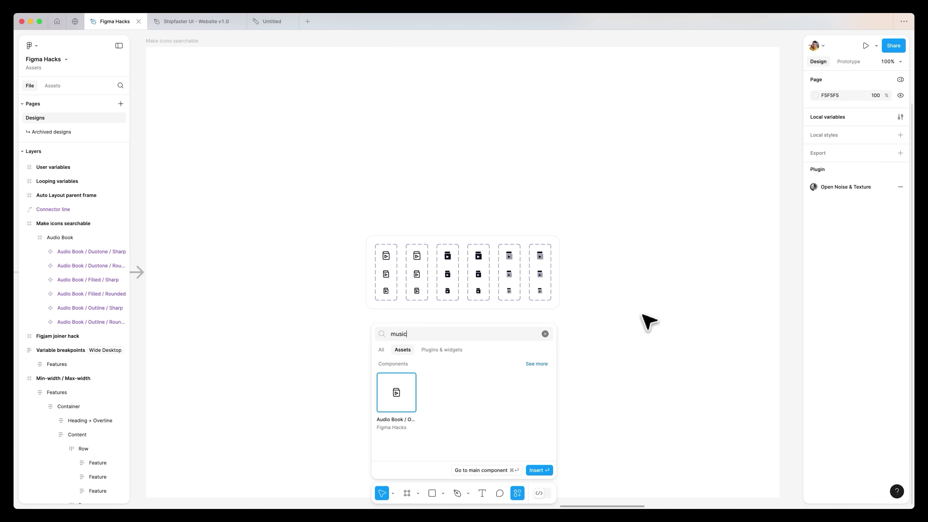
{"action": "key", "text": "Escape"}
{"action": "key", "text": "shift+n"}
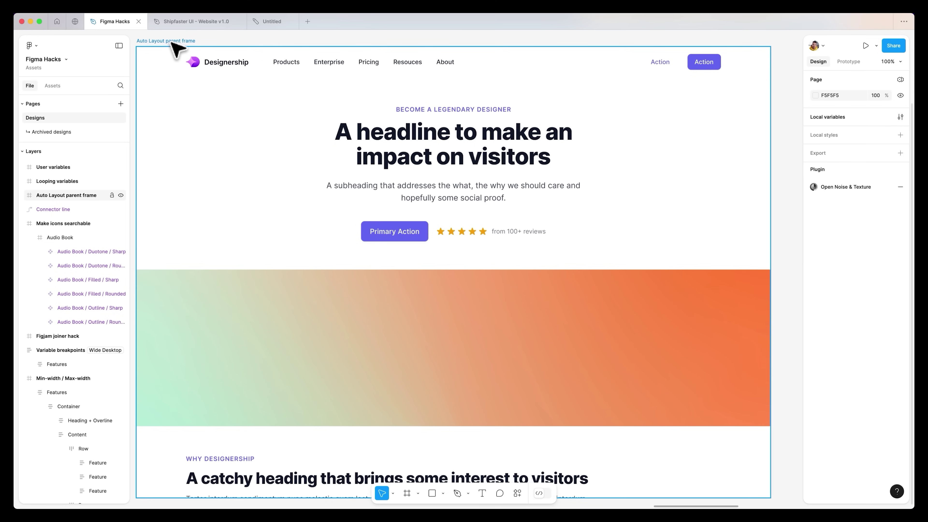
Select the Features, Header and Hero sections, drag Hero lower, then add auto layout to the parent frame
{"action": "left_click", "coordinate": [203, 69]}
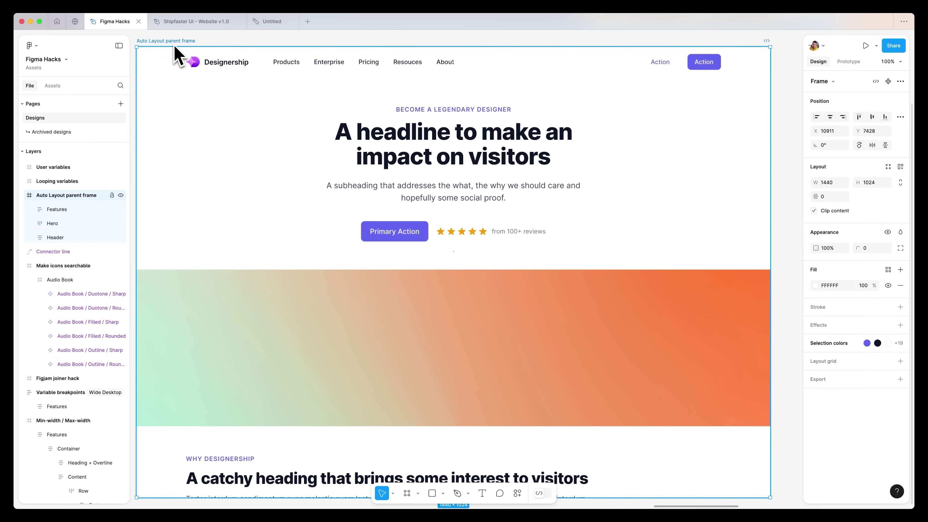
{"action": "left_click", "coordinate": [72, 210]}
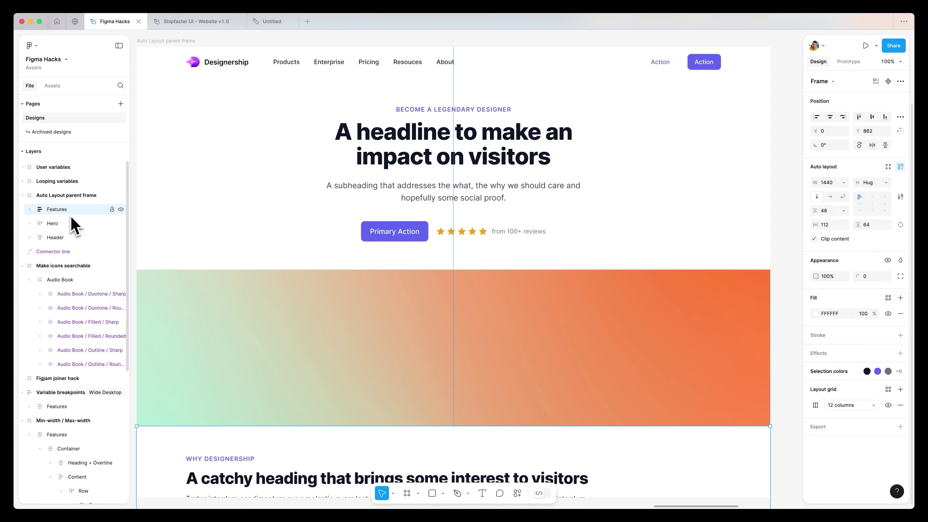
{"action": "left_click", "coordinate": [72, 237]}
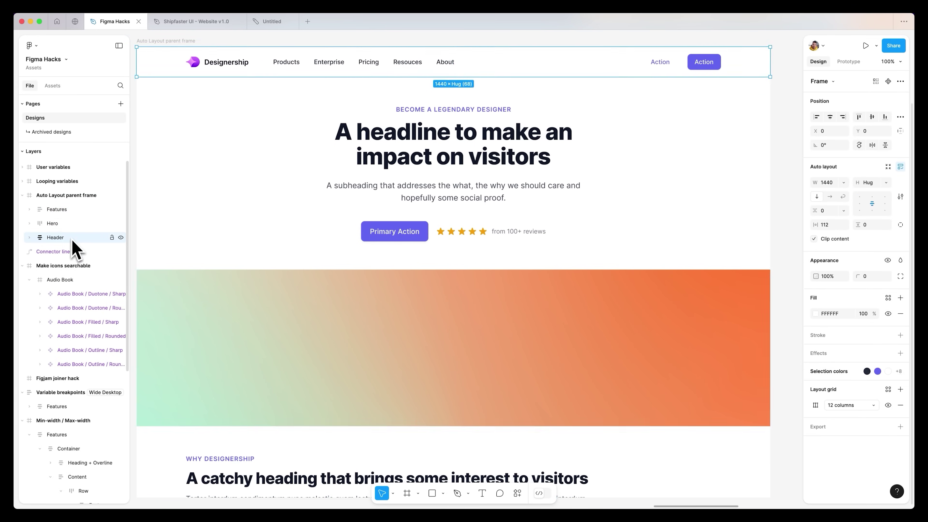
{"action": "left_click", "coordinate": [69, 211]}
{"action": "left_click_drag", "start_coordinate": [322, 175], "coordinate": [311, 218]}
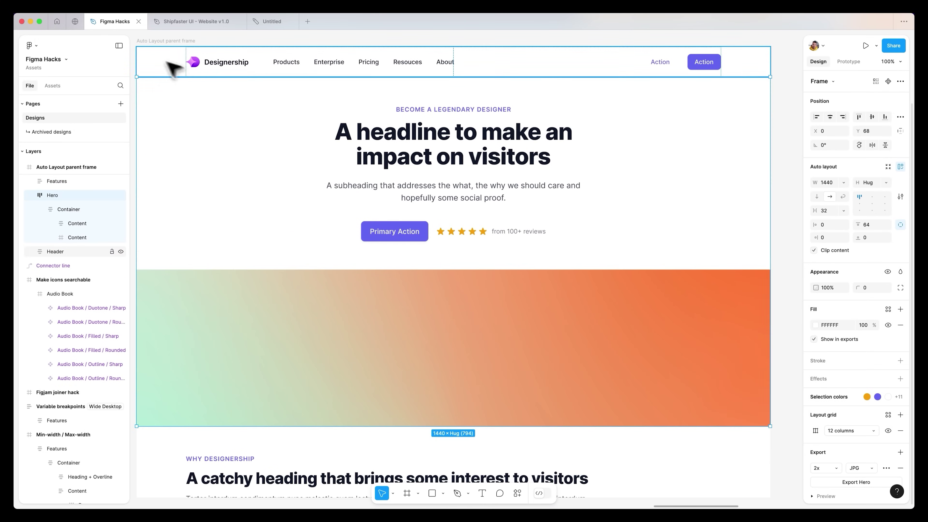
{"action": "left_click", "coordinate": [144, 46]}
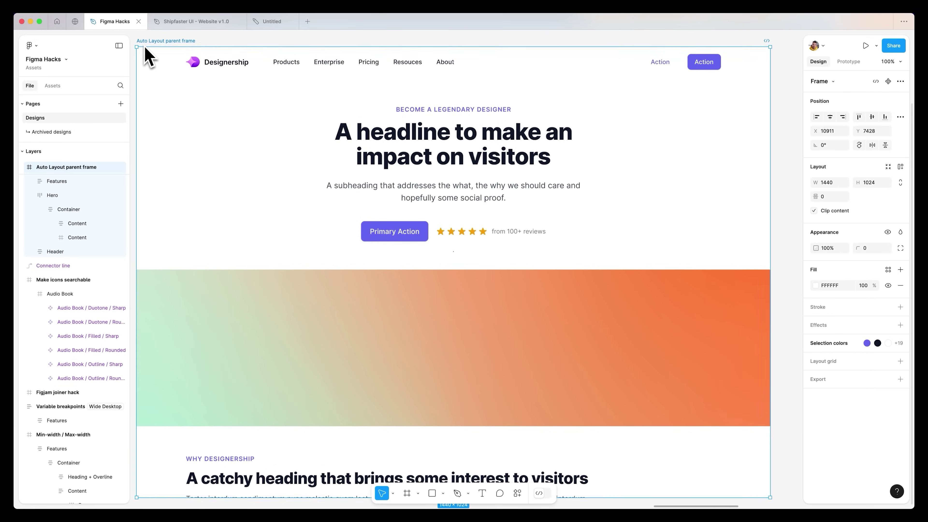
{"action": "key", "text": "shift+a"}
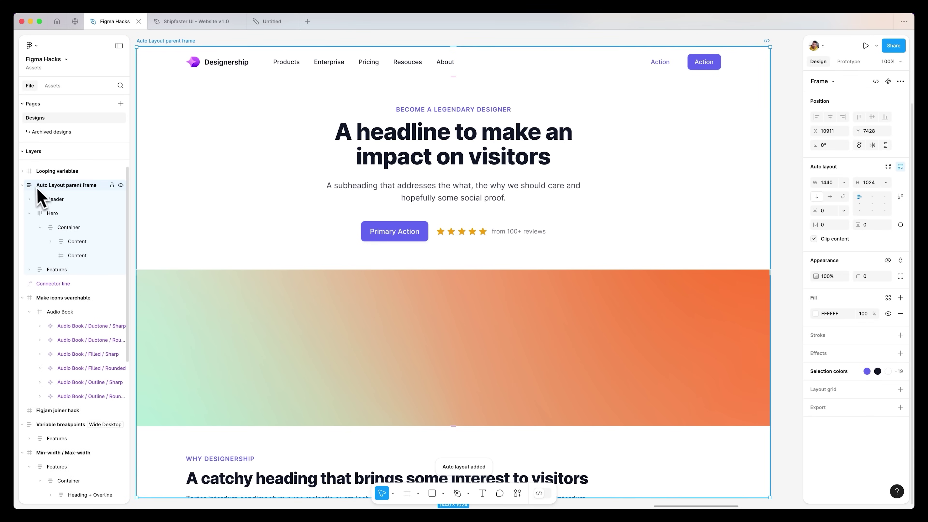
Move Hero above Header with the arrow keys, and test moving Features and Header up and back
{"action": "left_click", "coordinate": [50, 214]}
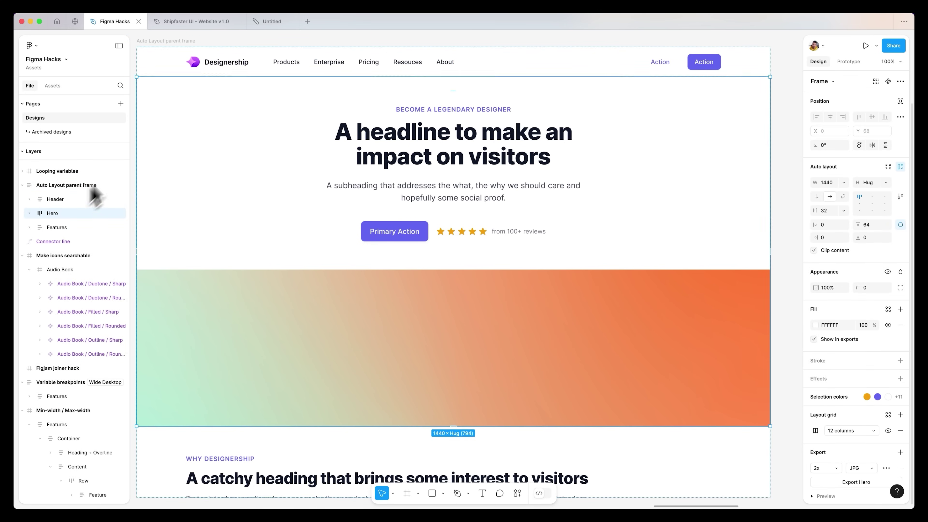
{"action": "key", "text": "Up"}
{"action": "left_click", "coordinate": [61, 228]}
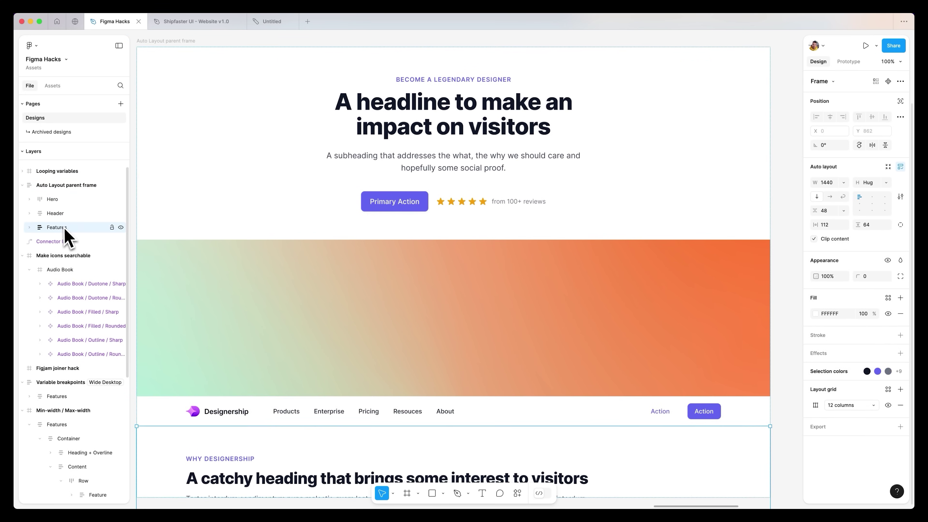
{"action": "key", "text": "Up"}
{"action": "key", "text": "Down"}
{"action": "key", "text": "Up"}
{"action": "key", "text": "Down"}
{"action": "left_click", "coordinate": [60, 213]}
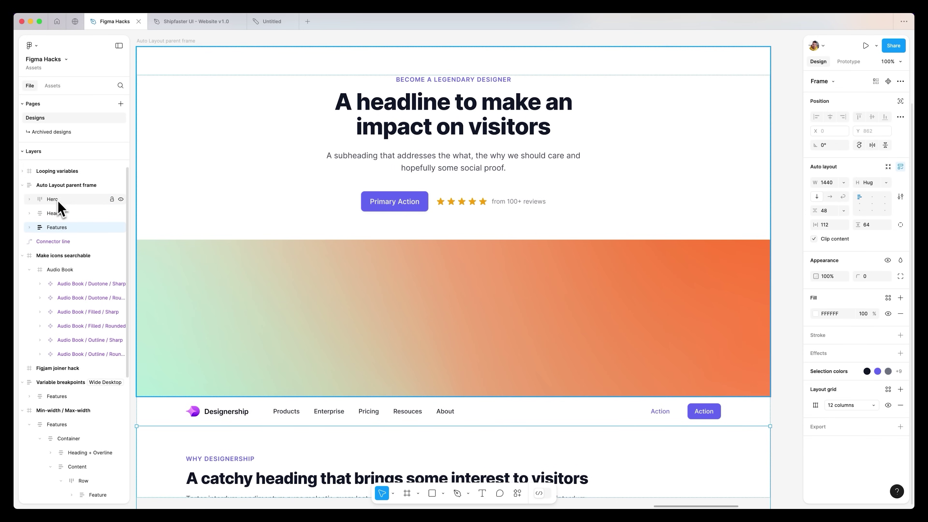
{"action": "key", "text": "Up"}
{"action": "key", "text": "Down"}
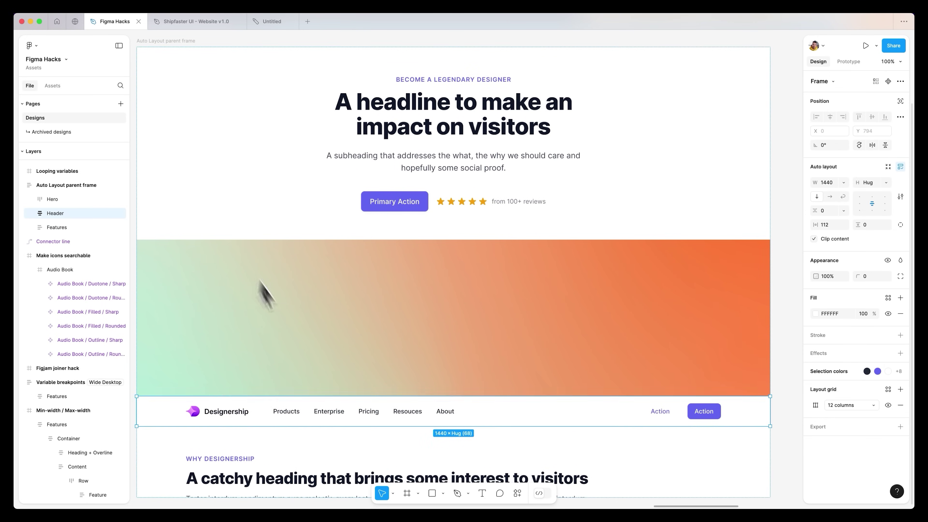
Nudge Features up and back down, then move Header to the top above Hero
{"action": "left_click", "coordinate": [301, 475]}
{"action": "key", "text": "Up"}
{"action": "key", "text": "Down"}
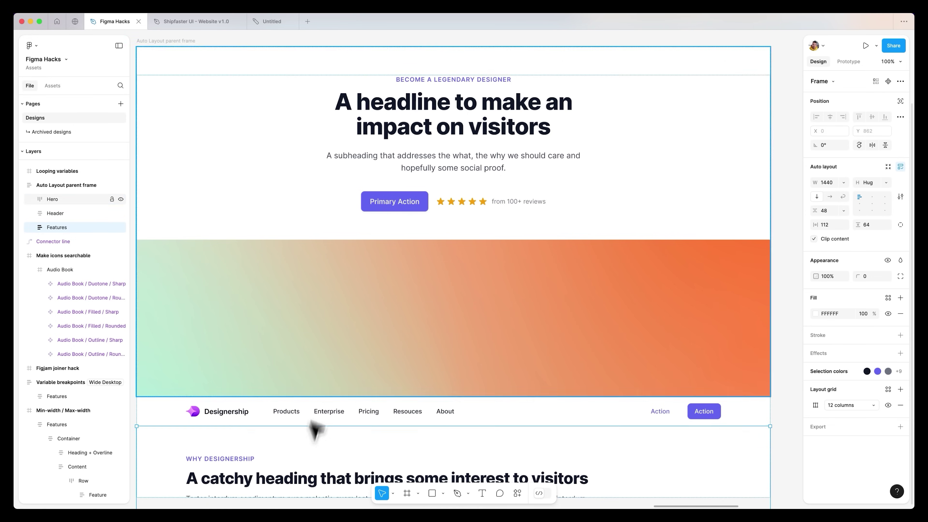
{"action": "left_click", "coordinate": [323, 413]}
{"action": "key", "text": "Up"}
{"action": "left_click", "coordinate": [215, 42]}
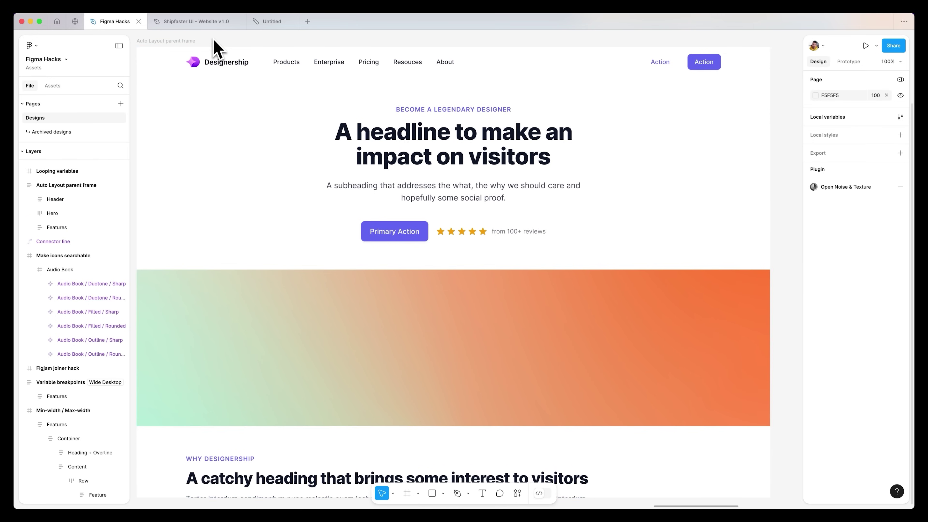
{"action": "scroll", "coordinate": [213, 41], "scroll_direction": "left", "scroll_amount": 1}
{"action": "scroll", "coordinate": [205, 45], "scroll_direction": "left", "scroll_amount": 1}
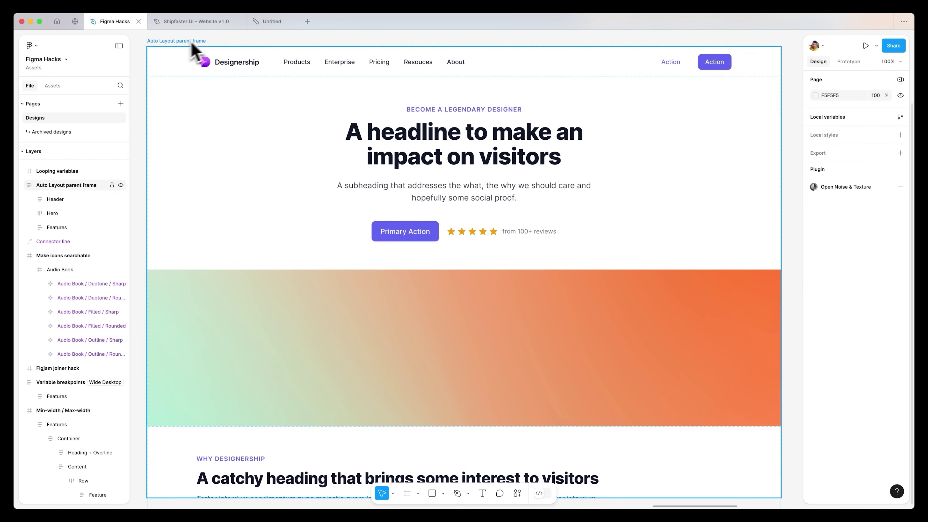
{"action": "left_click", "coordinate": [190, 41]}
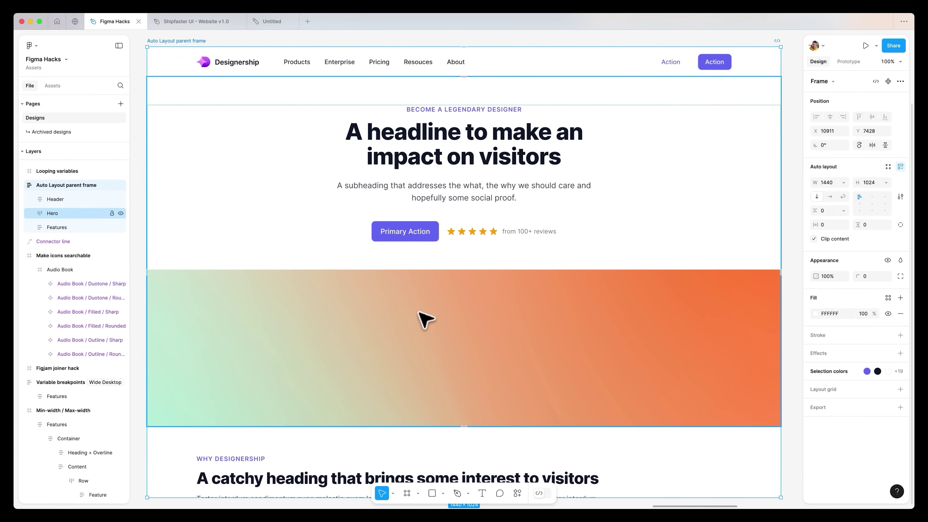
{"action": "scroll", "coordinate": [471, 296], "scroll_direction": "right", "scroll_amount": 10}
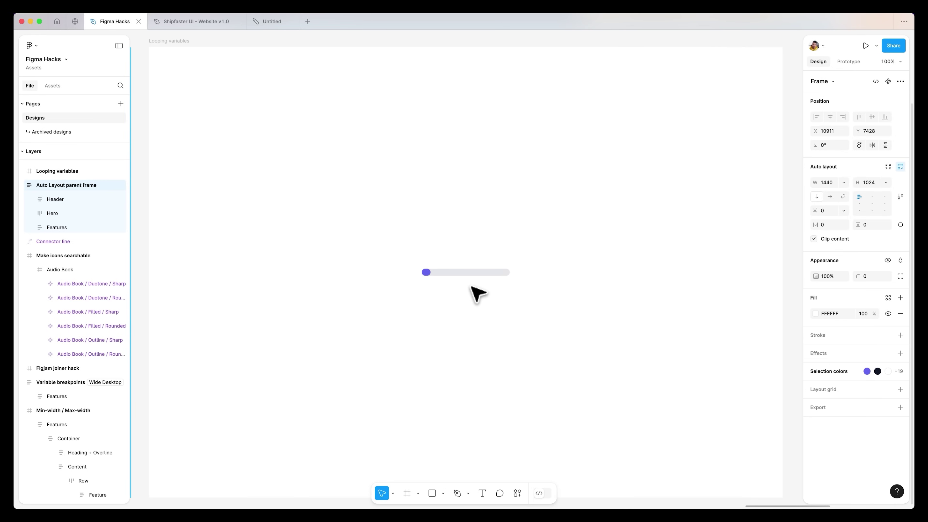
Widen the purple knob rectangle inside the progress bar, then undo it back to 20×16
{"action": "scroll", "coordinate": [418, 230], "scroll_direction": "up", "scroll_amount": 2}
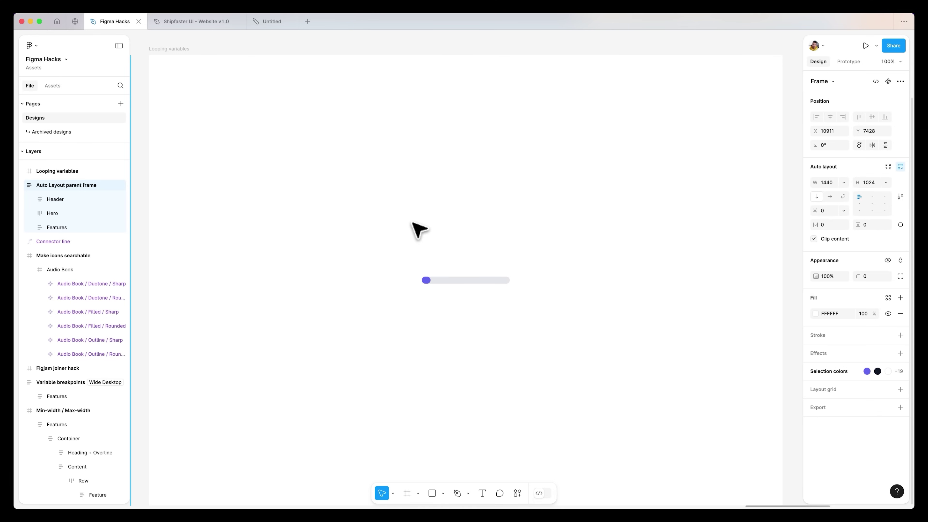
{"action": "double_click", "coordinate": [430, 290]}
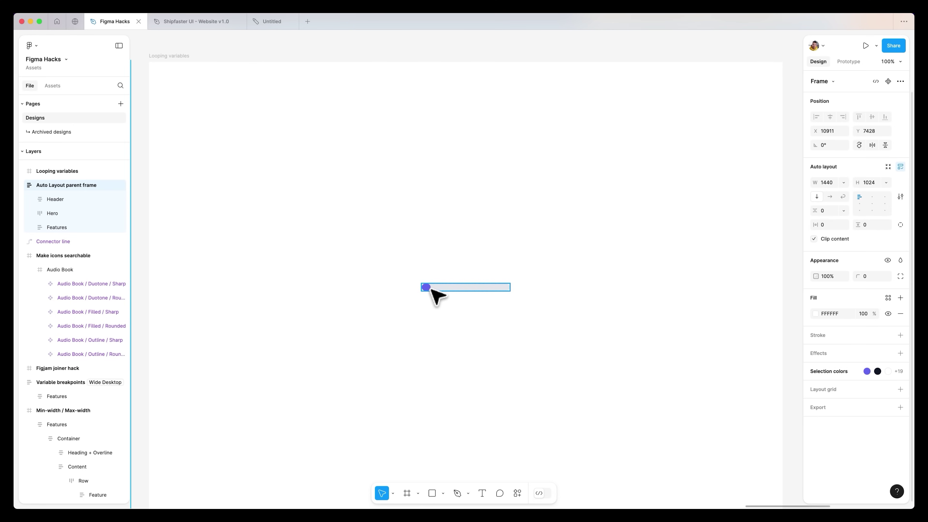
{"action": "double_click", "coordinate": [427, 288]}
{"action": "left_click_drag", "start_coordinate": [431, 288], "coordinate": [510, 291]}
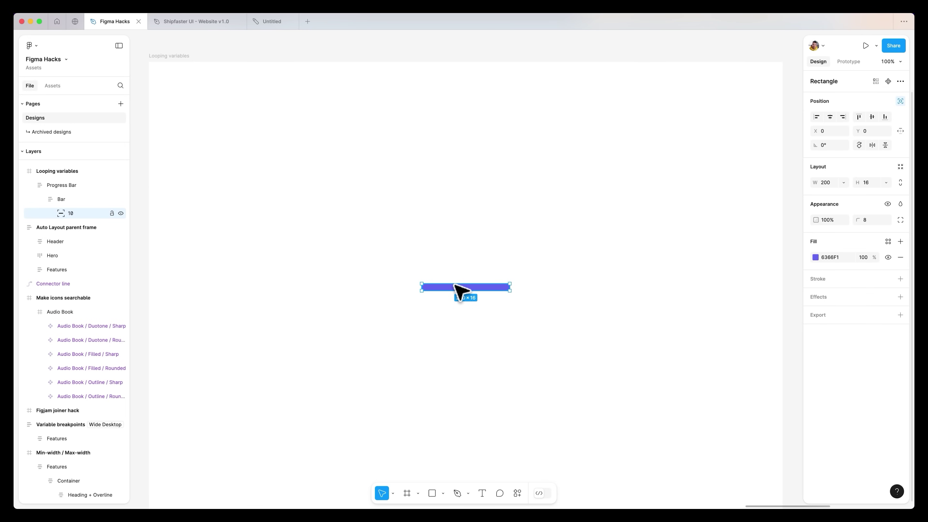
{"action": "key", "text": "super+z"}
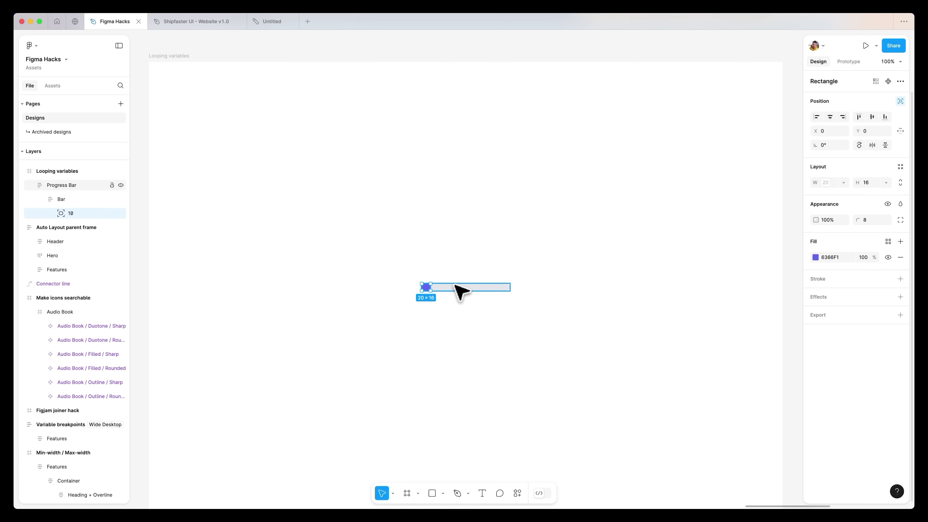
Inspect the 200 × 16 Progress Bar frame and its 20×16 knob rectangle named 10
{"action": "left_click", "coordinate": [460, 291]}
{"action": "scroll", "coordinate": [471, 284], "scroll_direction": "down", "scroll_amount": 1}
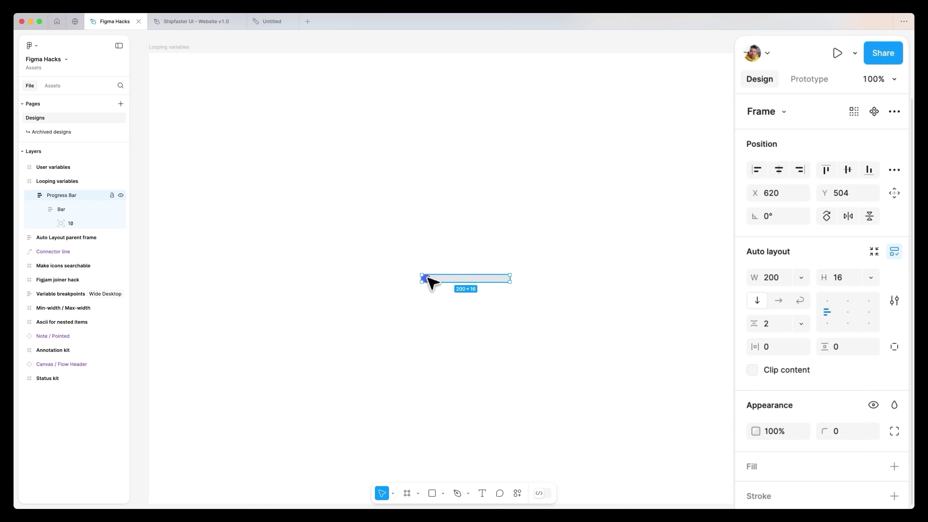
{"action": "left_click", "coordinate": [425, 279]}
{"action": "left_click", "coordinate": [425, 279]}
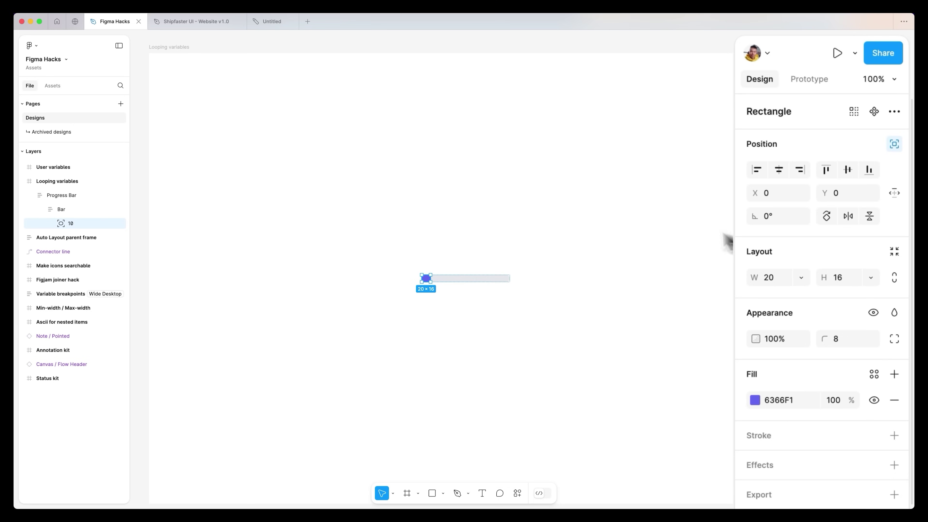
{"action": "left_click", "coordinate": [654, 56]}
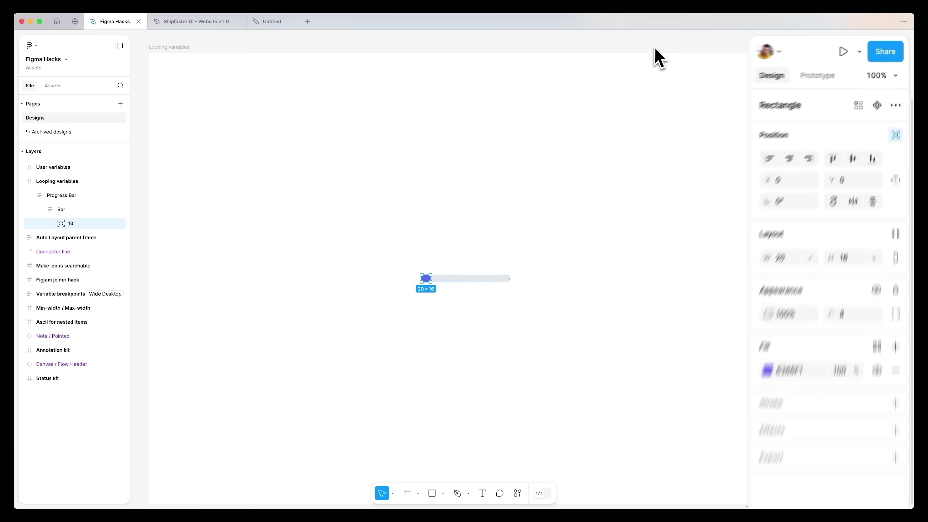
Review the local variables, then set the knob rectangle's fill to the progressBarColor variable
{"action": "left_click", "coordinate": [851, 119]}
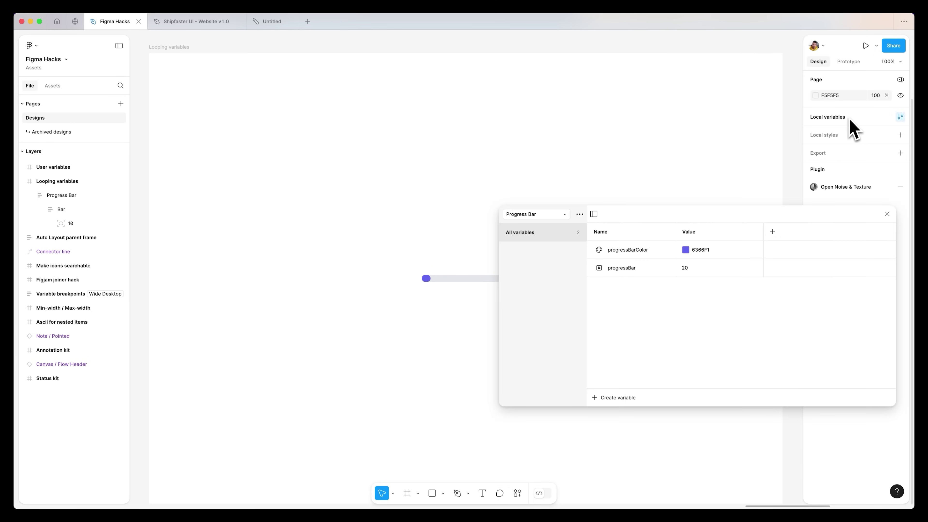
{"action": "left_click_drag", "start_coordinate": [678, 217], "coordinate": [516, 302]}
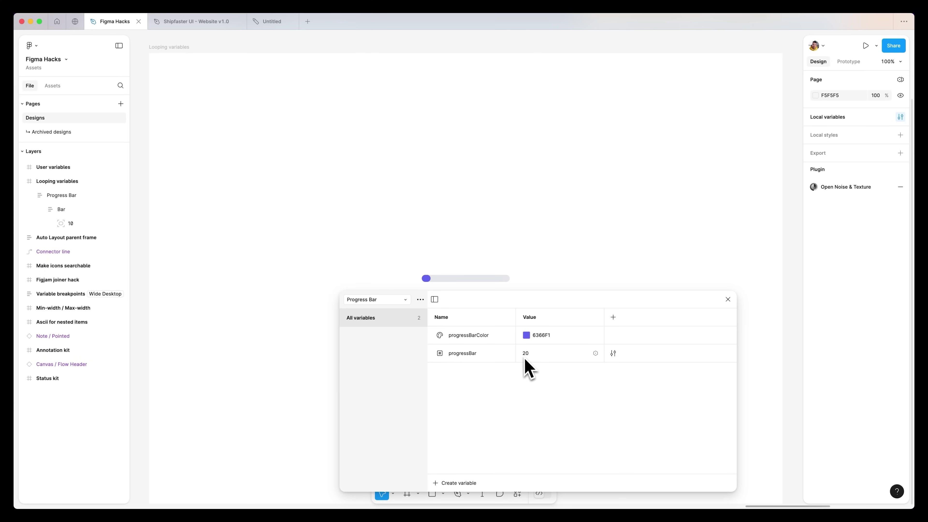
{"action": "left_click", "coordinate": [728, 300]}
{"action": "left_click", "coordinate": [426, 279]}
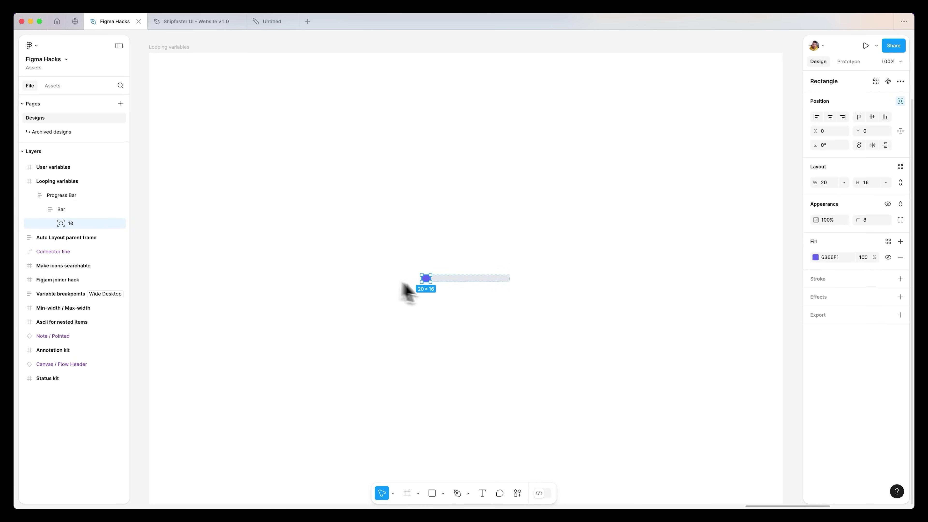
{"action": "left_click", "coordinate": [817, 258]}
{"action": "left_click", "coordinate": [745, 263]}
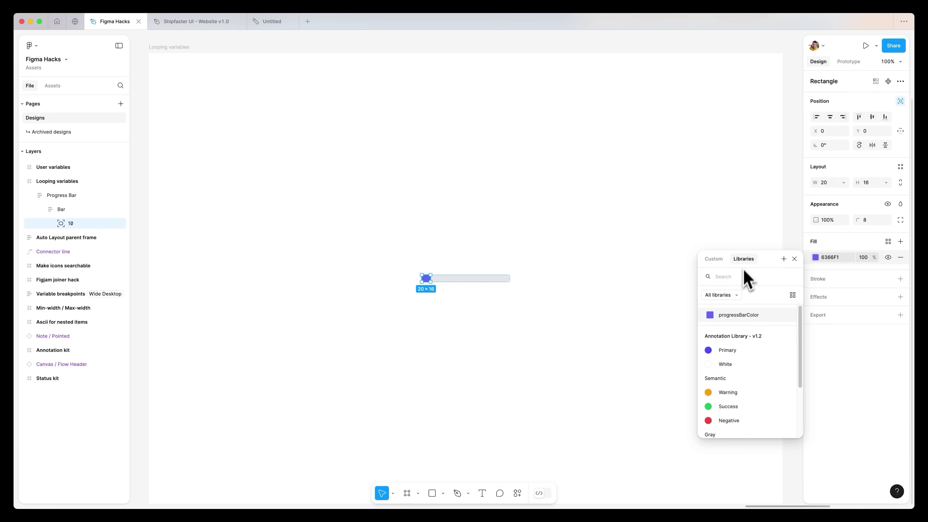
{"action": "left_click", "coordinate": [748, 317]}
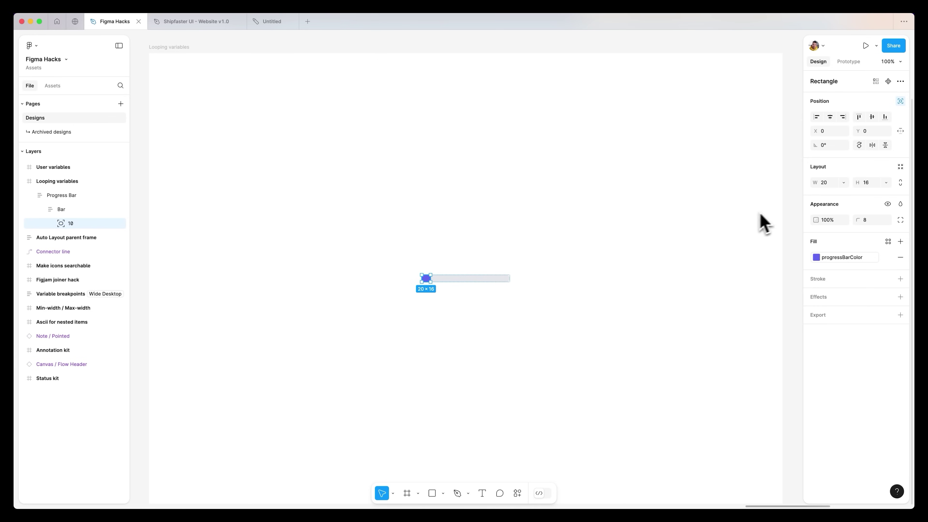
Choose Apply variable from the knob's W width options
{"action": "left_click", "coordinate": [829, 187]}
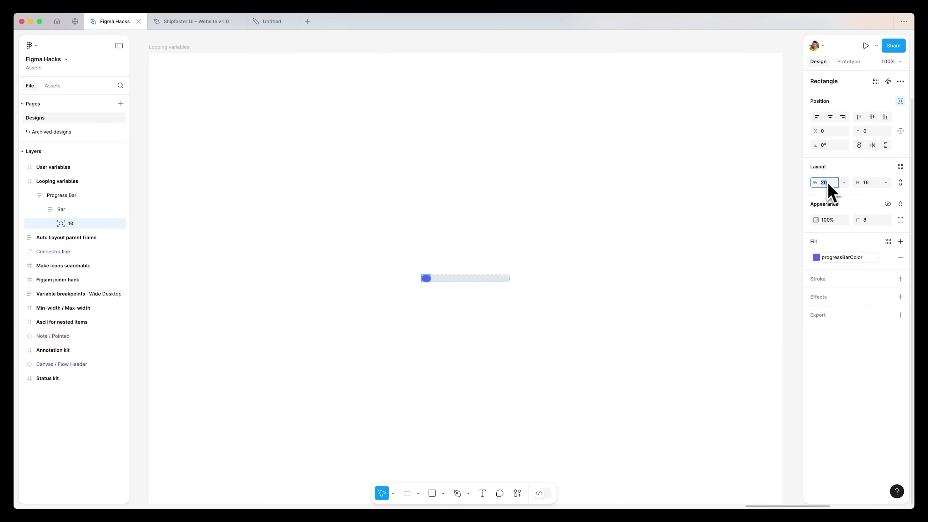
{"action": "left_click", "coordinate": [846, 185]}
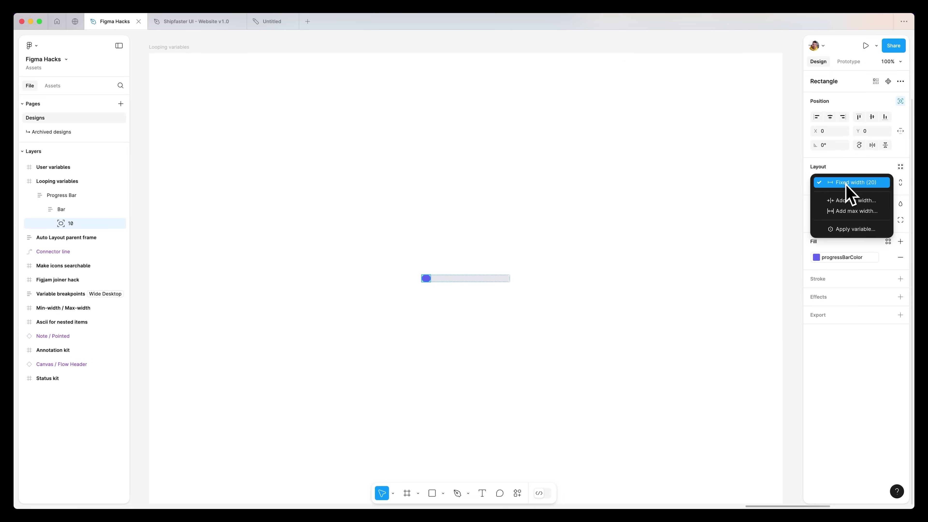
{"action": "left_click", "coordinate": [847, 228]}
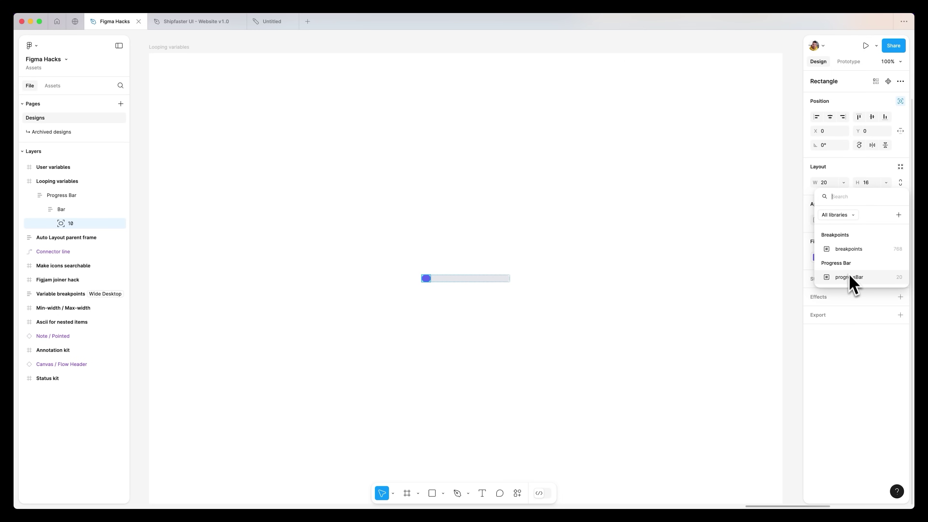
Pick progressBar as the knob width's variable, then check the Progress Bar frame by marquee-selecting it
{"action": "left_click", "coordinate": [844, 282]}
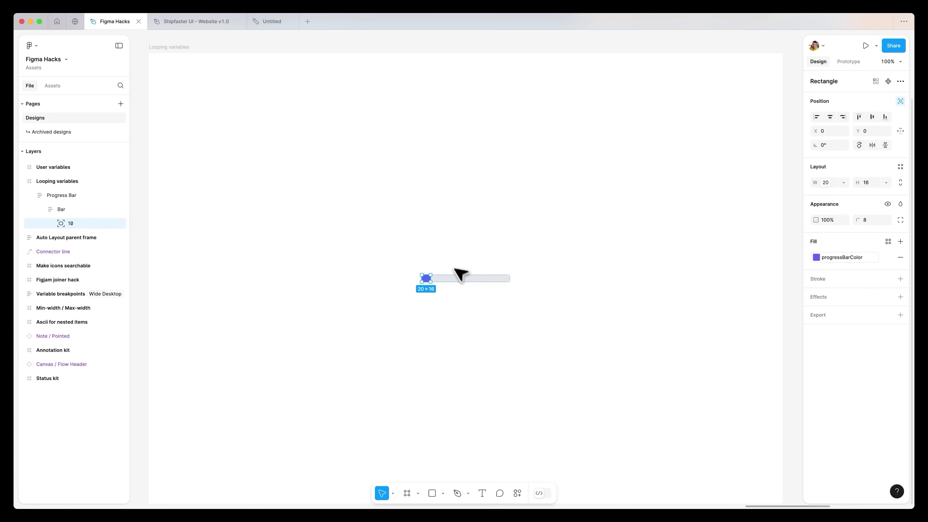
{"action": "left_click", "coordinate": [445, 265]}
{"action": "left_click_drag", "start_coordinate": [391, 245], "coordinate": [554, 318]}
{"action": "left_click", "coordinate": [548, 311]}
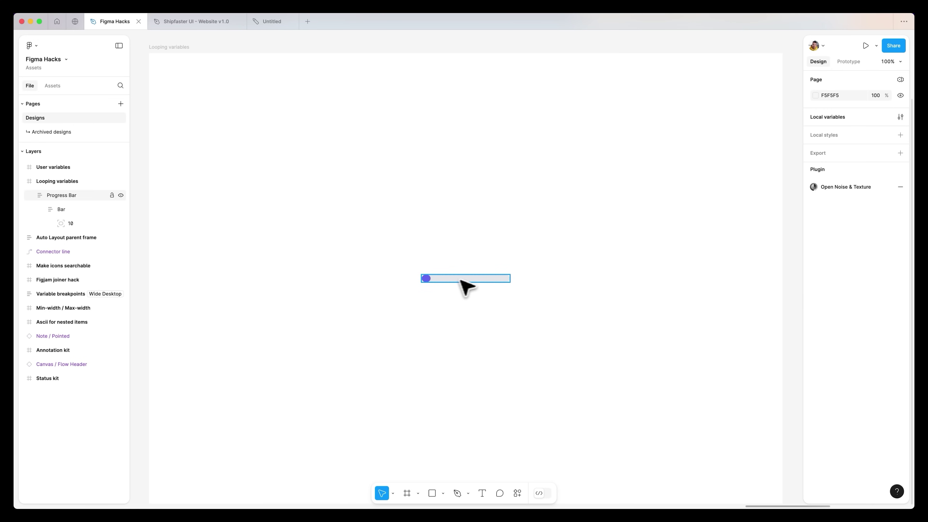
Draw a small square near the top-left of the Looping variables frame
{"action": "key", "text": "r"}
{"action": "mouse_move", "coordinate": [210, 92]}
{"action": "left_mouse_down"}
{"action": "mouse_move", "coordinate": [226, 109]}
{"action": "mouse_move", "coordinate": [220, 103]}
{"action": "mouse_move", "coordinate": [252, 104]}
{"action": "left_mouse_up"}
{"action": "left_click", "coordinate": [300, 139]}
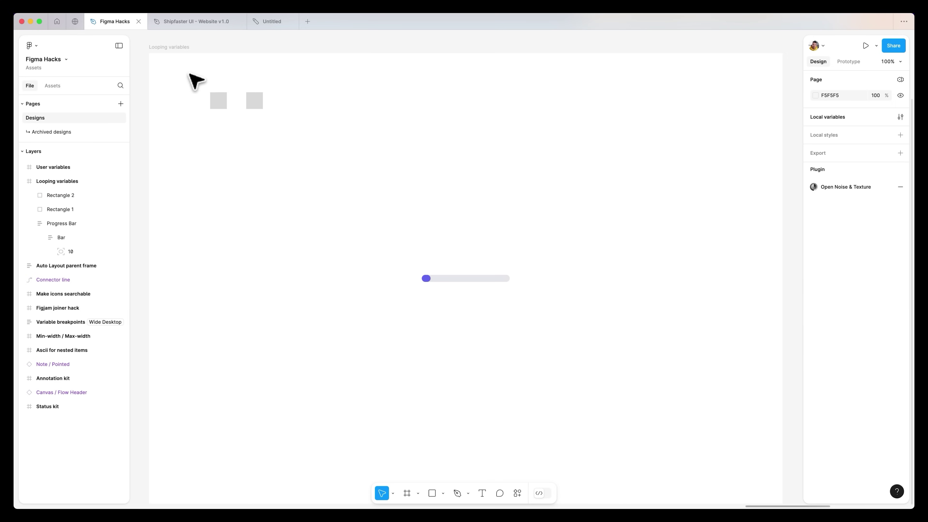
Combine the two grey squares into a component set and select Rectangle 1 inside it
{"action": "left_click_drag", "start_coordinate": [177, 69], "coordinate": [331, 168]}
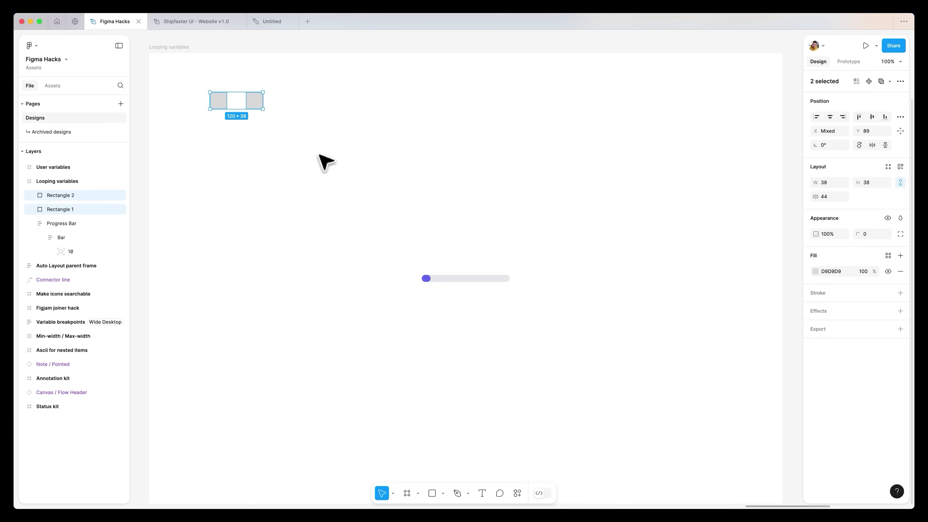
{"action": "left_click", "coordinate": [901, 82]}
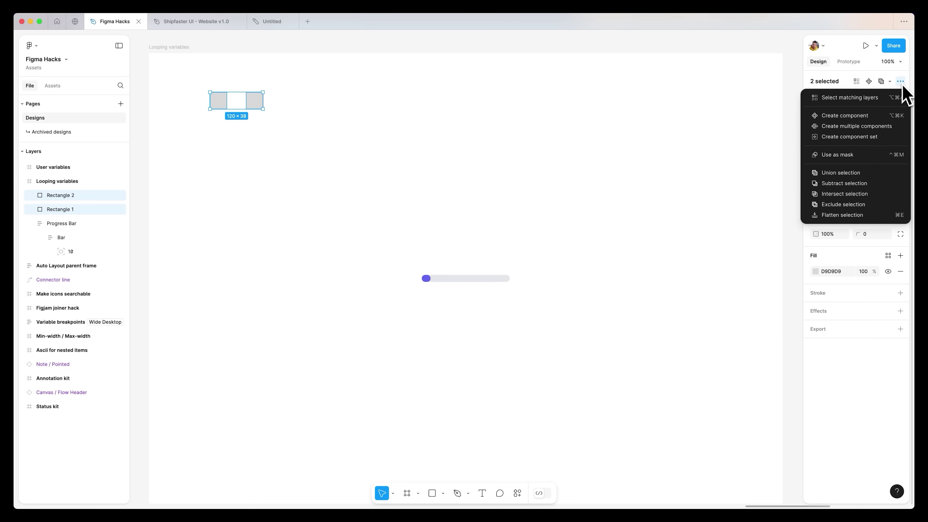
{"action": "left_click", "coordinate": [869, 136]}
{"action": "left_click", "coordinate": [445, 135]}
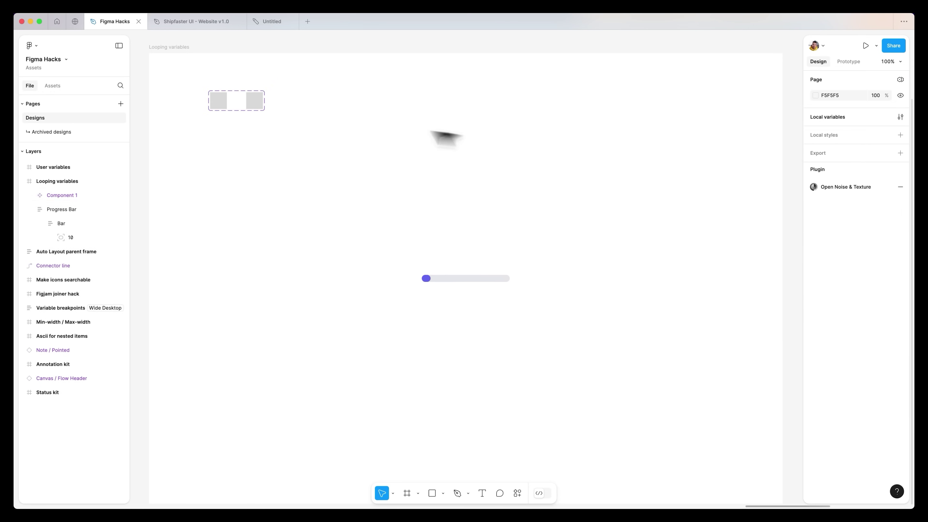
{"action": "double_click", "coordinate": [227, 105]}
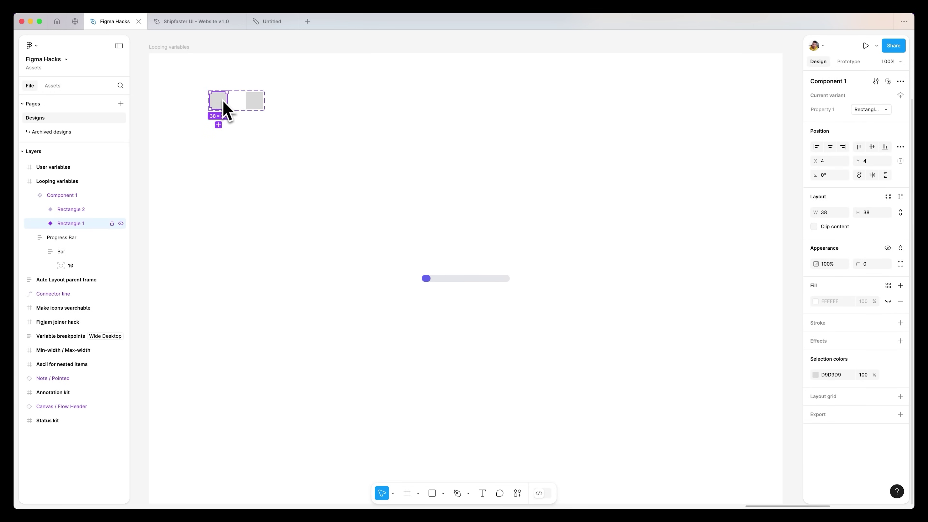
Connect Rectangle 1 to Rectangle 2 with an After delay interaction whose action is Check if/else
{"action": "left_click", "coordinate": [846, 63]}
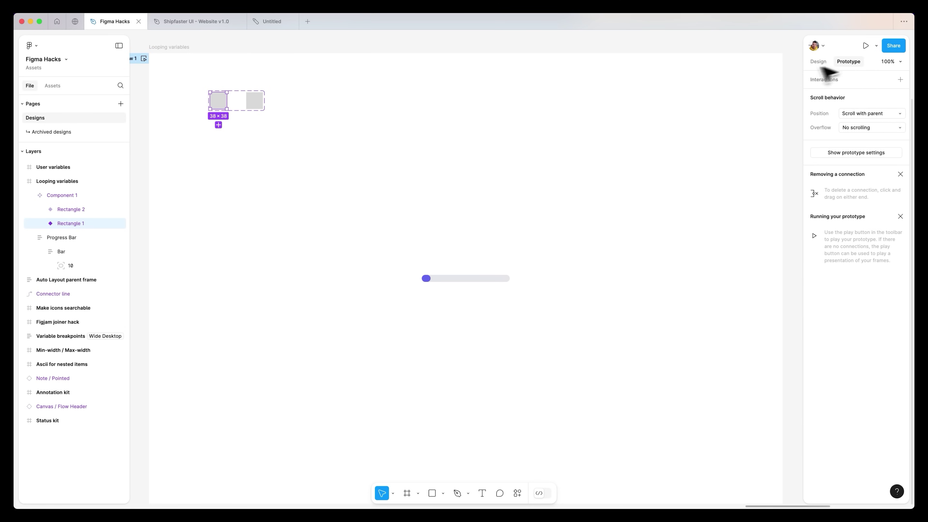
{"action": "left_click_drag", "start_coordinate": [227, 101], "coordinate": [259, 104]}
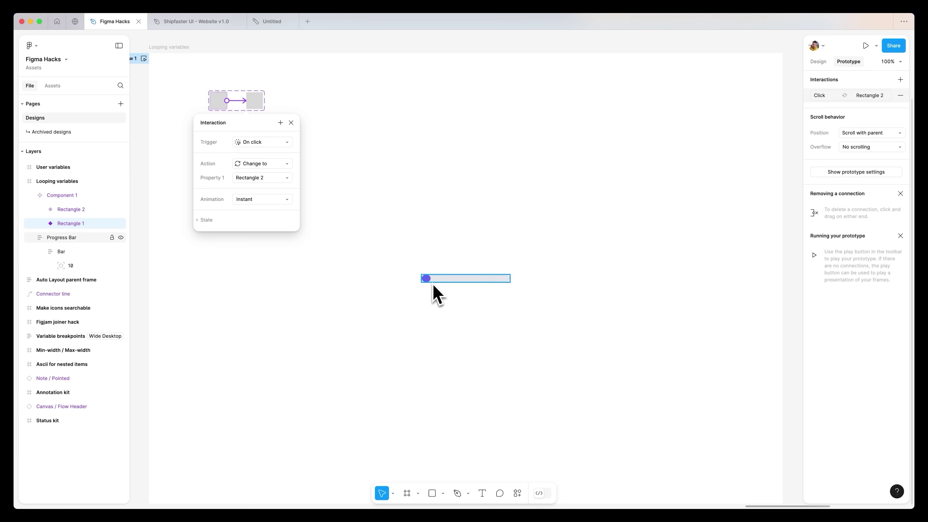
{"action": "left_click", "coordinate": [265, 142]}
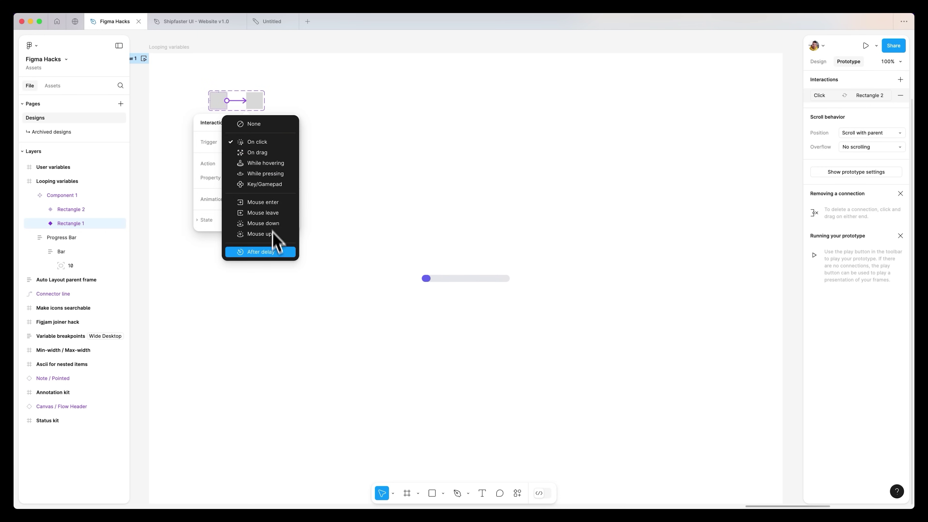
{"action": "left_click", "coordinate": [273, 250]}
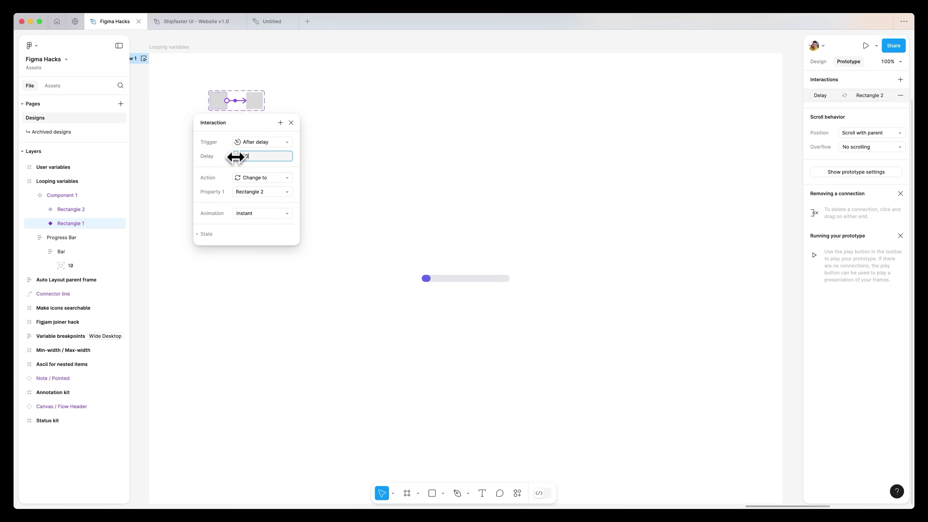
{"action": "left_click", "coordinate": [279, 178]}
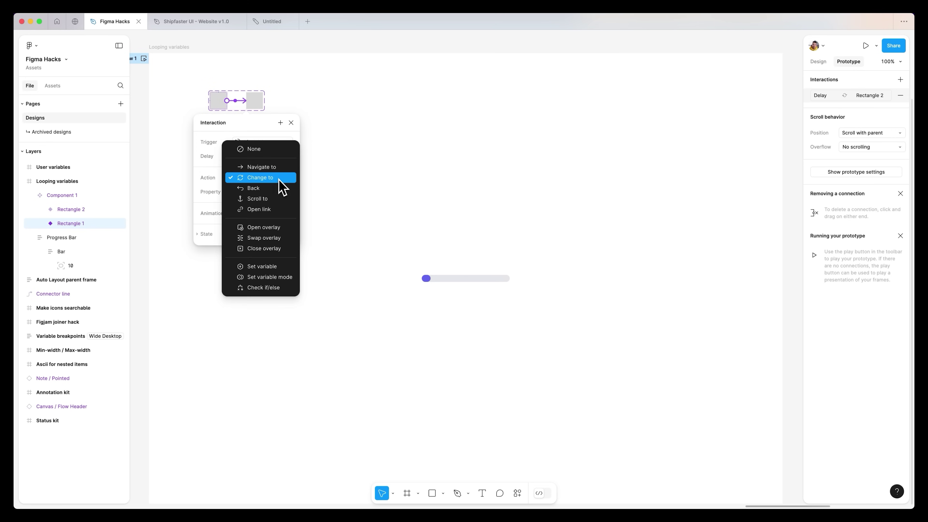
{"action": "left_click", "coordinate": [274, 287]}
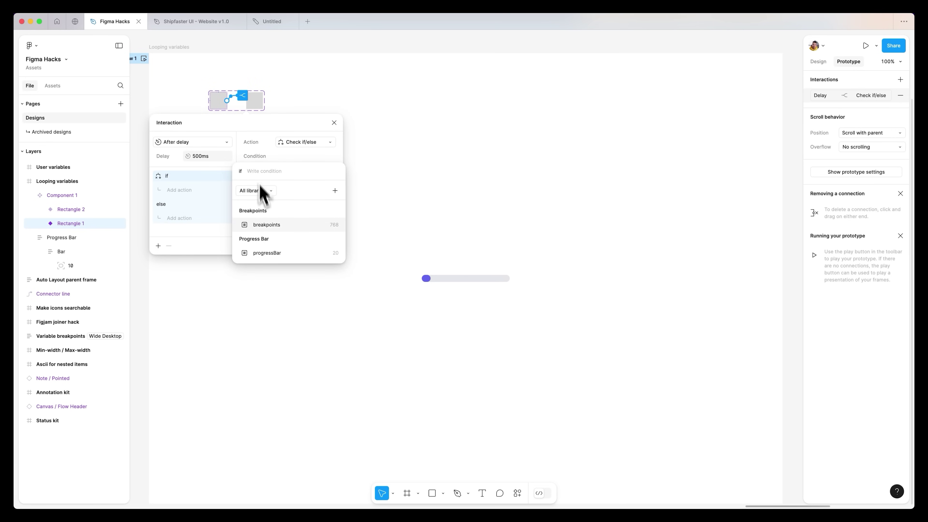
Set the if/else condition to progressBar < 200
{"action": "left_click", "coordinate": [278, 254]}
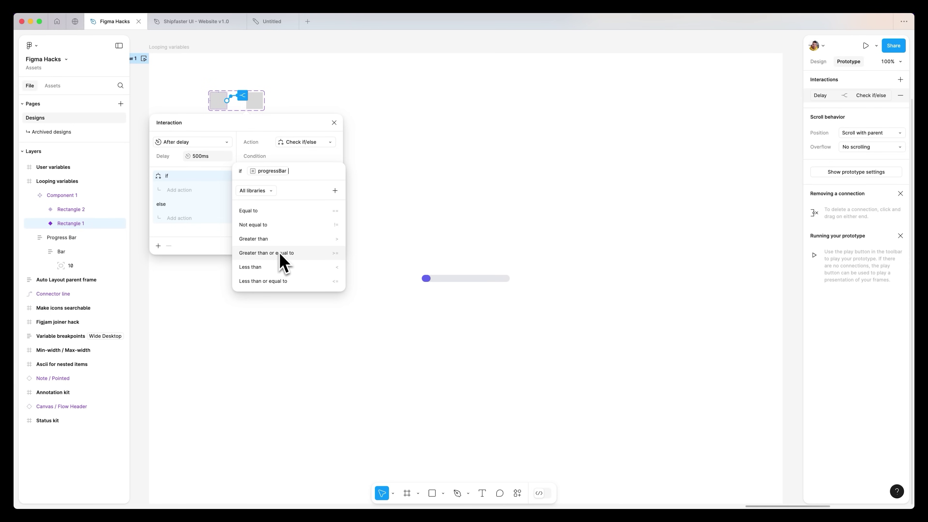
{"action": "left_click", "coordinate": [279, 267]}
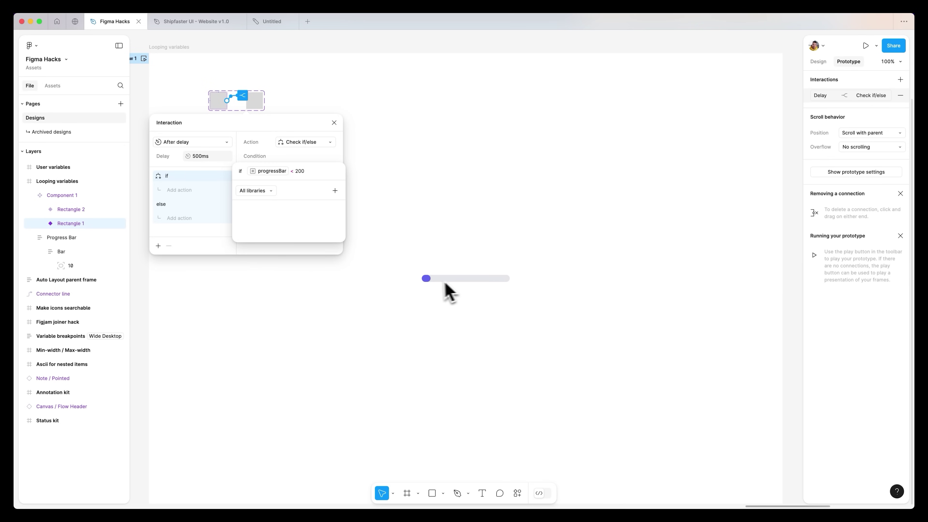
{"action": "left_click", "coordinate": [317, 170]}
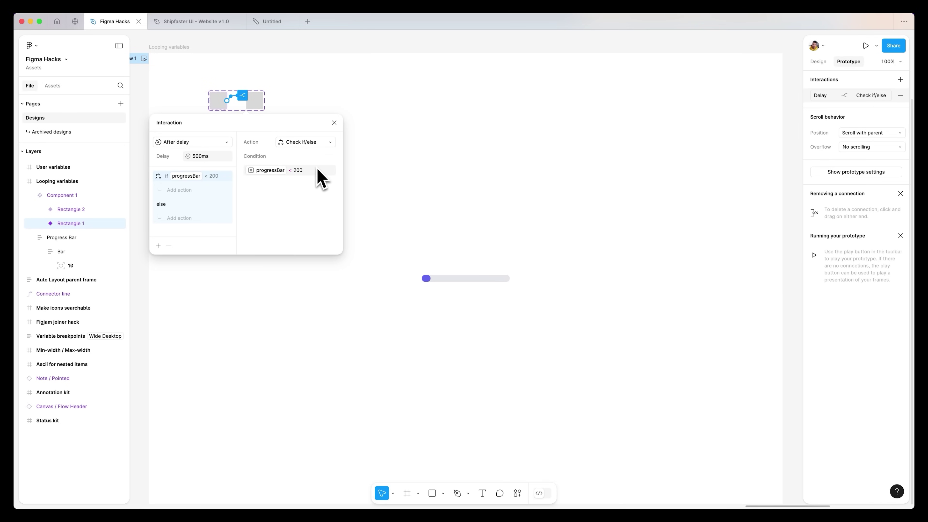
Add a Set variable action making progressBar = progressBar + 20, then review the interaction
{"action": "left_click", "coordinate": [181, 193]}
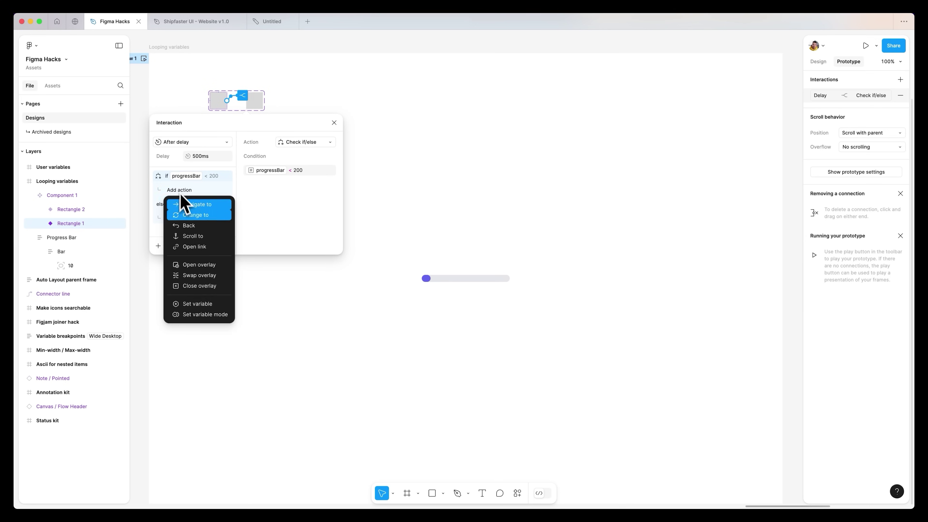
{"action": "left_click", "coordinate": [206, 305]}
{"action": "left_click", "coordinate": [292, 254]}
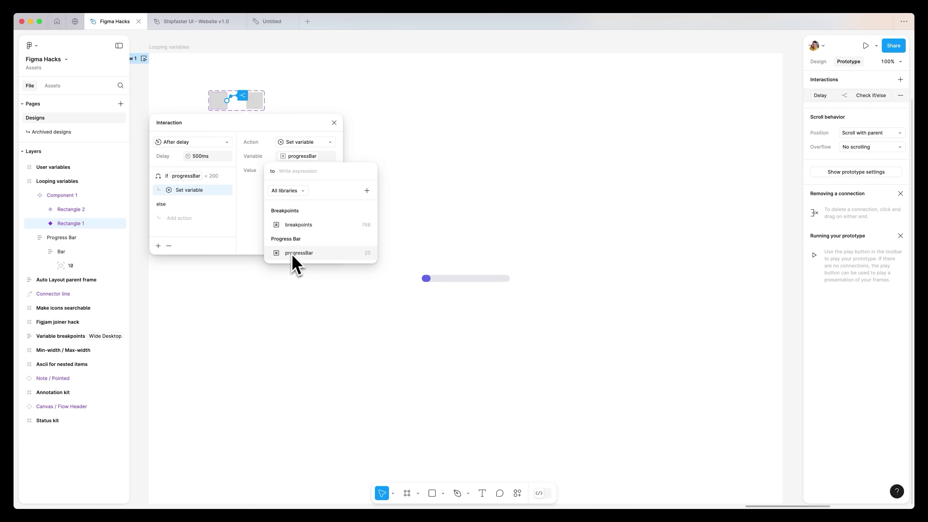
{"action": "left_click", "coordinate": [310, 255]}
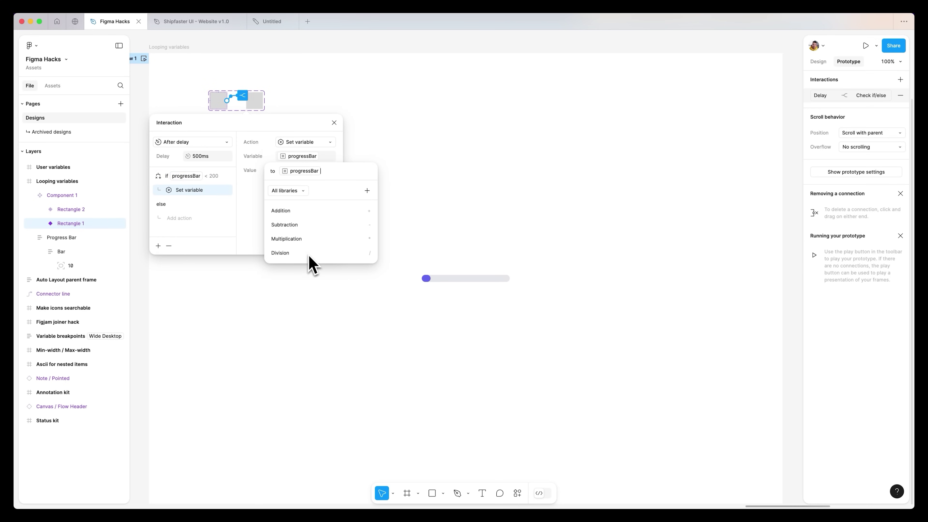
{"action": "type", "text": "+2"}
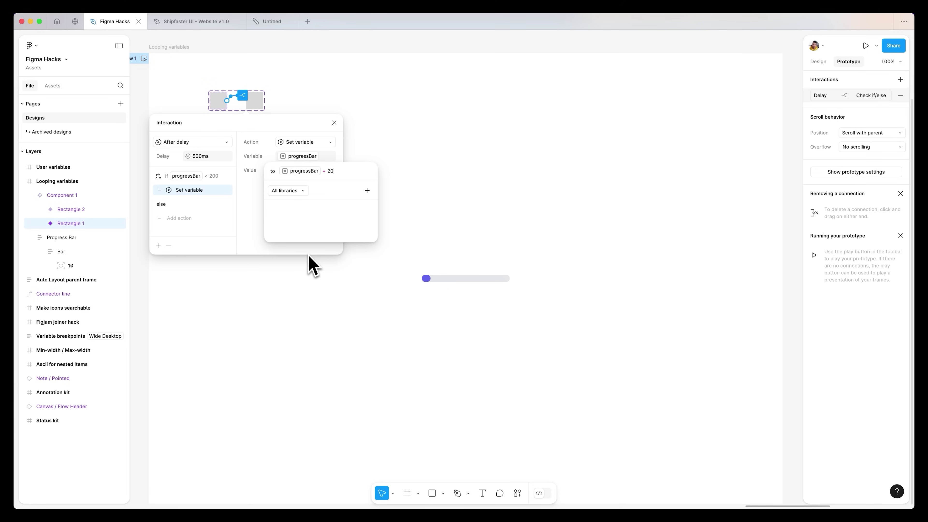
{"action": "key", "text": "Return"}
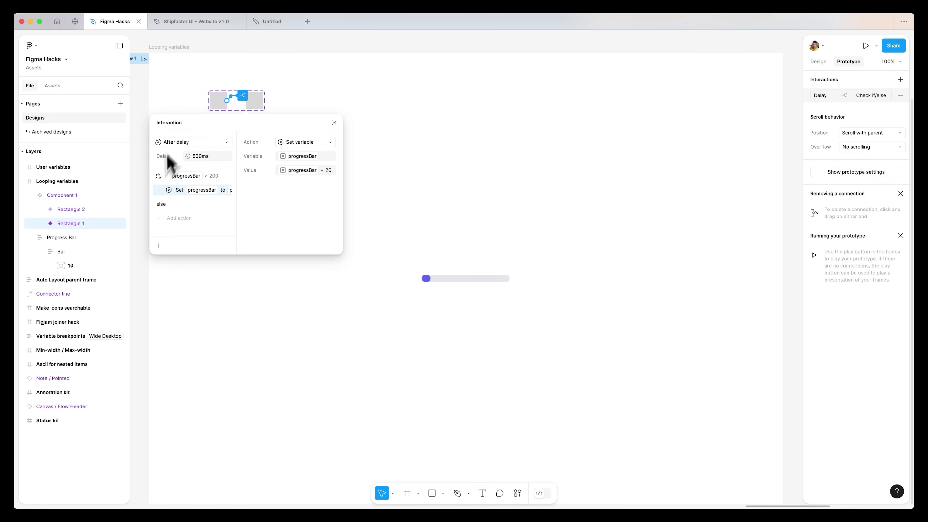
{"action": "left_click", "coordinate": [334, 122]}
{"action": "left_click", "coordinate": [256, 104]}
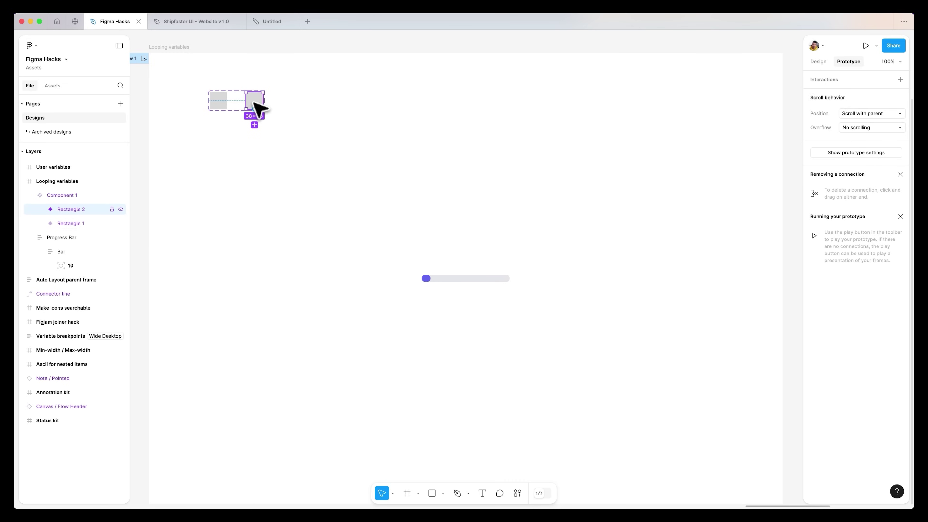
{"action": "left_click", "coordinate": [254, 104]}
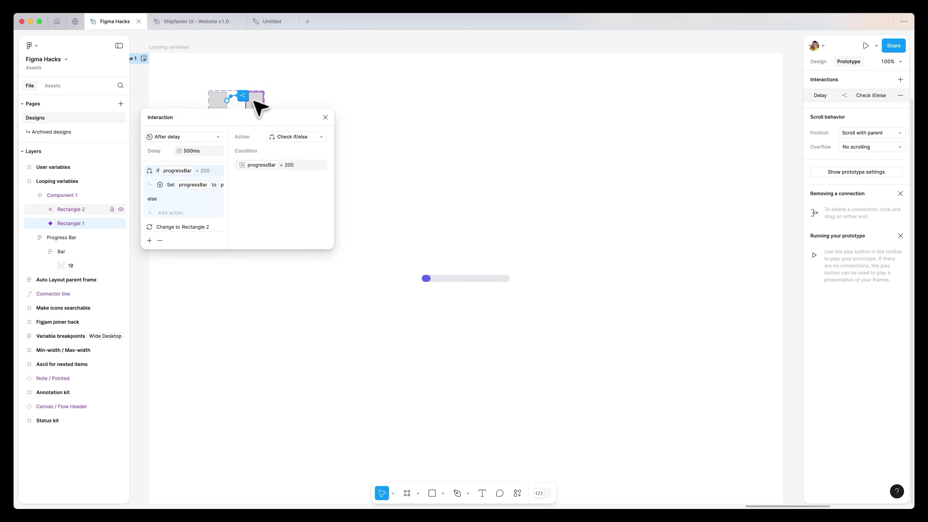
Connect Rectangle 2 back to Rectangle 1 with a 1ms After delay interaction
{"action": "left_click", "coordinate": [325, 117]}
{"action": "left_click", "coordinate": [258, 102]}
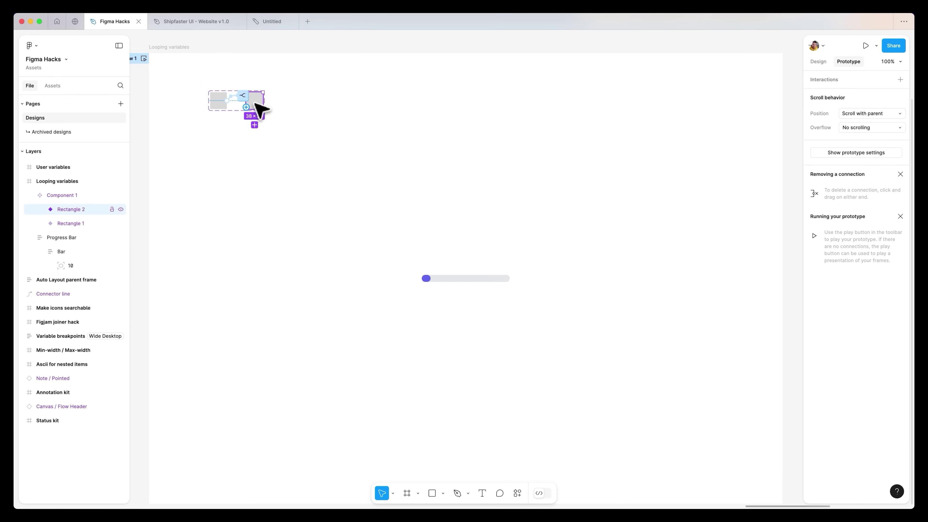
{"action": "left_click_drag", "start_coordinate": [264, 100], "coordinate": [229, 109]}
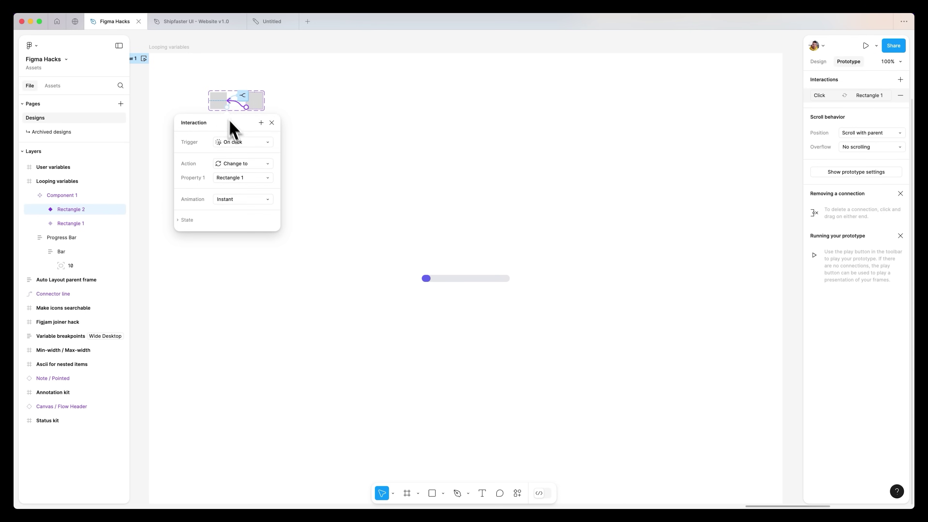
{"action": "left_click", "coordinate": [239, 142]}
{"action": "left_click", "coordinate": [241, 252]}
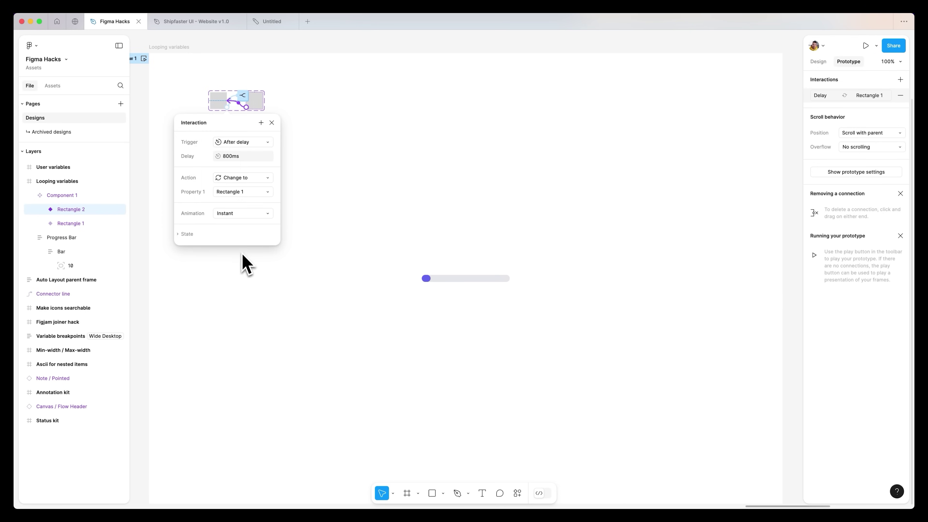
{"action": "left_click", "coordinate": [239, 157]}
{"action": "type", "text": "1"}
{"action": "key", "text": "Return"}
{"action": "left_click", "coordinate": [272, 123]}
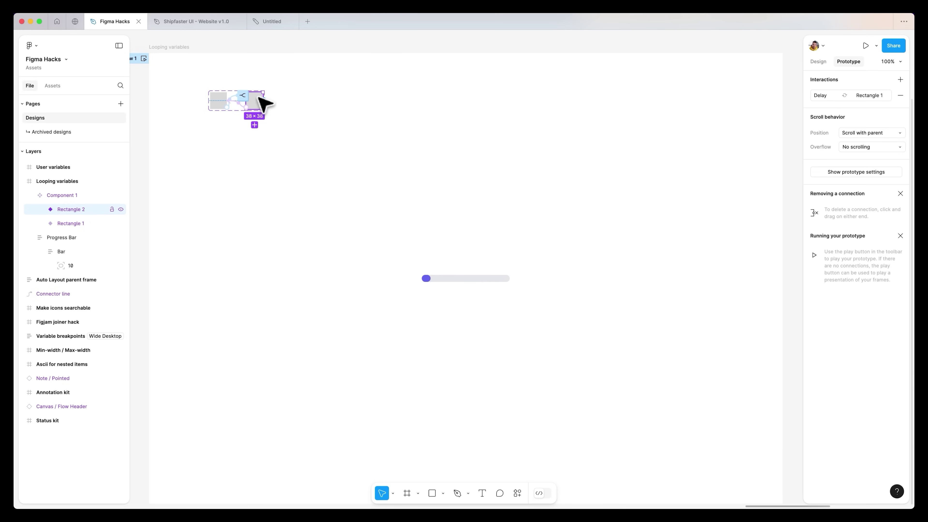
{"action": "left_click", "coordinate": [224, 104]}
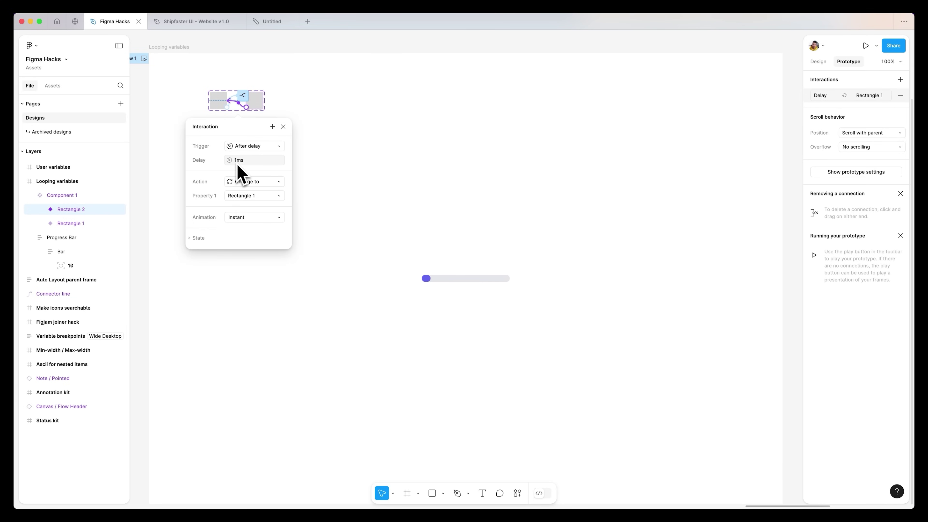
{"action": "left_click", "coordinate": [283, 126]}
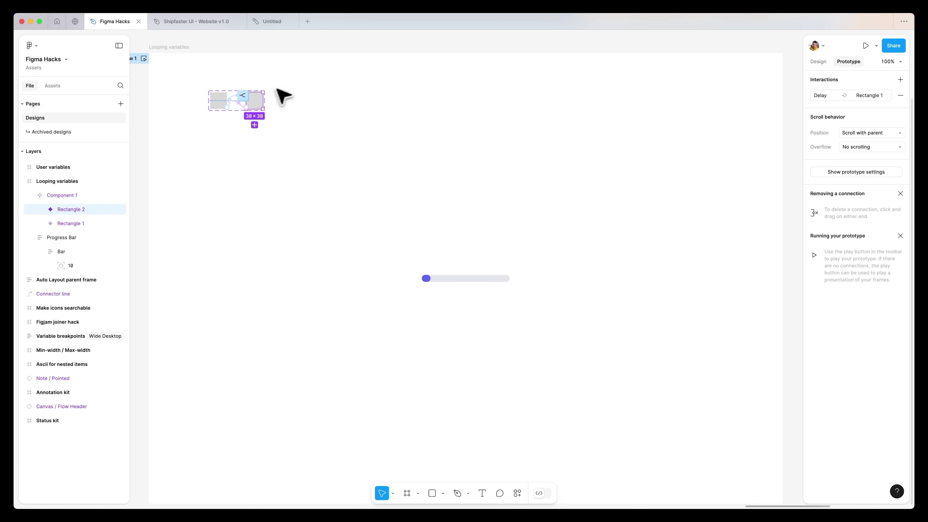
Move the component set above the Looping variables frame and rename it Timer
{"action": "scroll", "coordinate": [271, 103], "scroll_direction": "up", "scroll_amount": 2}
{"action": "left_click", "coordinate": [234, 124]}
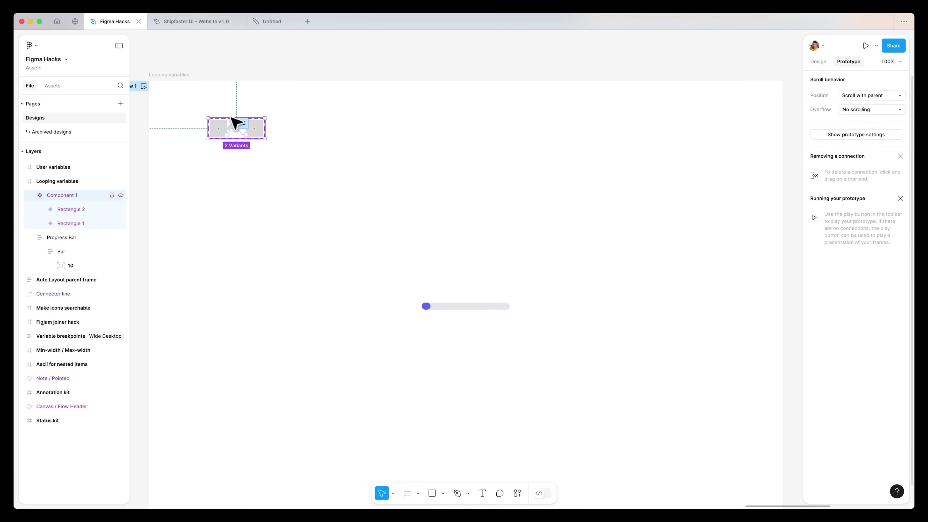
{"action": "left_click_drag", "start_coordinate": [231, 118], "coordinate": [171, 43]}
{"action": "type", "text": "T"}
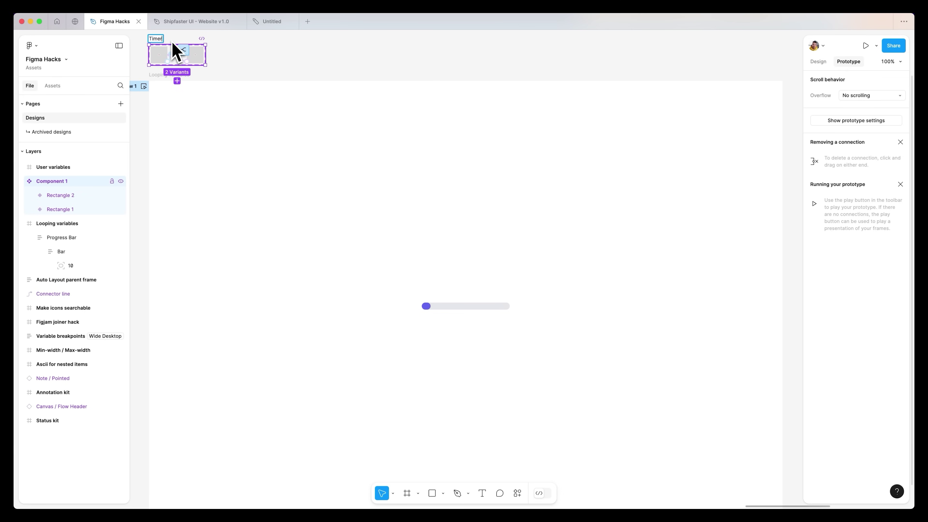
{"action": "type", "text": "imer"}
{"action": "key", "text": "Return"}
{"action": "left_click", "coordinate": [158, 84]}
{"action": "scroll", "coordinate": [363, 93], "scroll_direction": "up", "scroll_amount": 5}
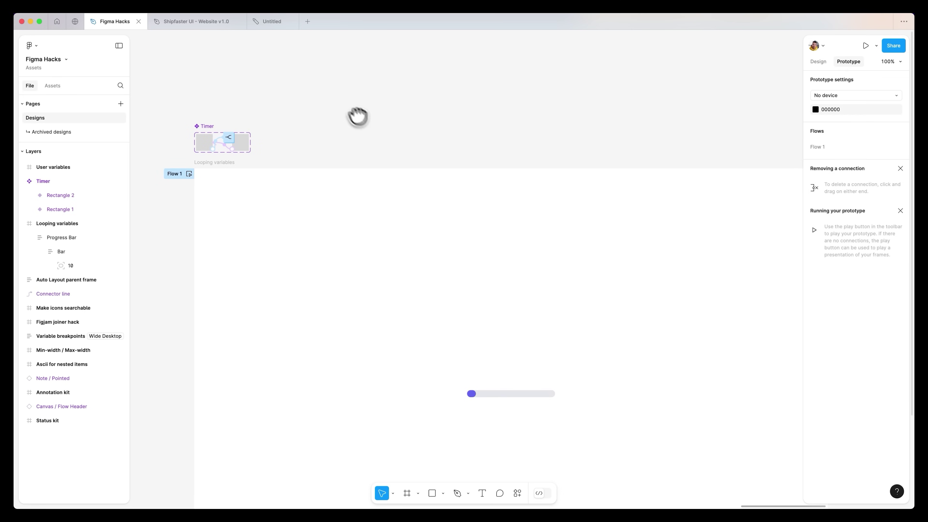
Insert a Timer instance from assets and place it in the frame's top-left corner
{"action": "key", "text": "super+k"}
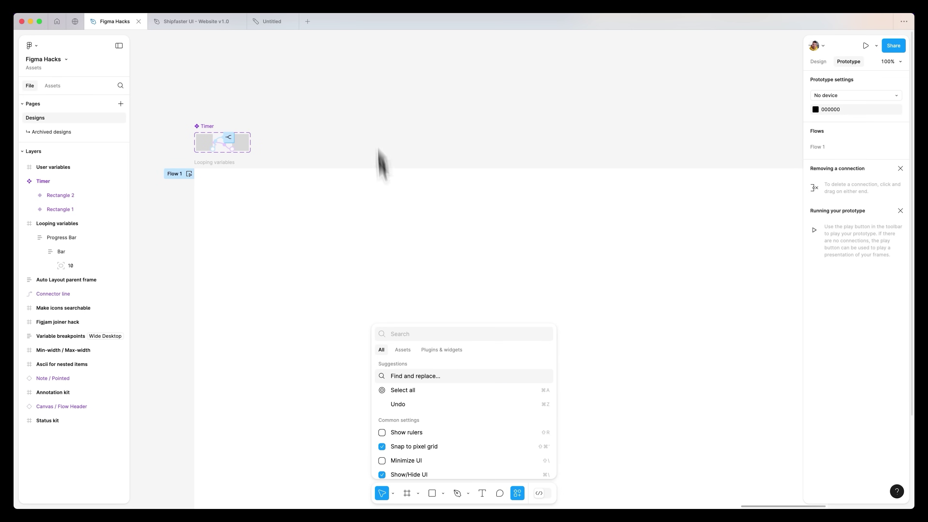
{"action": "left_click", "coordinate": [404, 350]}
{"action": "type", "text": "time"}
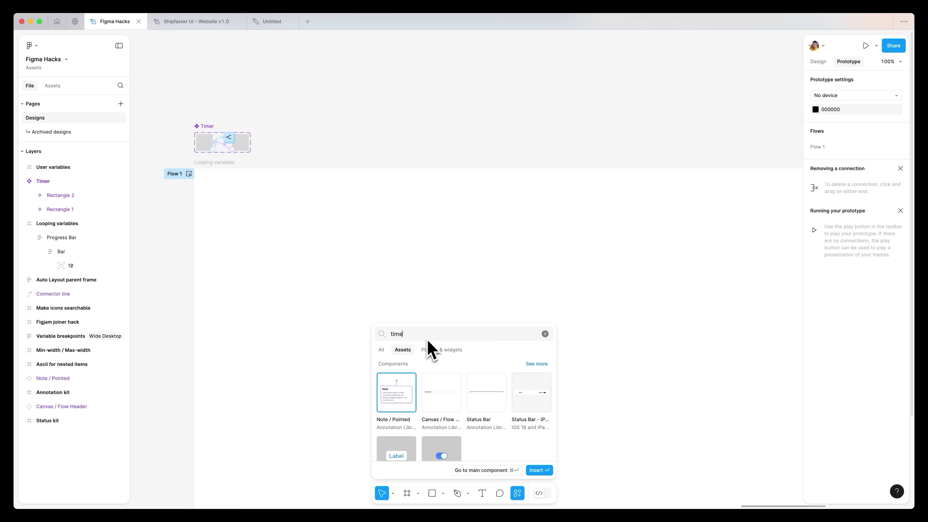
{"action": "type", "text": "r"}
{"action": "left_click", "coordinate": [397, 393]}
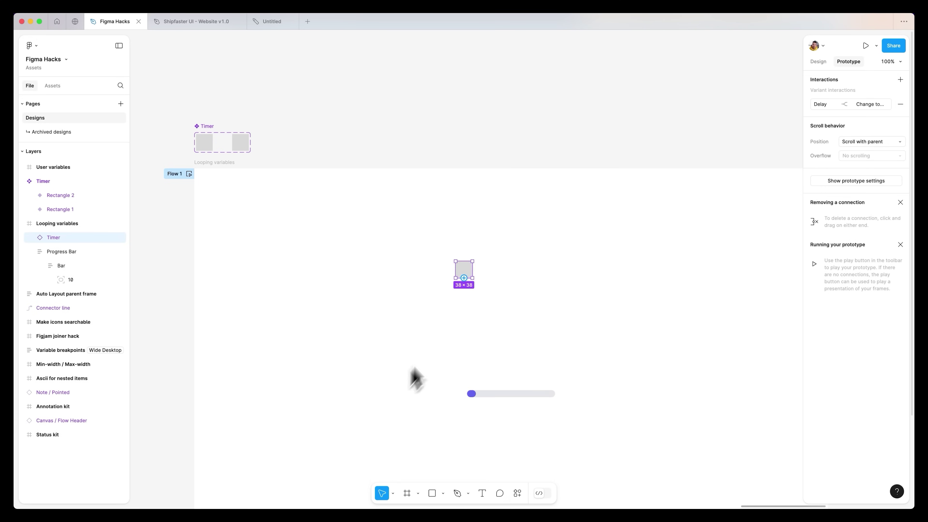
{"action": "left_click_drag", "start_coordinate": [467, 284], "coordinate": [207, 182]}
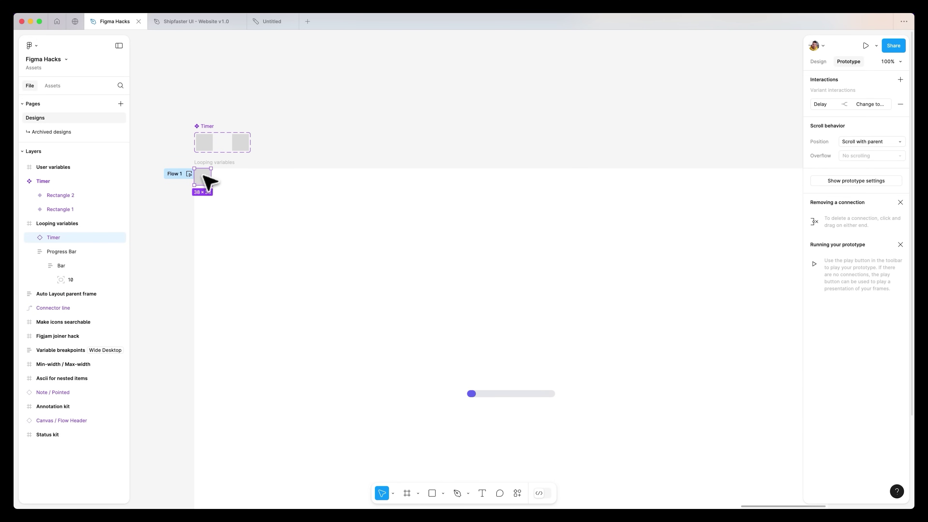
{"action": "left_click", "coordinate": [286, 160]}
{"action": "scroll", "coordinate": [325, 131], "scroll_direction": "down", "scroll_amount": 2}
{"action": "scroll", "coordinate": [325, 131], "scroll_direction": "right", "scroll_amount": 2}
Preview the Looping variables frame to watch the progress bar, then inspect the Timer instance's interaction
{"action": "left_click", "coordinate": [183, 119]}
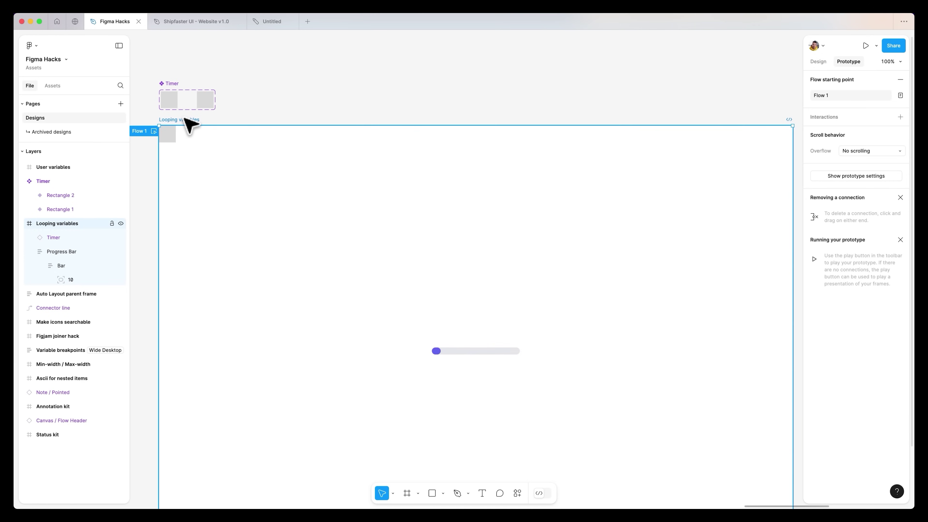
{"action": "key", "text": "shift+space"}
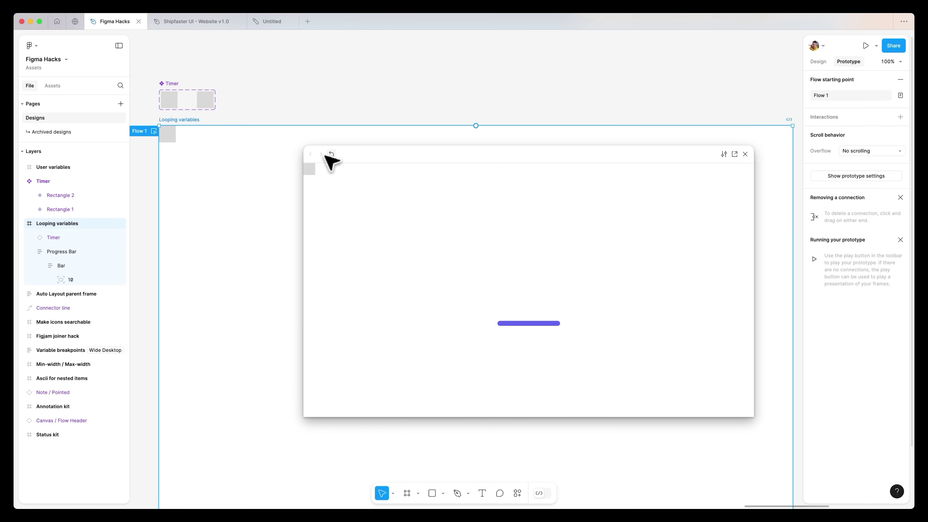
{"action": "left_click", "coordinate": [745, 154]}
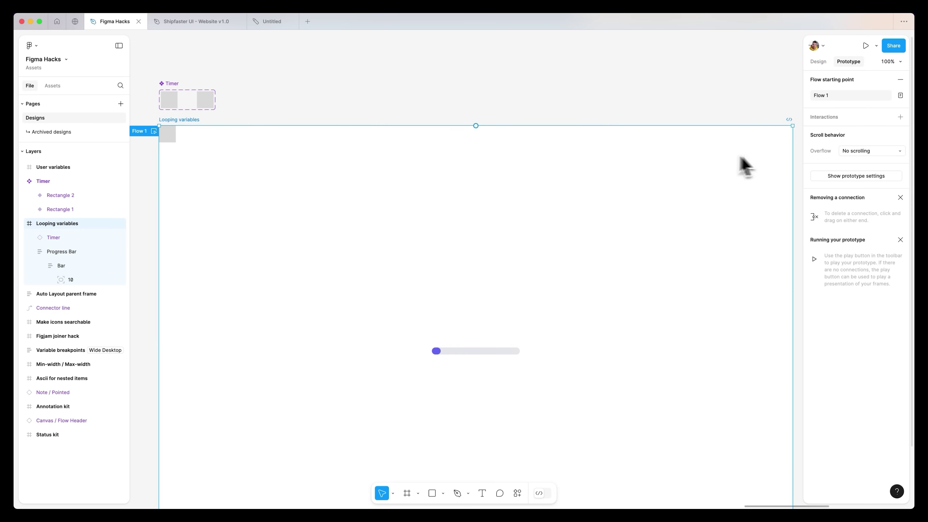
{"action": "left_click", "coordinate": [168, 134]}
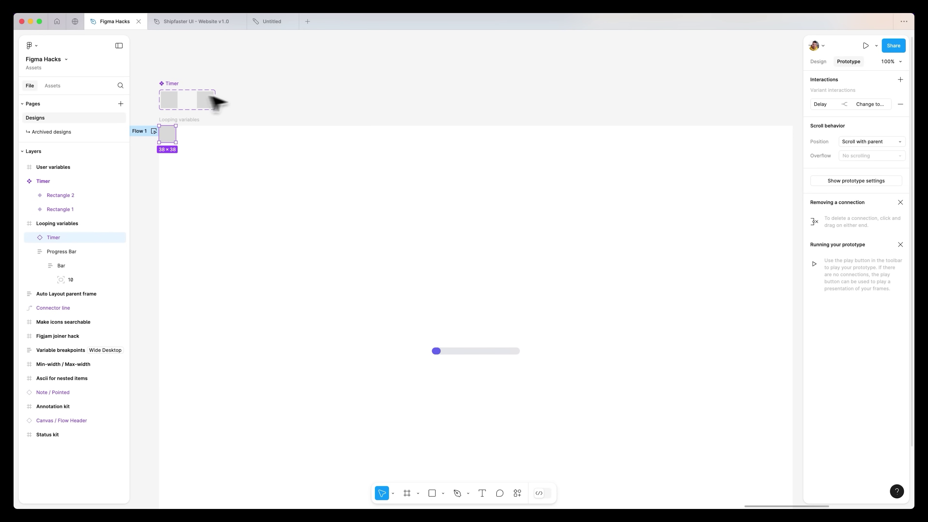
{"action": "scroll", "coordinate": [238, 101], "scroll_direction": "down", "scroll_amount": 1}
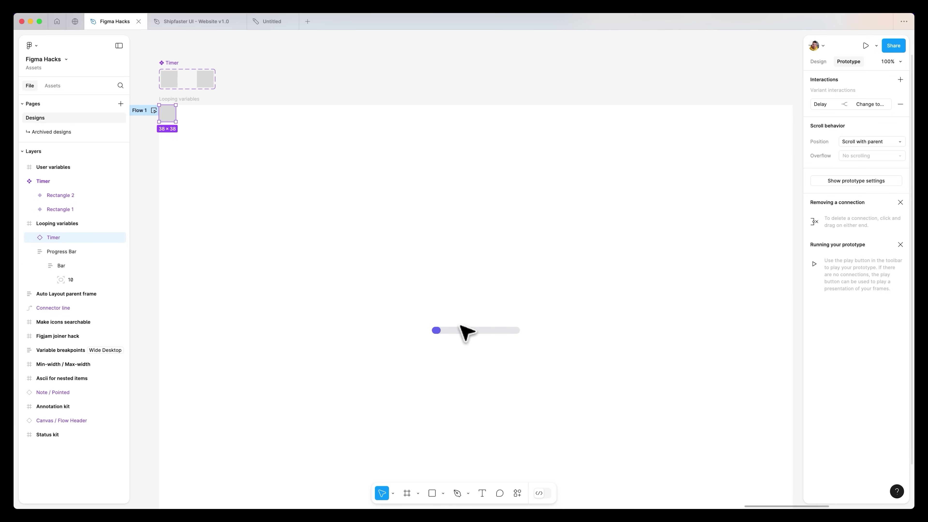
{"action": "key", "text": "Escape"}
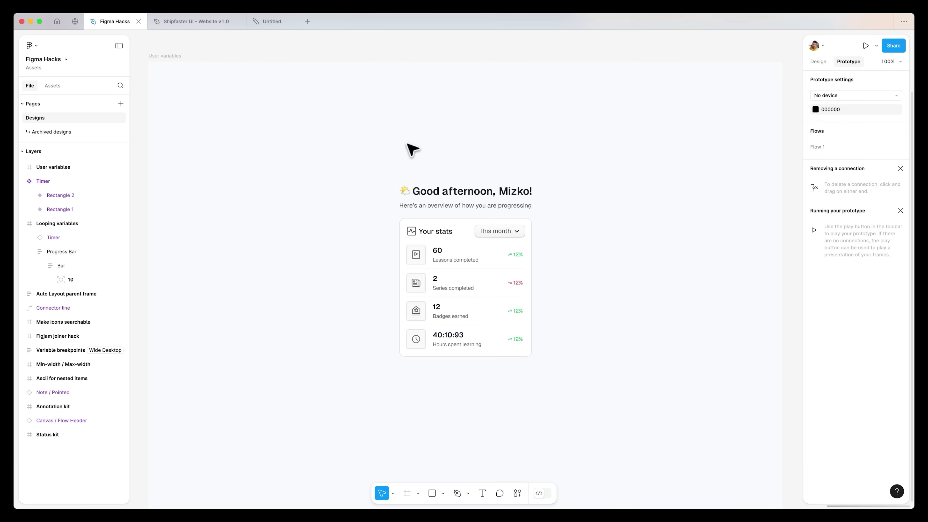
Scroll to the User variables frame and select the name text layer in the greeting heading
{"action": "scroll", "coordinate": [435, 125], "scroll_direction": "down", "scroll_amount": 1}
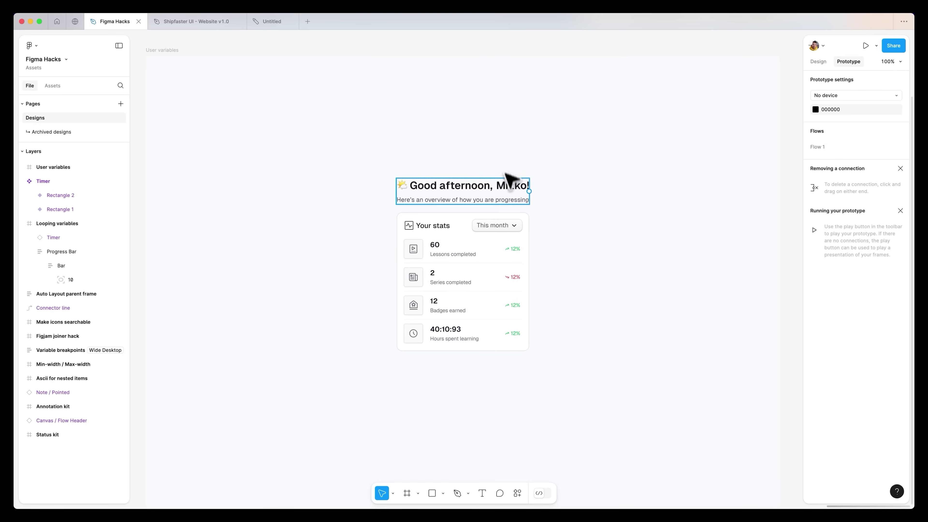
{"action": "left_click", "coordinate": [510, 181], "text": "super"}
{"action": "left_click", "coordinate": [472, 142]}
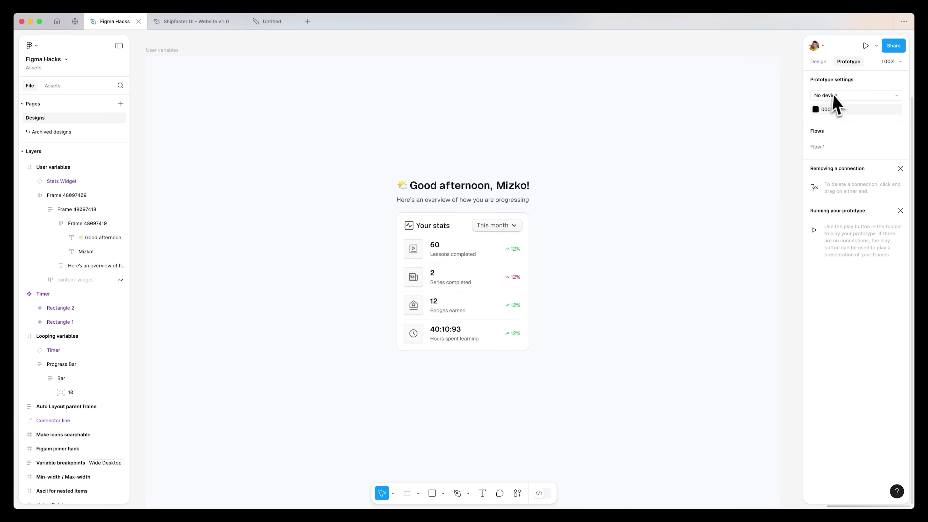
Create a new variable collection named User Testing in Local variables
{"action": "left_click", "coordinate": [818, 60]}
{"action": "left_click", "coordinate": [828, 117]}
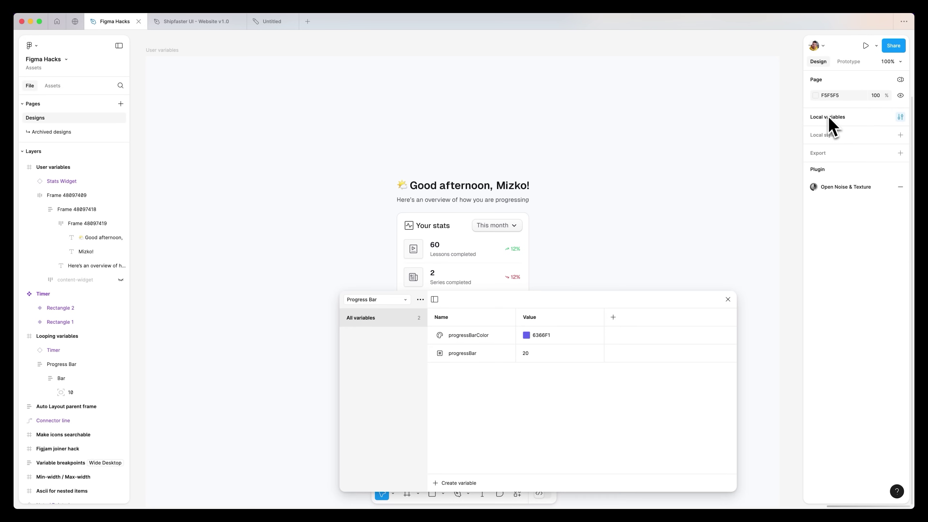
{"action": "left_click", "coordinate": [420, 300]}
{"action": "left_click", "coordinate": [424, 326]}
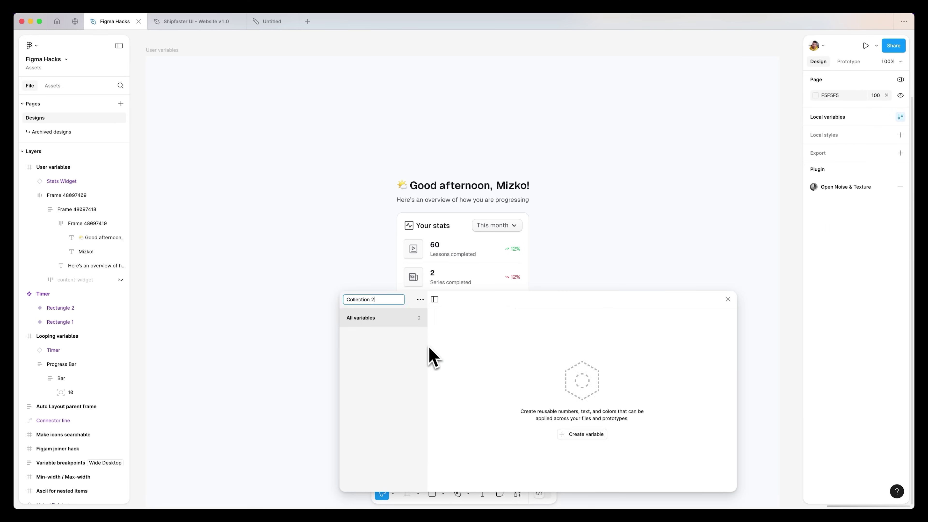
{"action": "type", "text": "User Testing"}
{"action": "key", "text": "Return"}
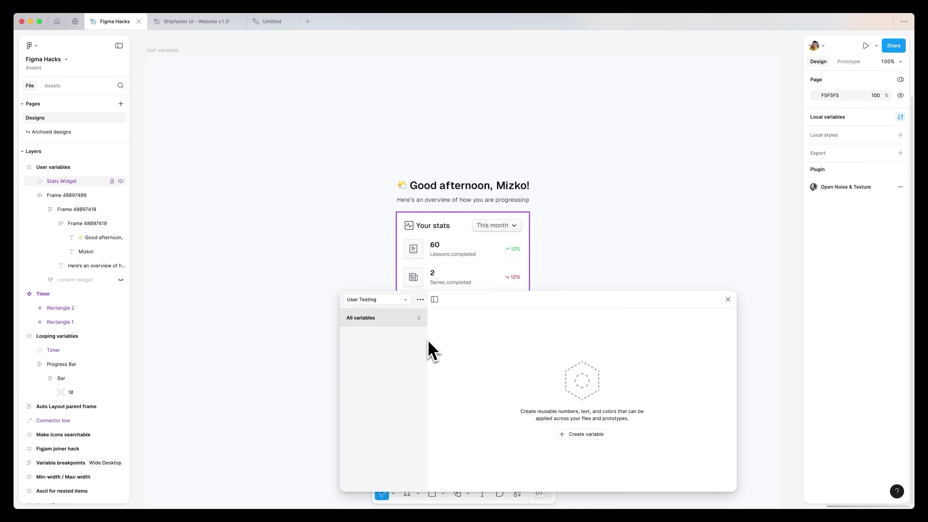
Add a String variable Name and enter a user's name as the first mode's value
{"action": "left_click", "coordinate": [599, 435]}
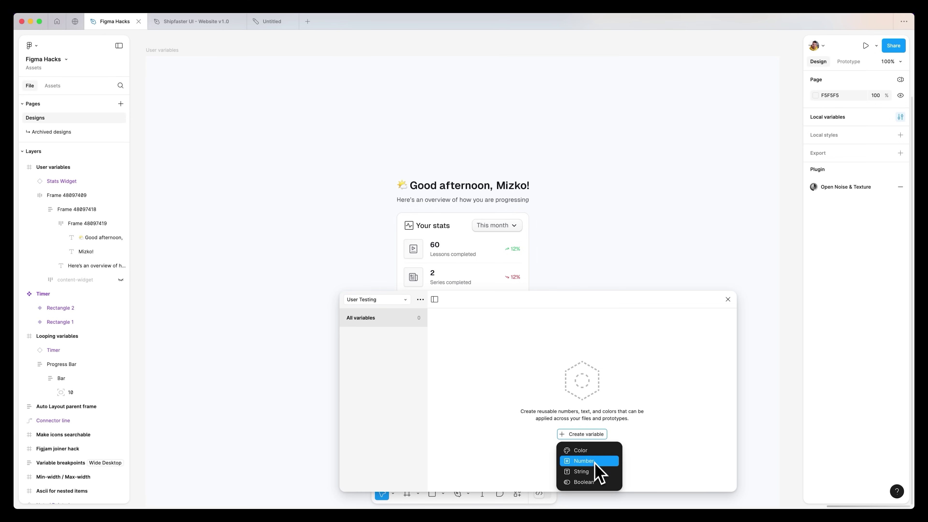
{"action": "left_click", "coordinate": [595, 471]}
{"action": "type", "text": "Name"}
{"action": "key", "text": "Return"}
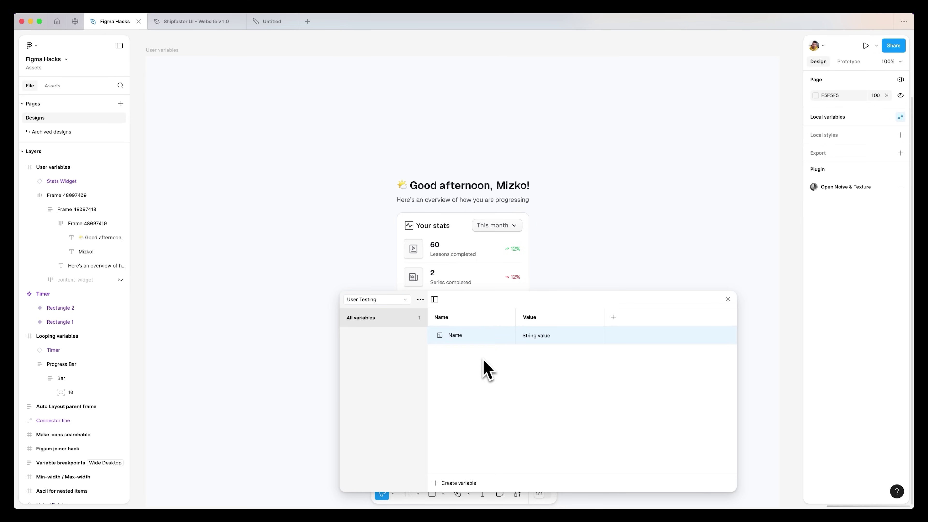
{"action": "double_click", "coordinate": [530, 318]}
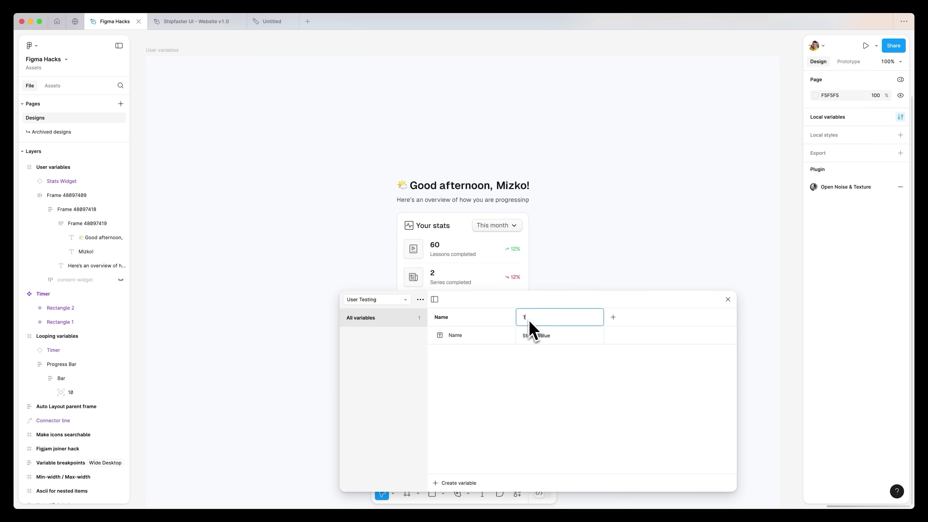
{"action": "left_click", "coordinate": [536, 336]}
{"action": "type", "text": "Mizko"}
{"action": "key", "text": "Return"}
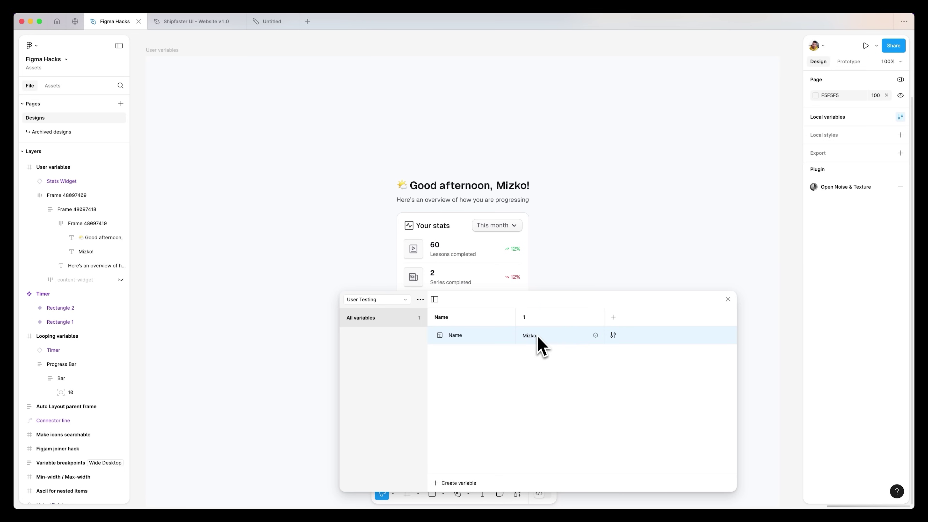
Add modes 2 and 3, giving Name a different user's name in each
{"action": "left_click", "coordinate": [613, 317]}
{"action": "type", "text": "2"}
{"action": "left_click", "coordinate": [623, 338]}
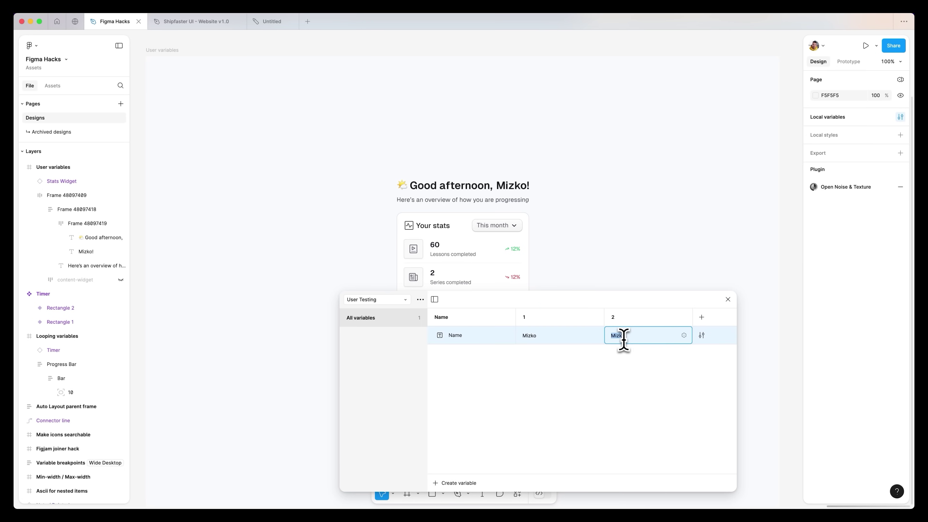
{"action": "key", "text": "Return"}
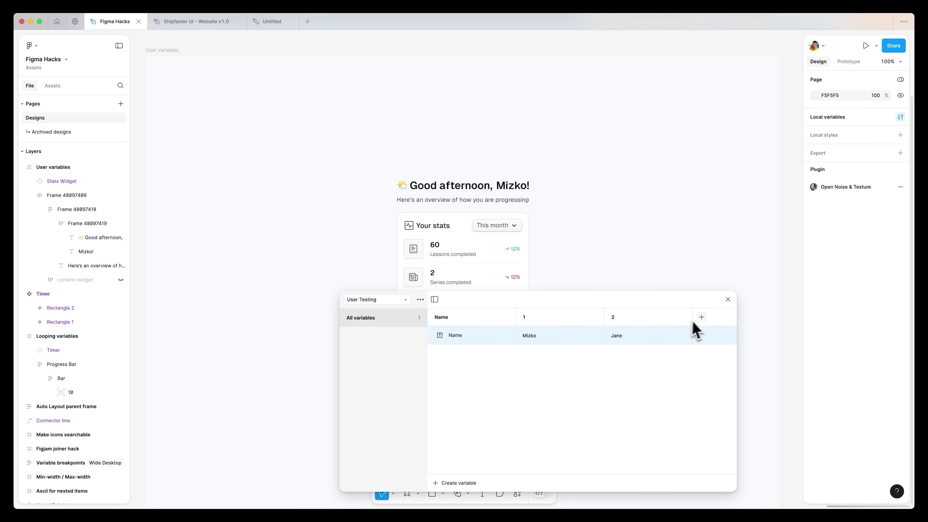
{"action": "left_click", "coordinate": [701, 317]}
{"action": "type", "text": "3"}
{"action": "left_click", "coordinate": [668, 336]}
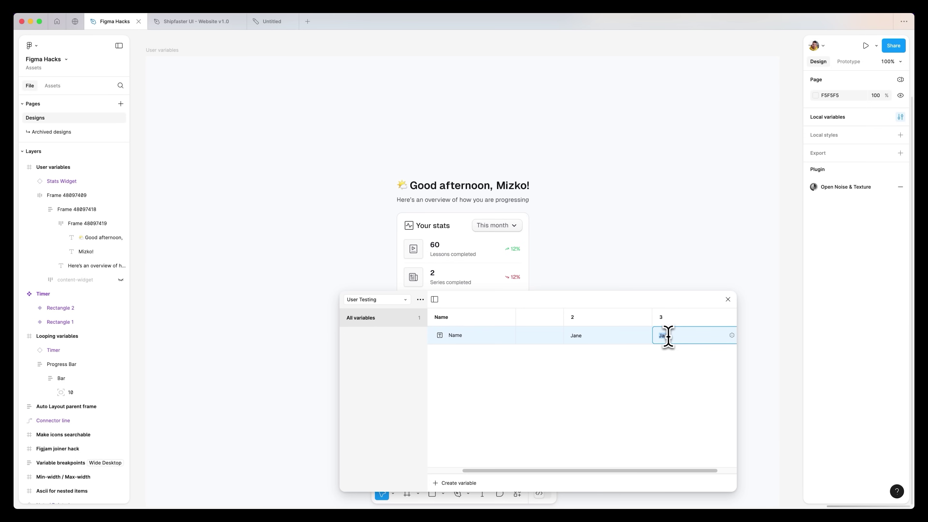
{"action": "type", "text": "Eric"}
{"action": "key", "text": "Return"}
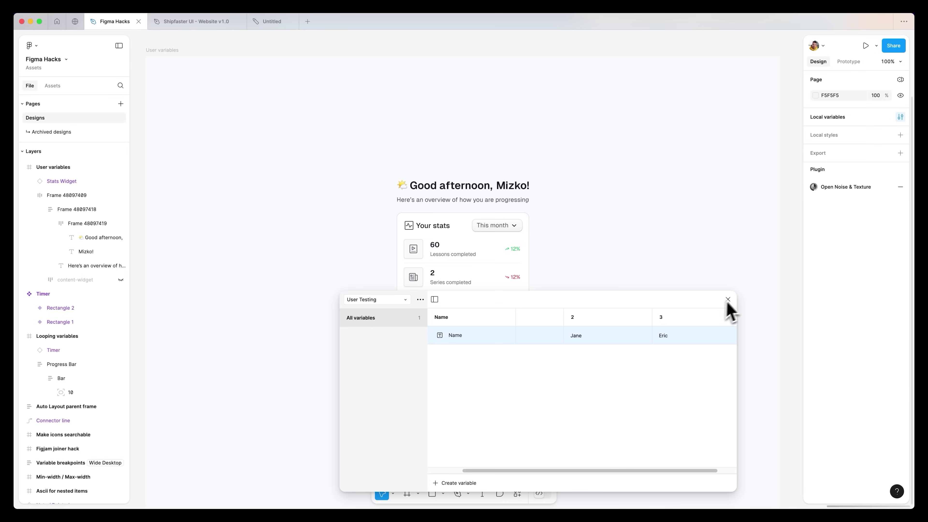
Bind the greeting's name text to the User Testing Name variable through Typography's Apply variable
{"action": "left_click", "coordinate": [727, 299]}
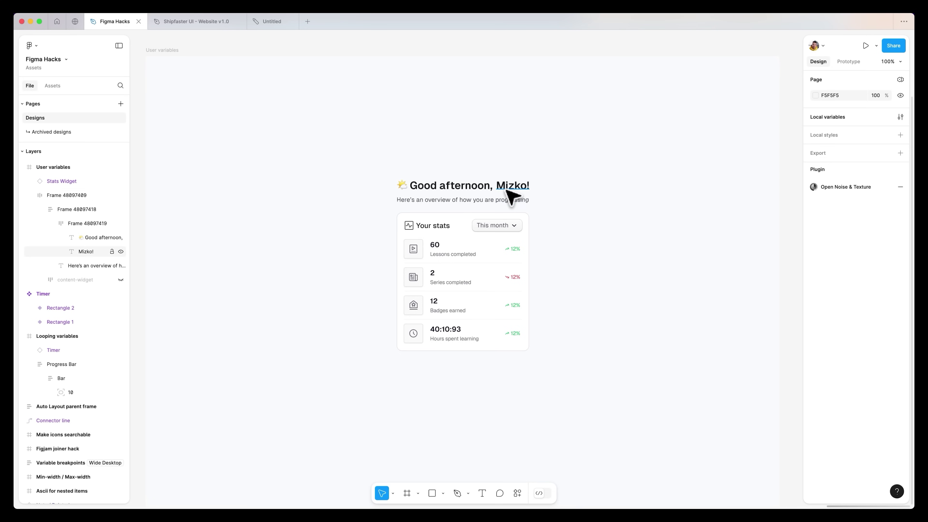
{"action": "left_click", "coordinate": [515, 184]}
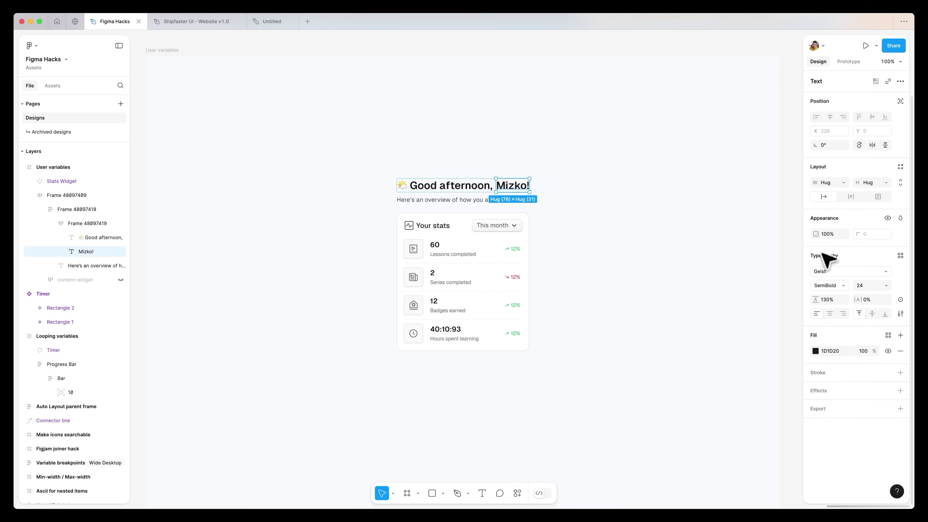
{"action": "left_click", "coordinate": [900, 300]}
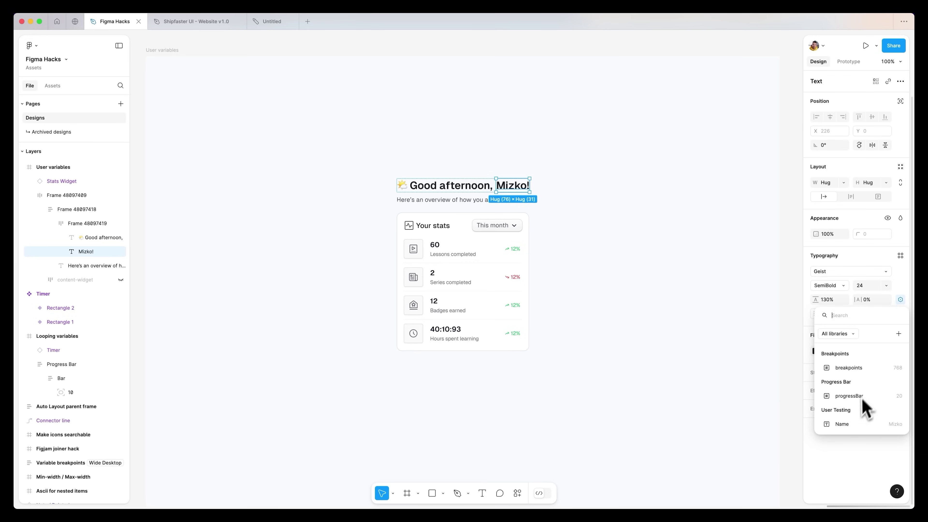
{"action": "left_click", "coordinate": [854, 424]}
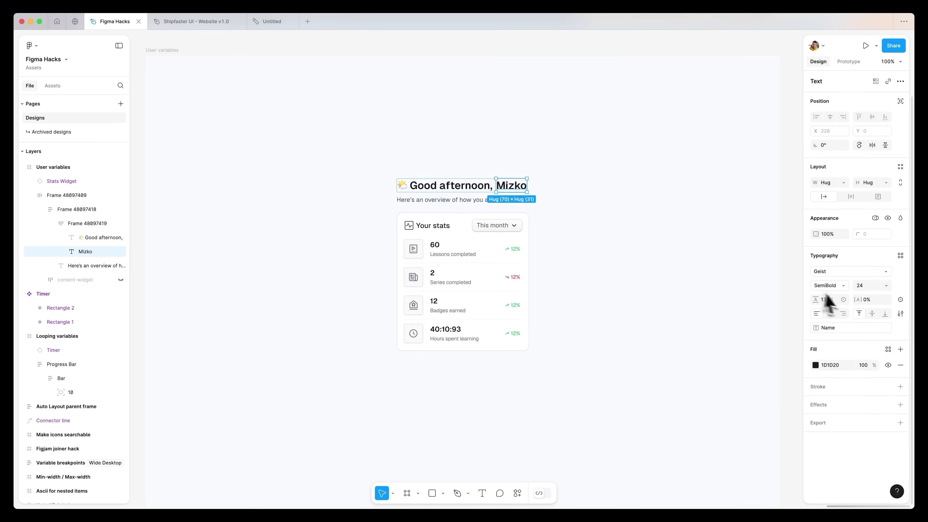
Apply the User Testing variable mode to the User variables frame, cycling through modes 1, 2, then 3
{"action": "left_click", "coordinate": [665, 256]}
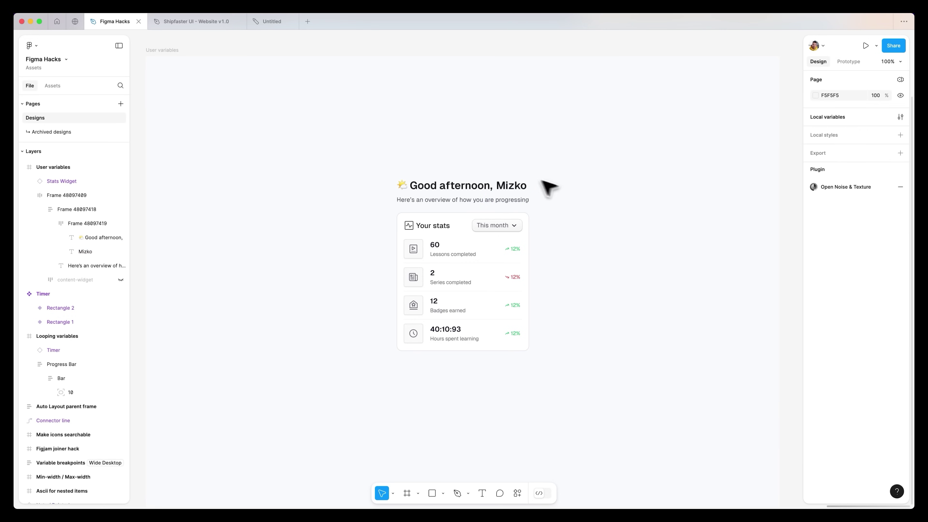
{"action": "left_click", "coordinate": [164, 51]}
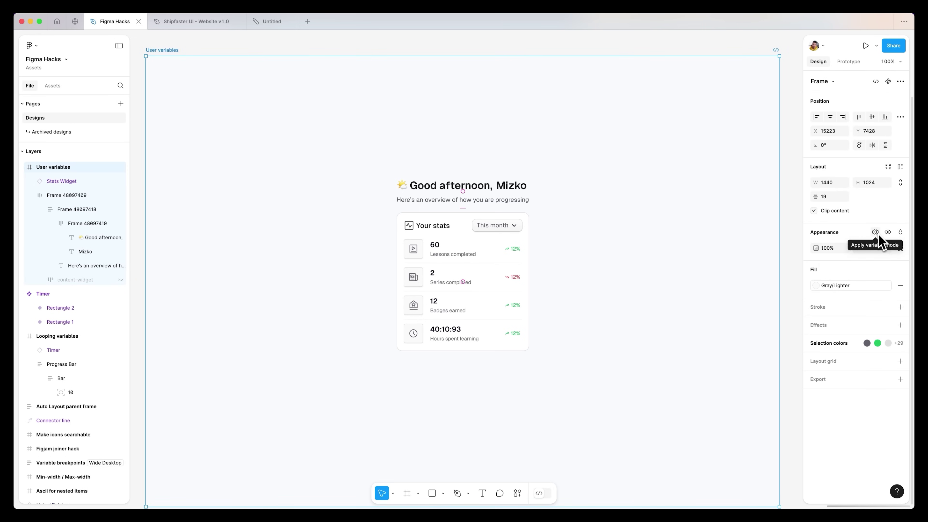
{"action": "left_click", "coordinate": [877, 233]}
{"action": "mouse_move", "coordinate": [869, 260]}
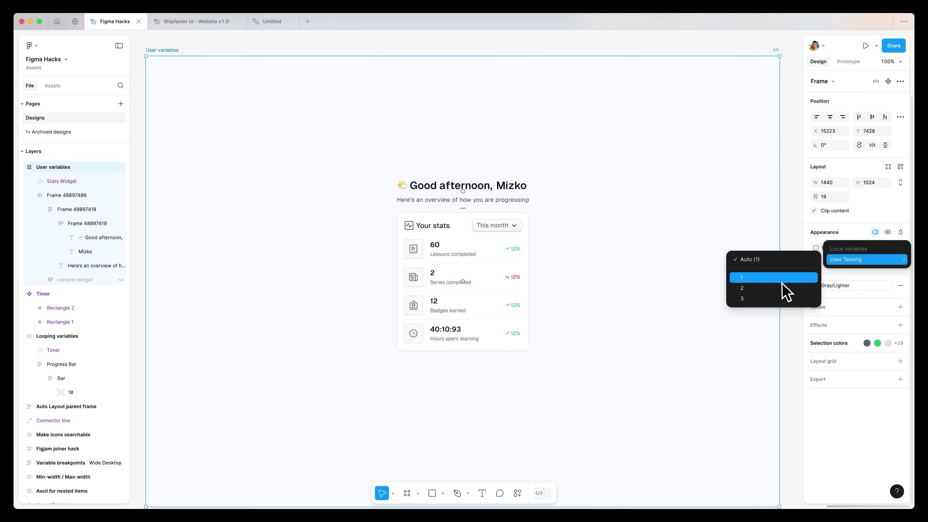
{"action": "left_click", "coordinate": [781, 279]}
{"action": "left_click", "coordinate": [863, 266]}
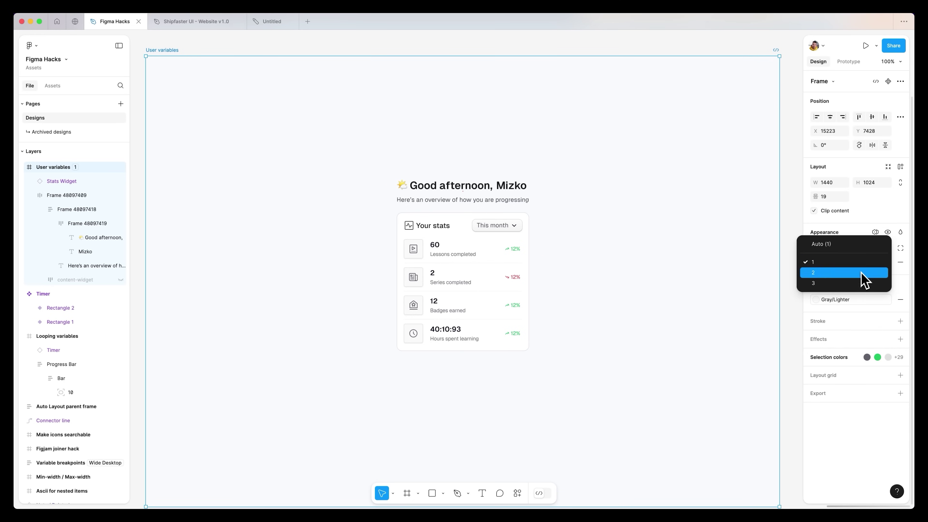
{"action": "left_click", "coordinate": [862, 273]}
{"action": "left_click", "coordinate": [863, 266]}
{"action": "left_click", "coordinate": [864, 276]}
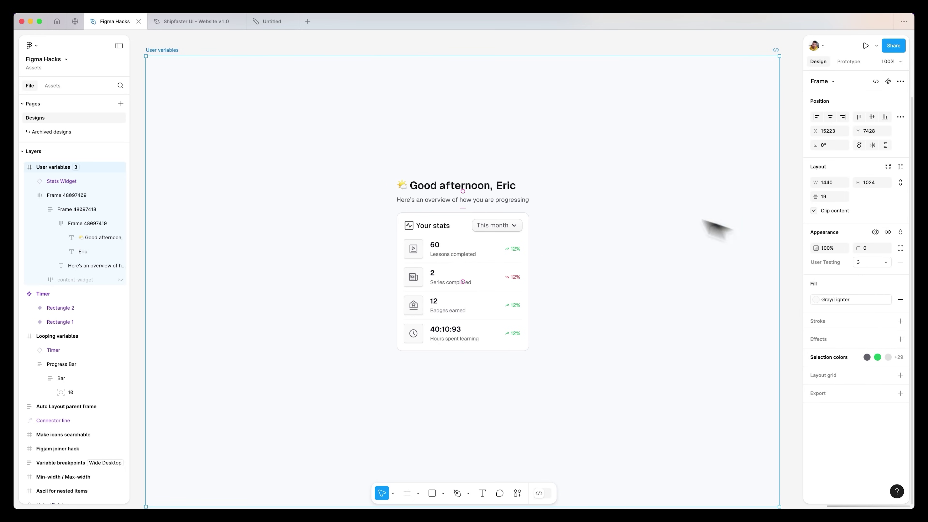
{"action": "left_click", "coordinate": [593, 183]}
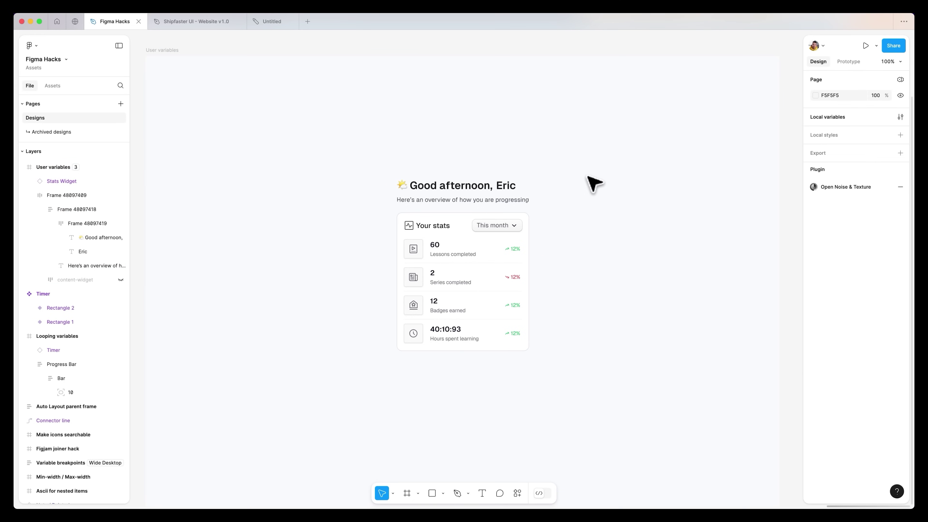